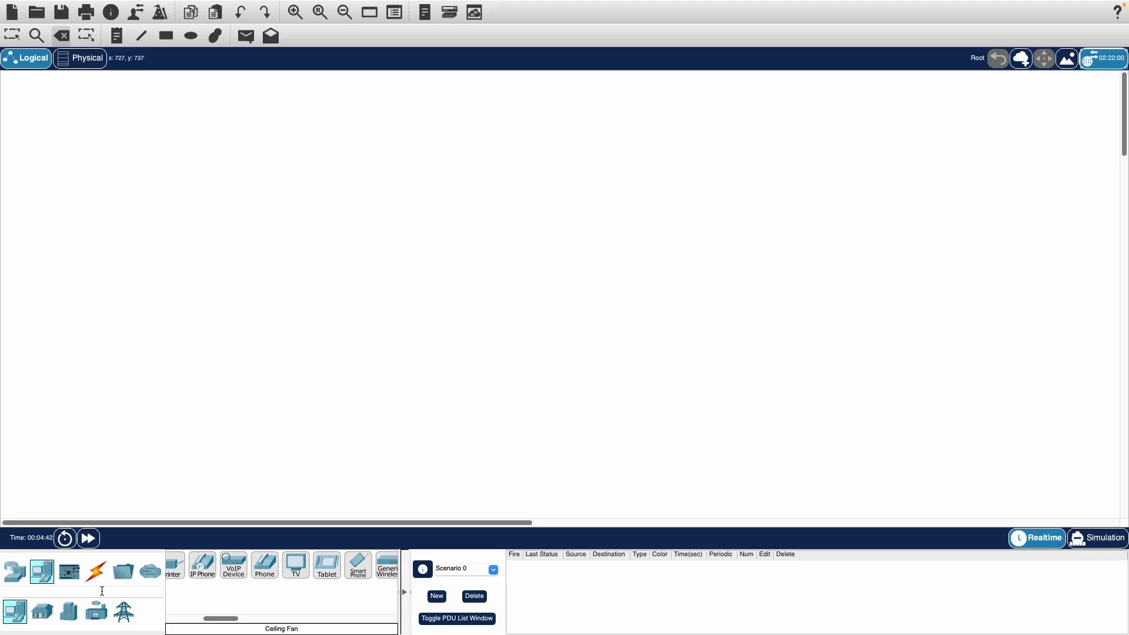
Place a Home Gateway from the wireless network devices near the middle of the empty workspace
{"action": "left_click", "coordinate": [41, 618]}
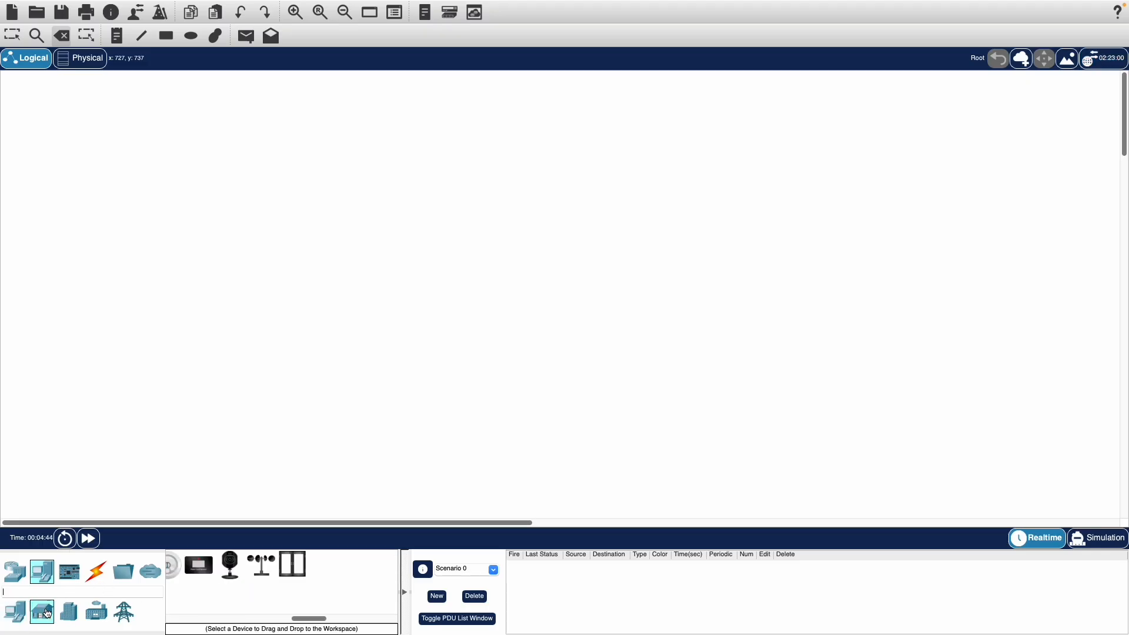
{"action": "left_click", "coordinate": [15, 570]}
{"action": "left_click", "coordinate": [41, 612]}
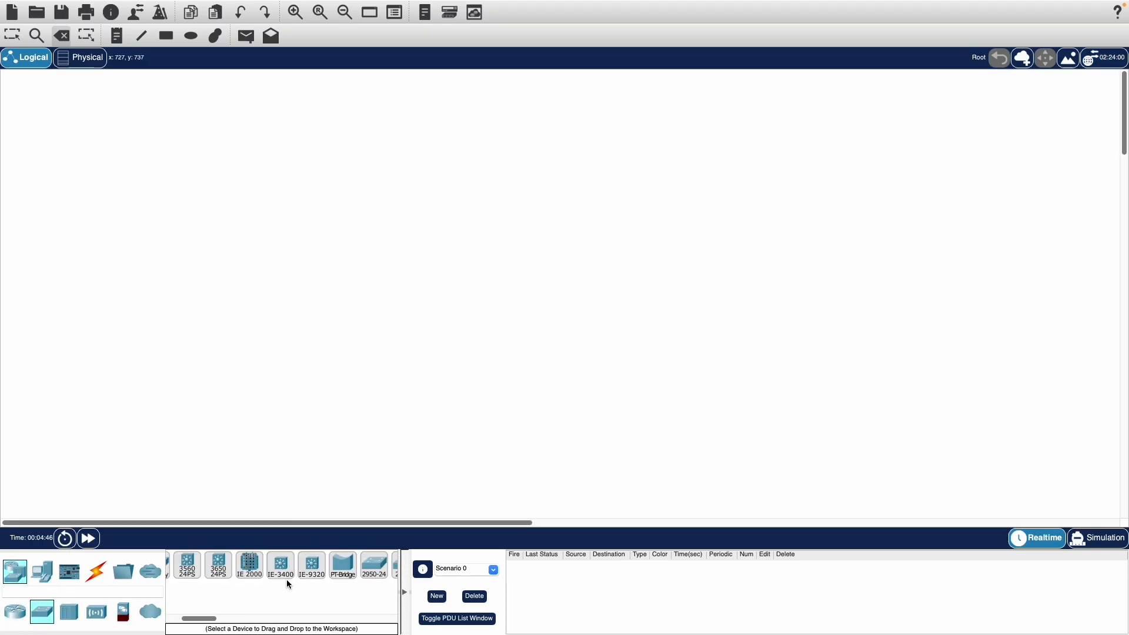
{"action": "scroll", "coordinate": [287, 580], "scroll_direction": "right", "scroll_amount": 3}
{"action": "scroll", "coordinate": [287, 580], "scroll_direction": "left", "scroll_amount": 4}
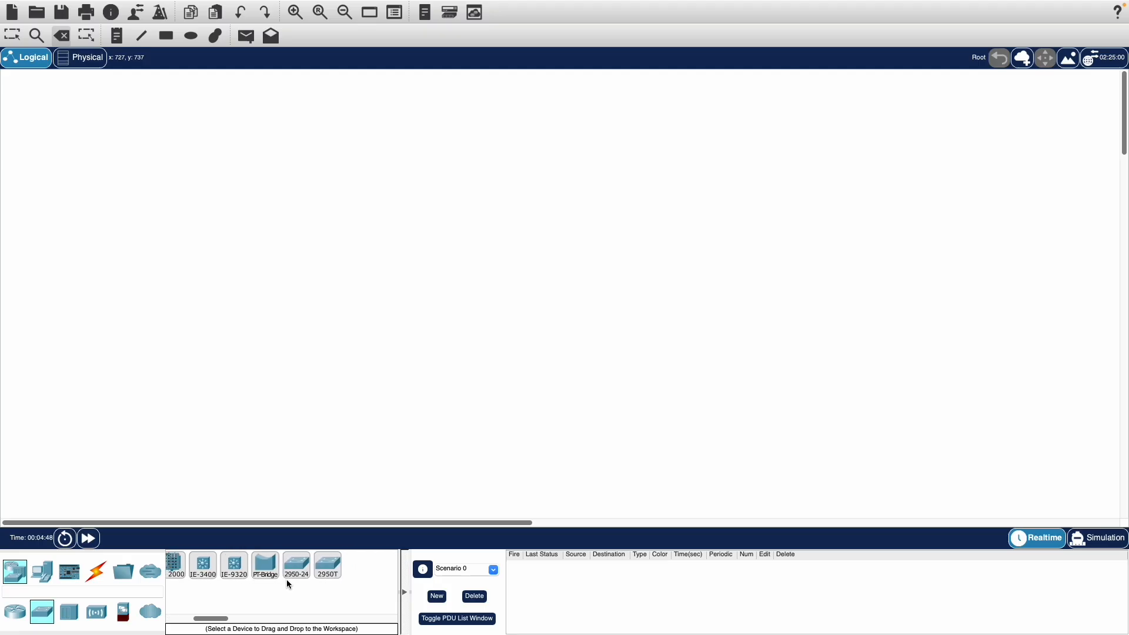
{"action": "left_click", "coordinate": [66, 612]}
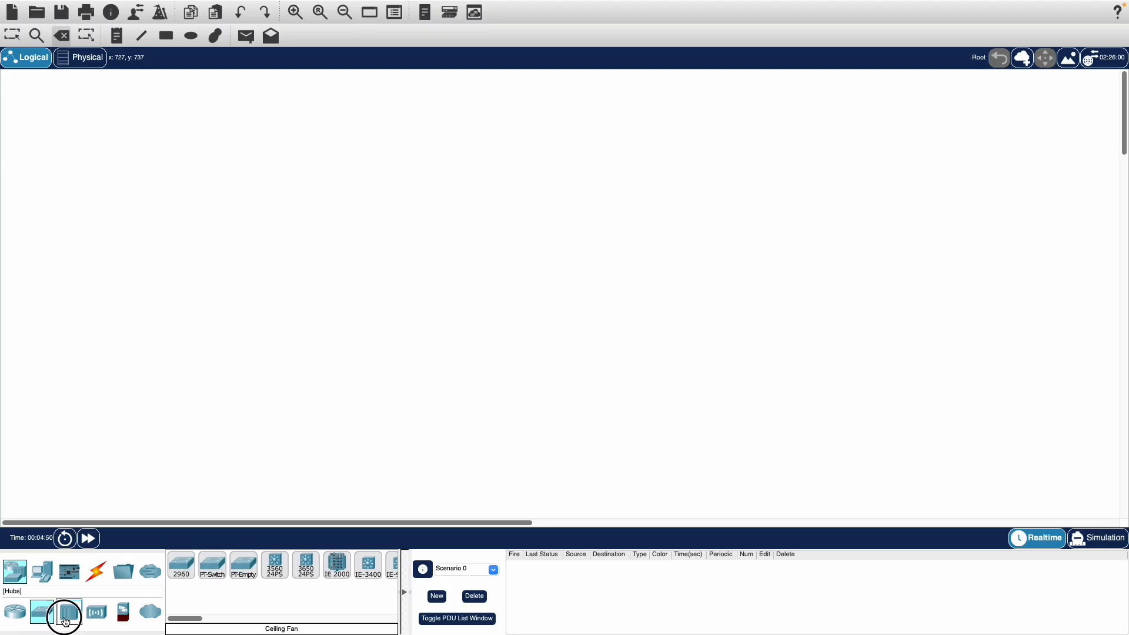
{"action": "left_click", "coordinate": [96, 613]}
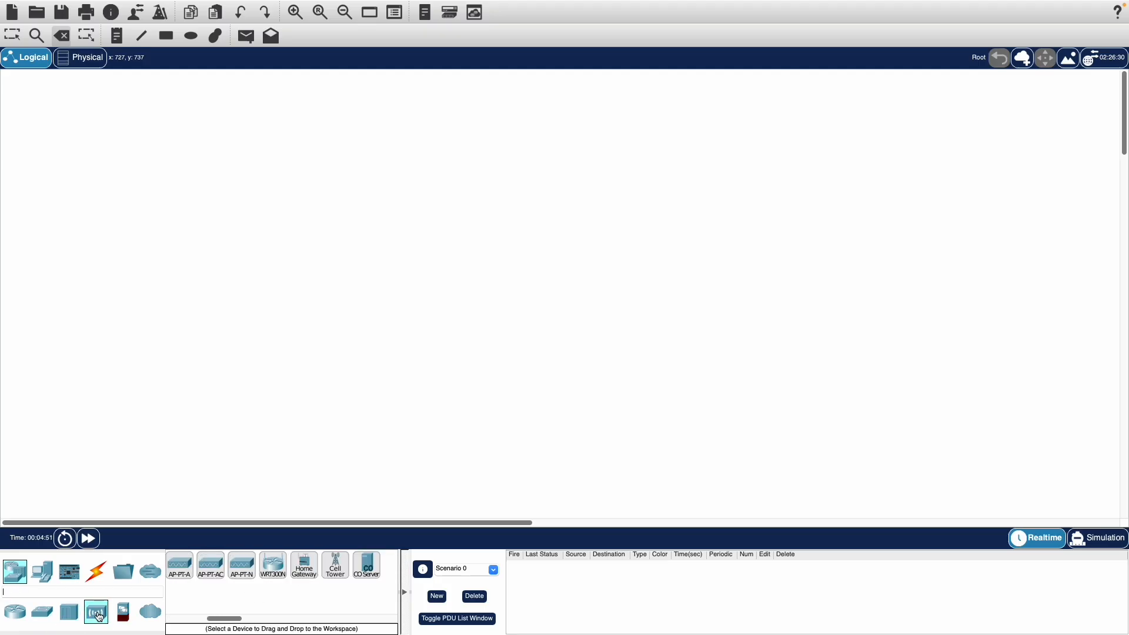
{"action": "left_click", "coordinate": [304, 565]}
{"action": "left_click", "coordinate": [461, 288]}
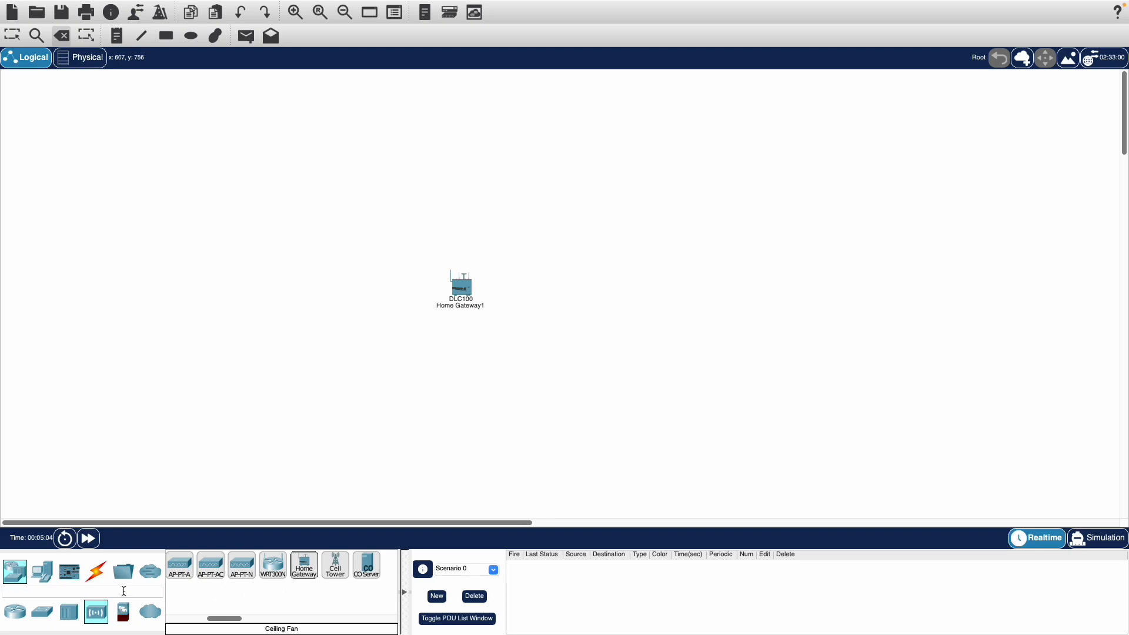
Add a Light and a Portable Music Player from the home devices to the workspace, around the gateway
{"action": "left_click", "coordinate": [36, 578]}
{"action": "left_click", "coordinate": [43, 617]}
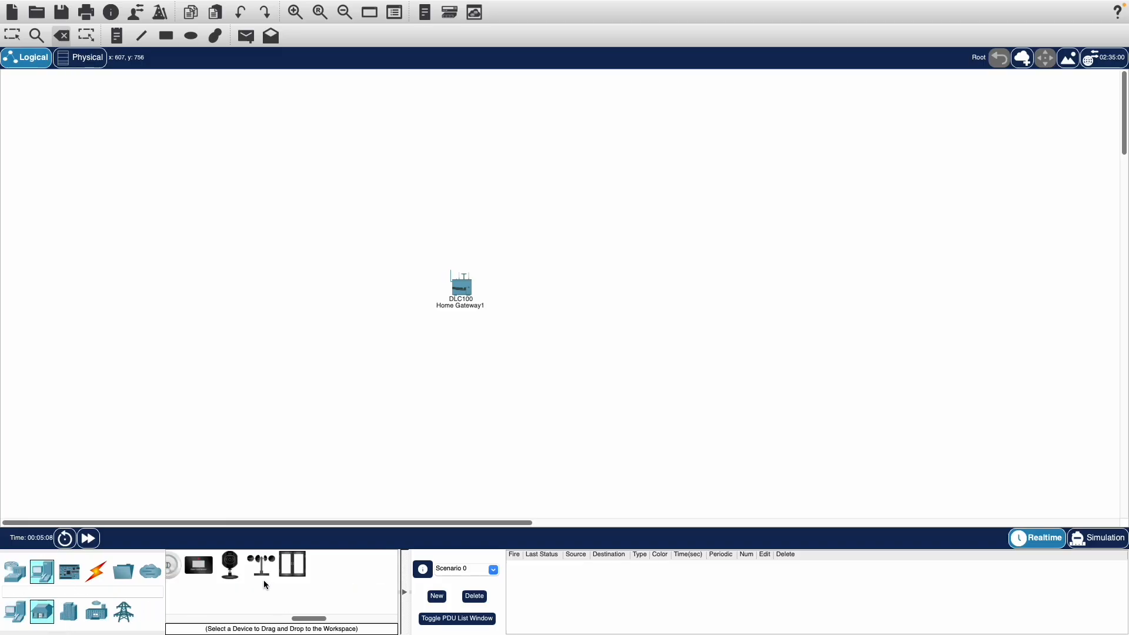
{"action": "scroll", "coordinate": [263, 580], "scroll_direction": "up", "scroll_amount": 3}
{"action": "scroll", "coordinate": [263, 579], "scroll_direction": "left", "scroll_amount": 4}
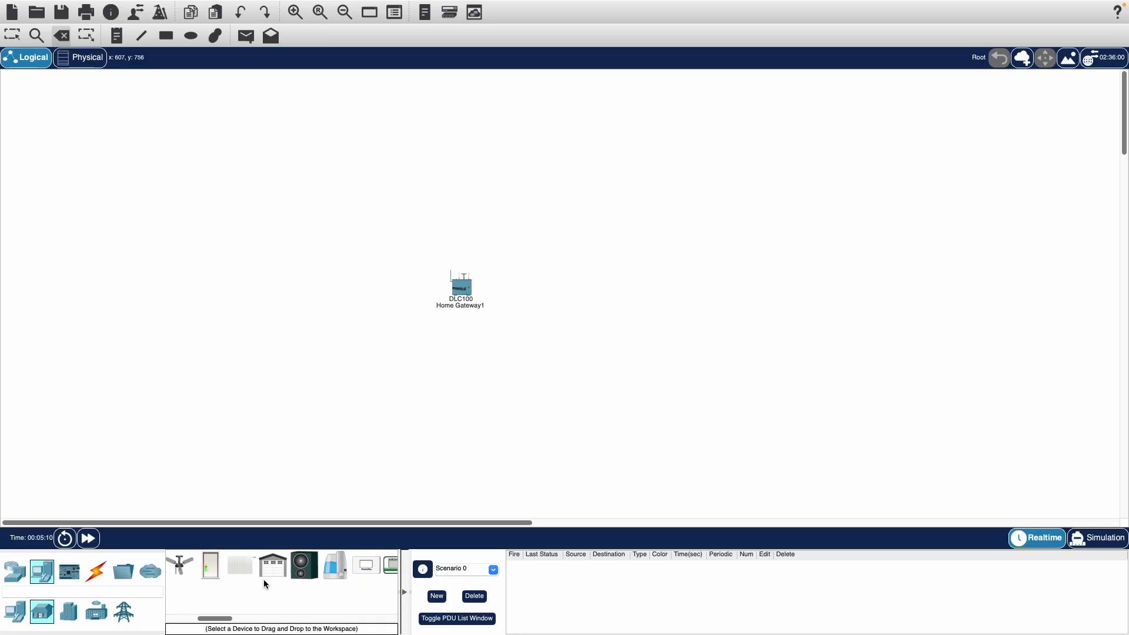
{"action": "scroll", "coordinate": [264, 580], "scroll_direction": "right", "scroll_amount": 5}
{"action": "left_click_drag", "start_coordinate": [292, 566], "coordinate": [568, 411]}
{"action": "scroll", "coordinate": [305, 591], "scroll_direction": "right", "scroll_amount": 2}
{"action": "scroll", "coordinate": [305, 591], "scroll_direction": "right", "scroll_amount": 2}
{"action": "left_click_drag", "start_coordinate": [246, 567], "coordinate": [656, 317]}
Add a Window above the music player and a Ceiling Fan below the home gateway
{"action": "scroll", "coordinate": [301, 570], "scroll_direction": "right", "scroll_amount": 4}
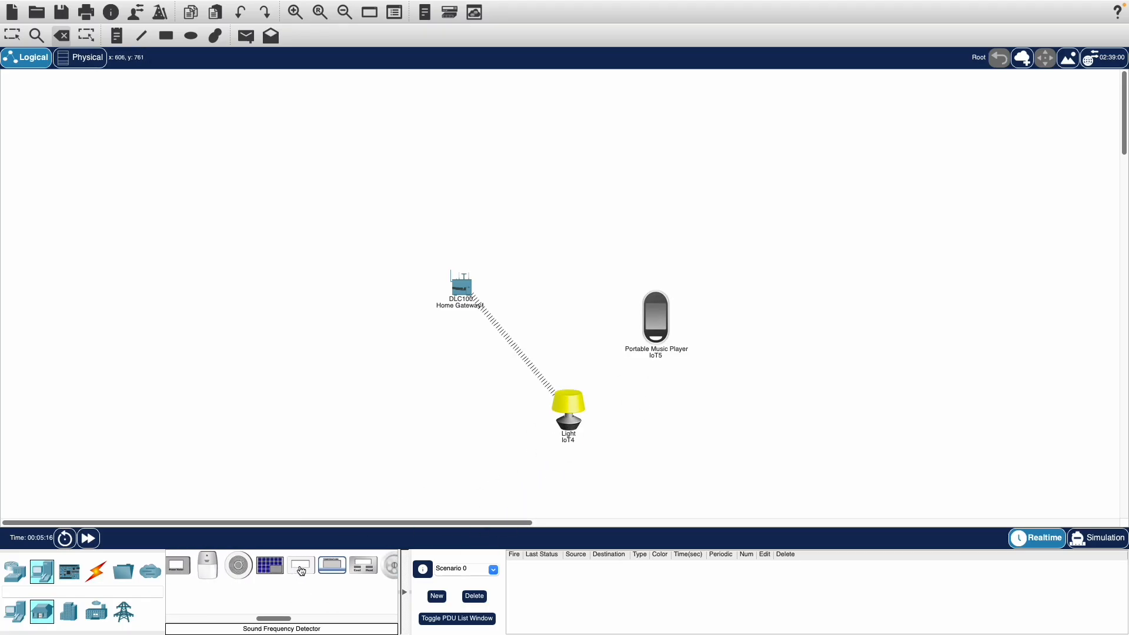
{"action": "scroll", "coordinate": [301, 571], "scroll_direction": "right", "scroll_amount": 5}
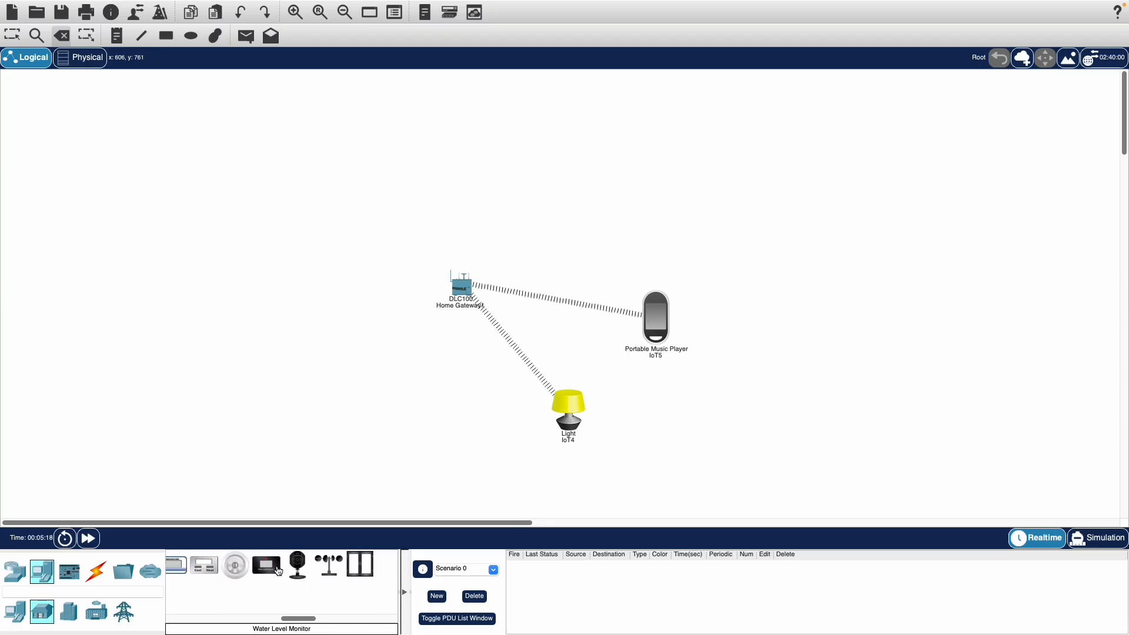
{"action": "left_click_drag", "start_coordinate": [289, 566], "coordinate": [689, 235]}
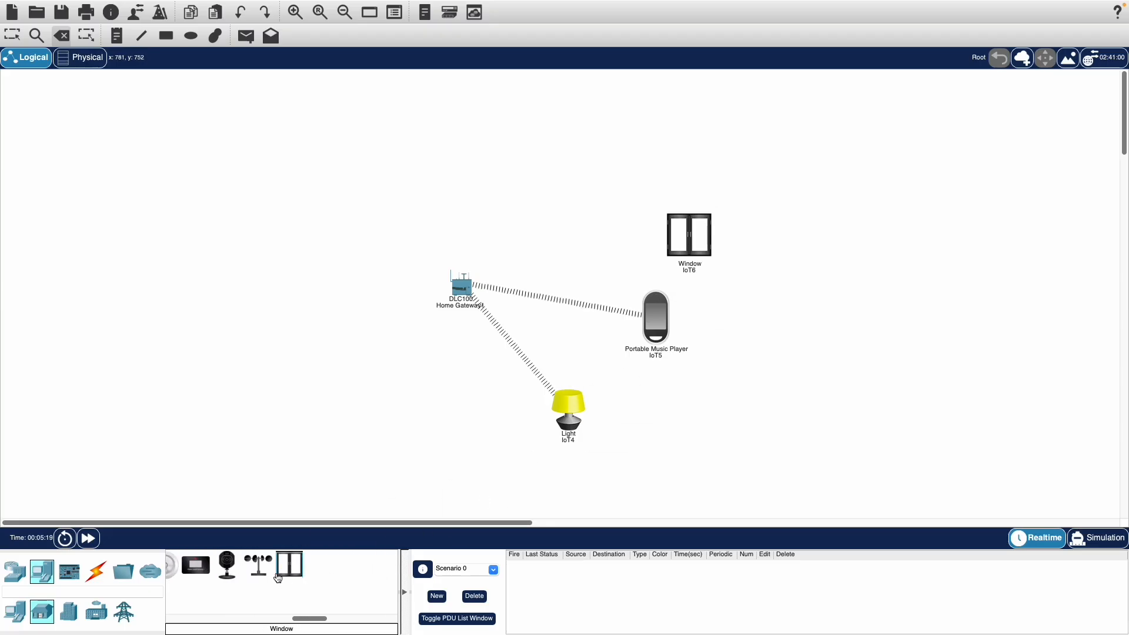
{"action": "scroll", "coordinate": [297, 574], "scroll_direction": "left", "scroll_amount": 5}
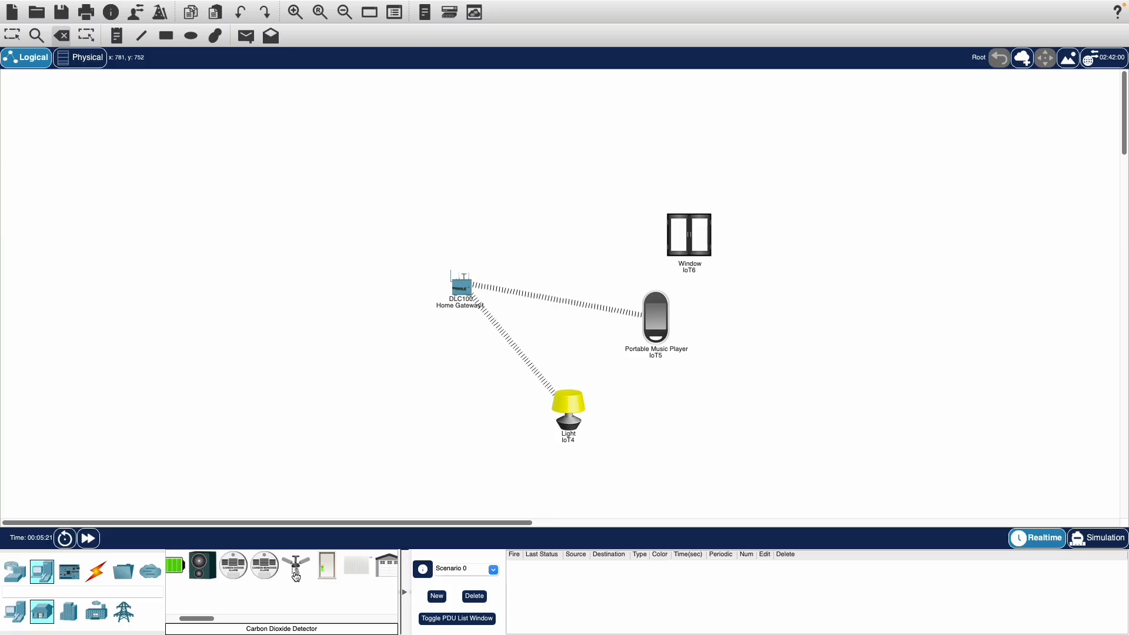
{"action": "left_click_drag", "start_coordinate": [294, 567], "coordinate": [509, 460]}
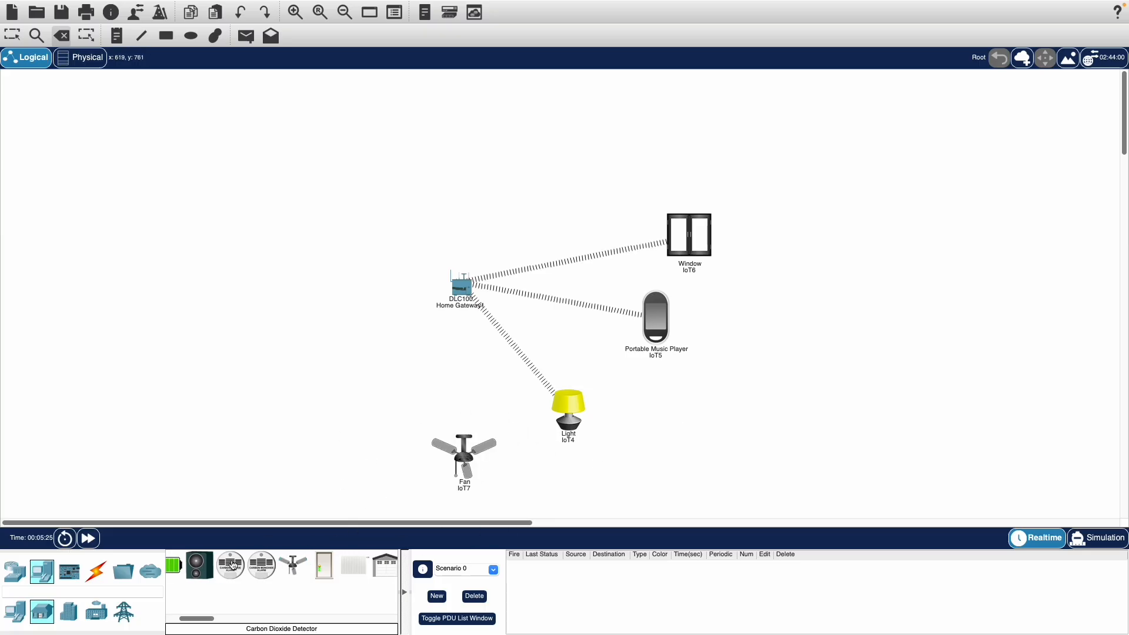
Place a Smart Phone from the end devices beside the home gateway, opposite the music player
{"action": "left_click", "coordinate": [15, 612]}
{"action": "scroll", "coordinate": [253, 573], "scroll_direction": "left", "scroll_amount": 3}
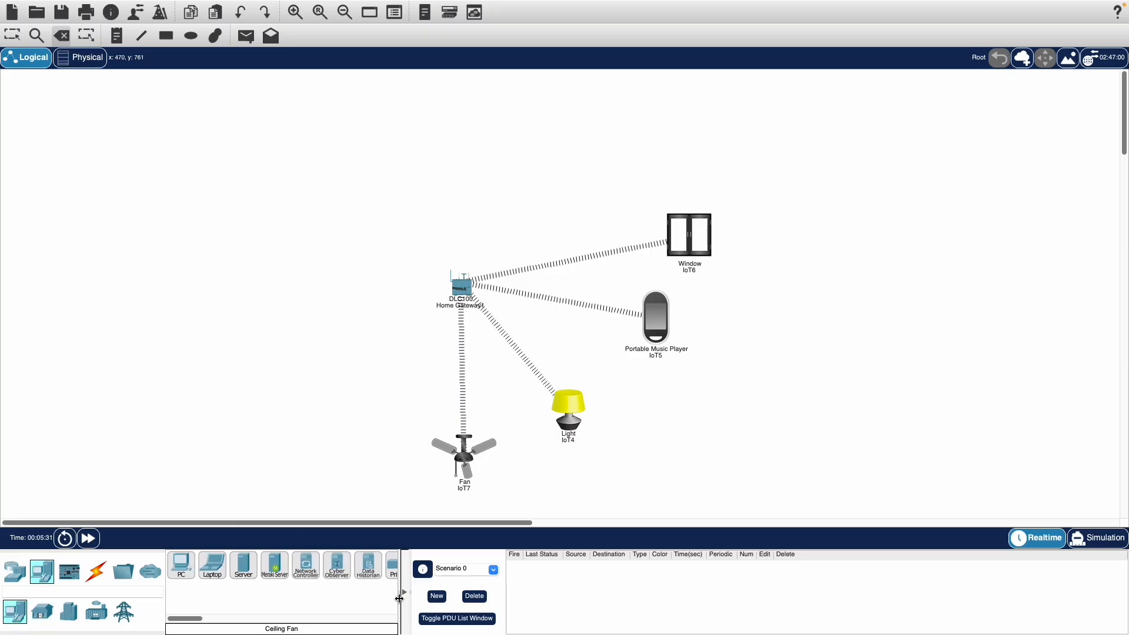
{"action": "scroll", "coordinate": [330, 582], "scroll_direction": "right", "scroll_amount": 2}
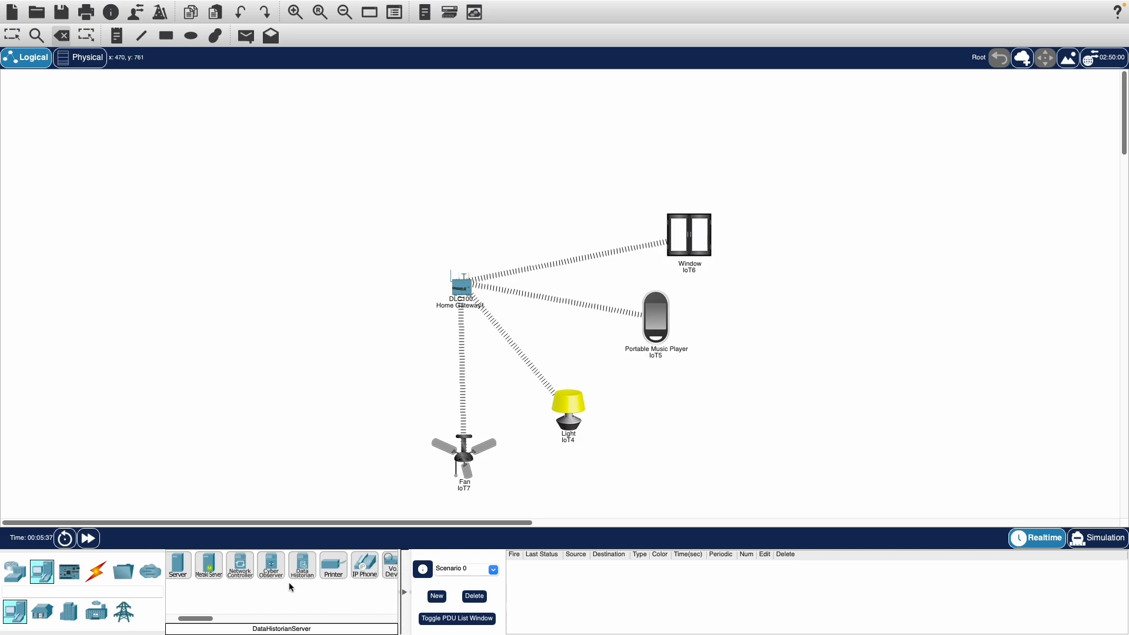
{"action": "scroll", "coordinate": [289, 587], "scroll_direction": "right", "scroll_amount": 8}
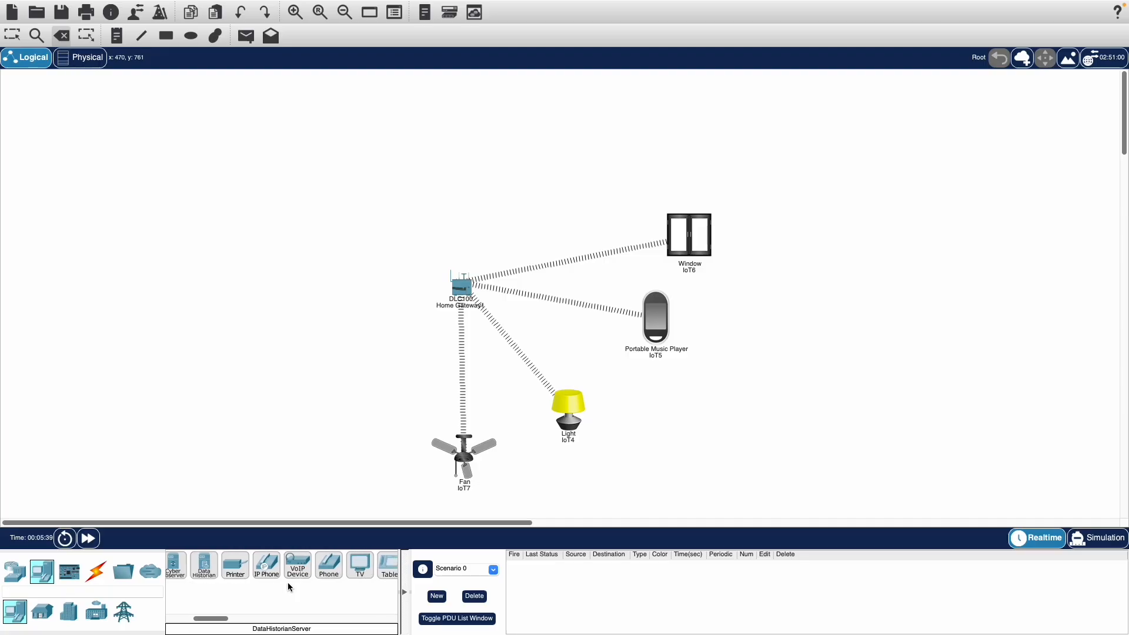
{"action": "scroll", "coordinate": [290, 587], "scroll_direction": "left", "scroll_amount": 2}
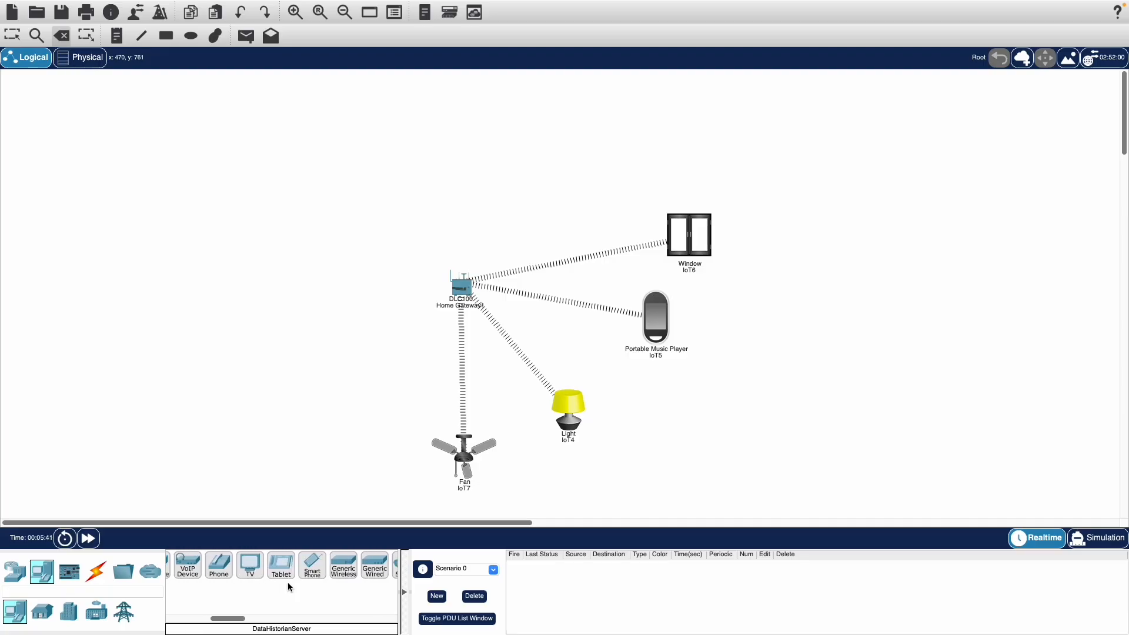
{"action": "left_click", "coordinate": [315, 565]}
{"action": "left_click", "coordinate": [324, 322]}
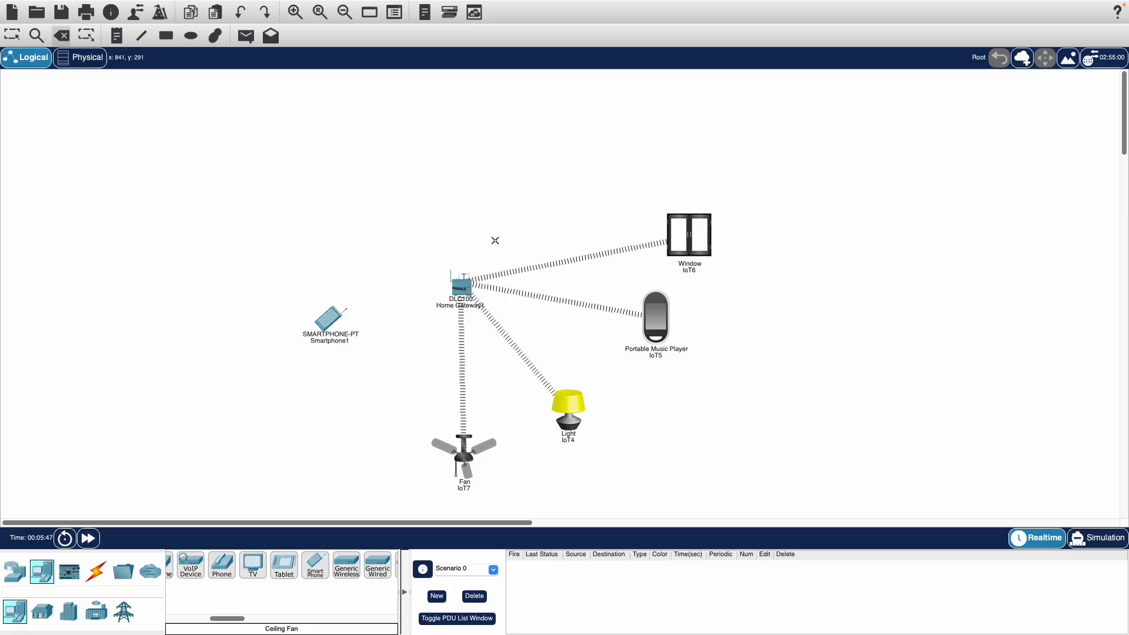
Open the home gateway's wireless interface configuration without deleting the device
{"action": "left_click", "coordinate": [458, 290]}
{"action": "left_click", "coordinate": [605, 301]}
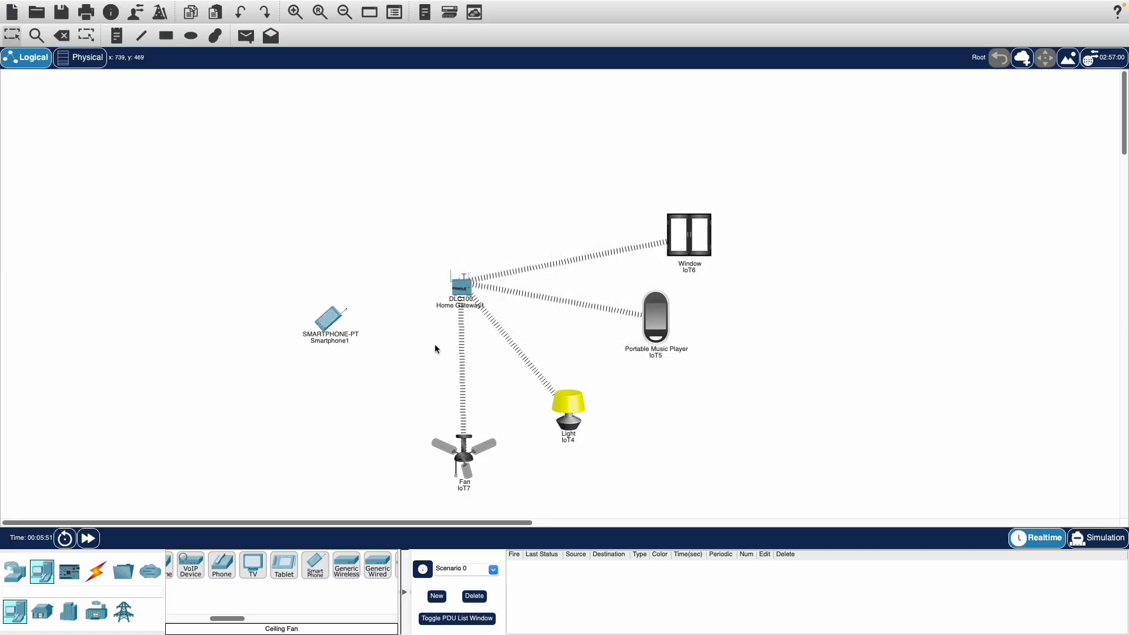
{"action": "left_click", "coordinate": [463, 285]}
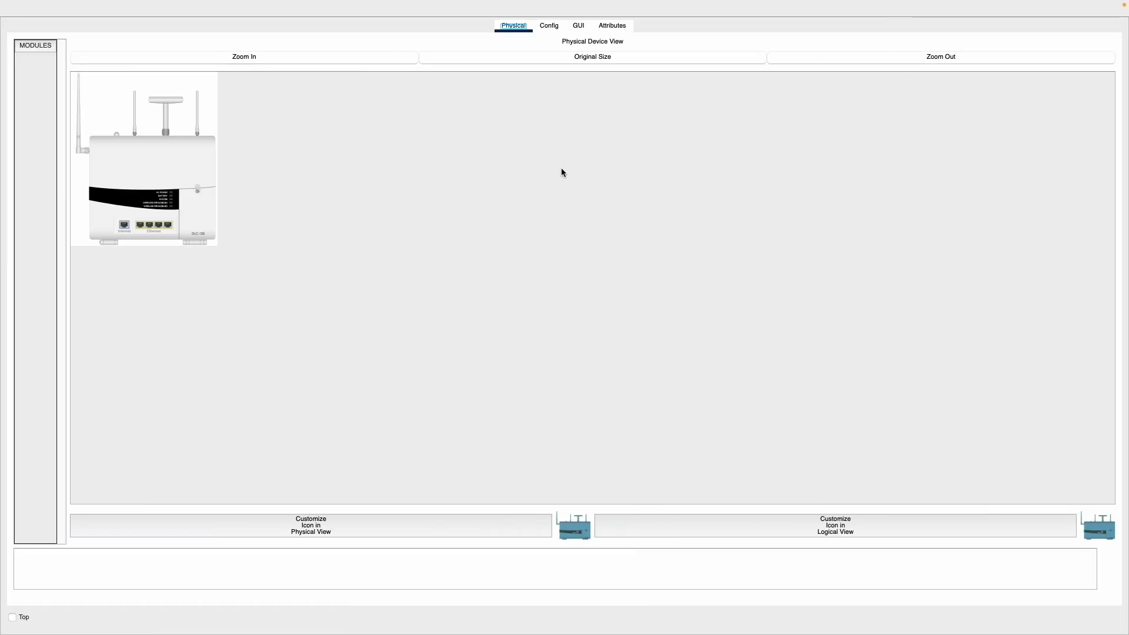
{"action": "left_click", "coordinate": [549, 25]}
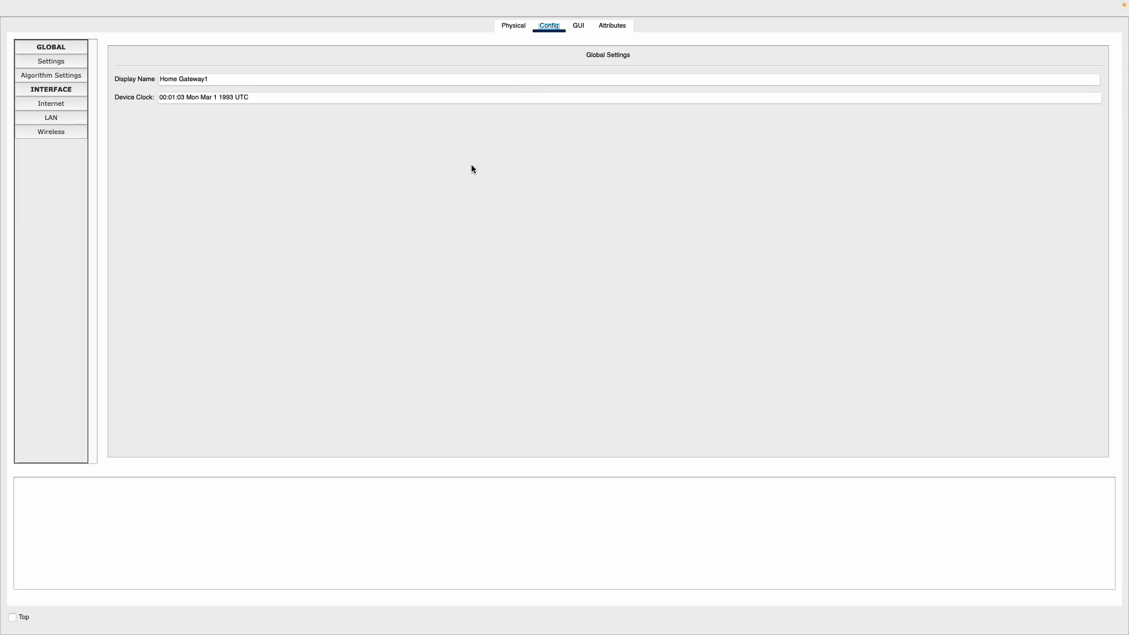
{"action": "left_click", "coordinate": [52, 133]}
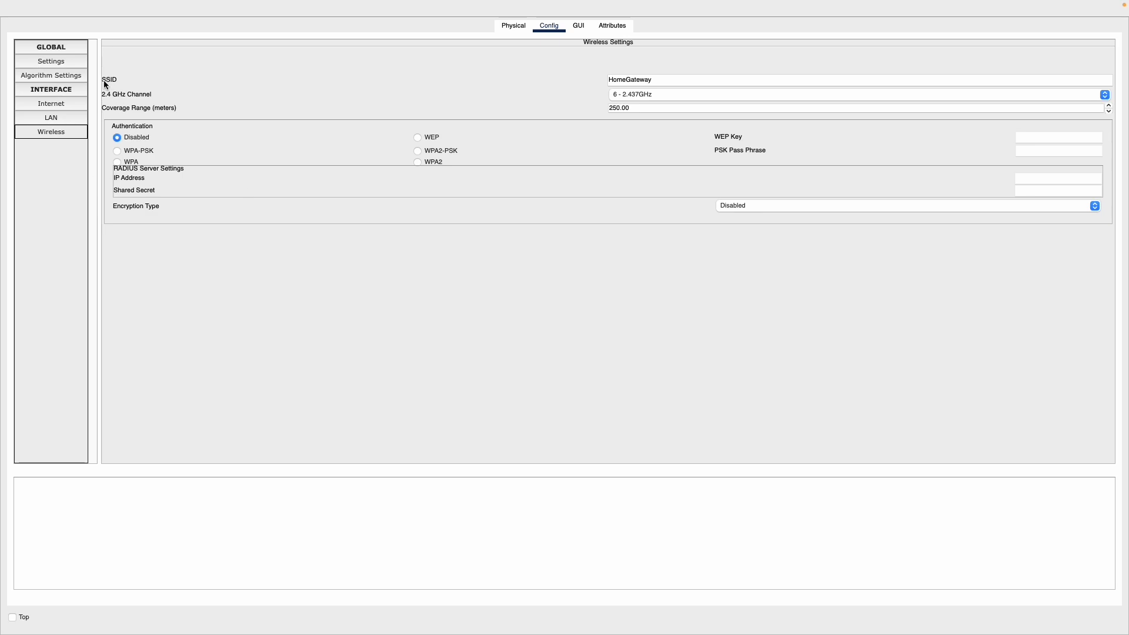
Change the home gateway's SSID to MySmartHome
{"action": "left_click", "coordinate": [669, 78]}
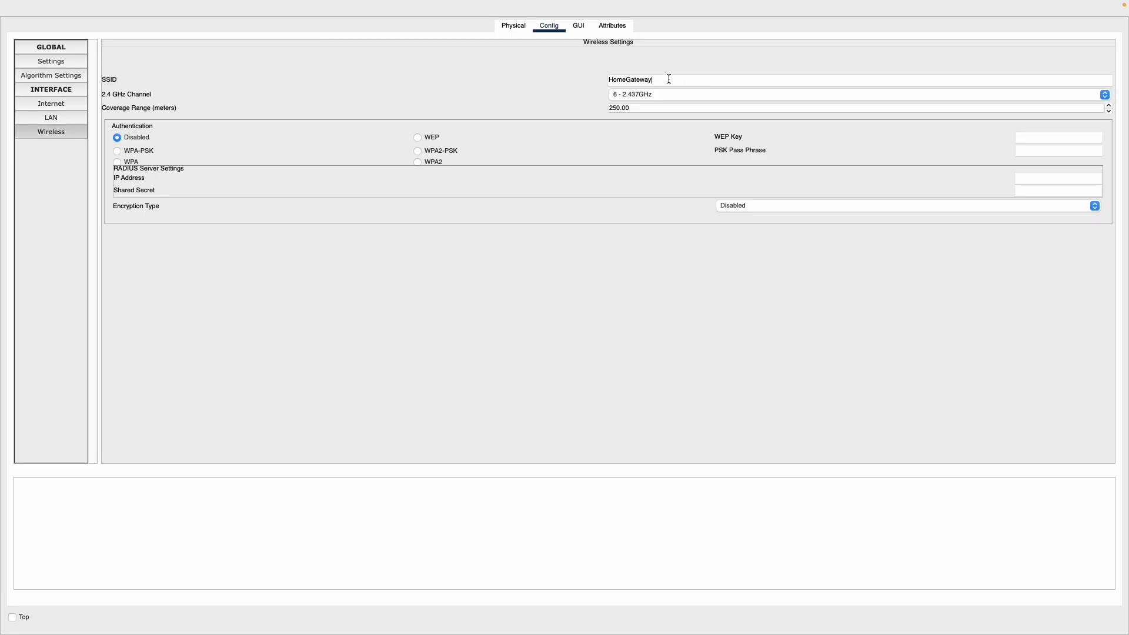
{"action": "left_click", "coordinate": [669, 79]}
{"action": "left_click", "coordinate": [657, 79]}
{"action": "left_click", "coordinate": [611, 79]}
{"action": "left_click_drag", "start_coordinate": [674, 77], "coordinate": [612, 85]}
{"action": "key", "text": "BackSpace"}
{"action": "type", "text": "Sm"}
{"action": "key", "text": "BackSpace"}
{"action": "key", "text": "BackSpace"}
{"action": "key", "text": "BackSpace"}
{"action": "type", "text": "martHom"}
Set the gateway's authentication to WEP with its WEP key, recheck the wireless settings and close the configuration
{"action": "left_click", "coordinate": [417, 139]}
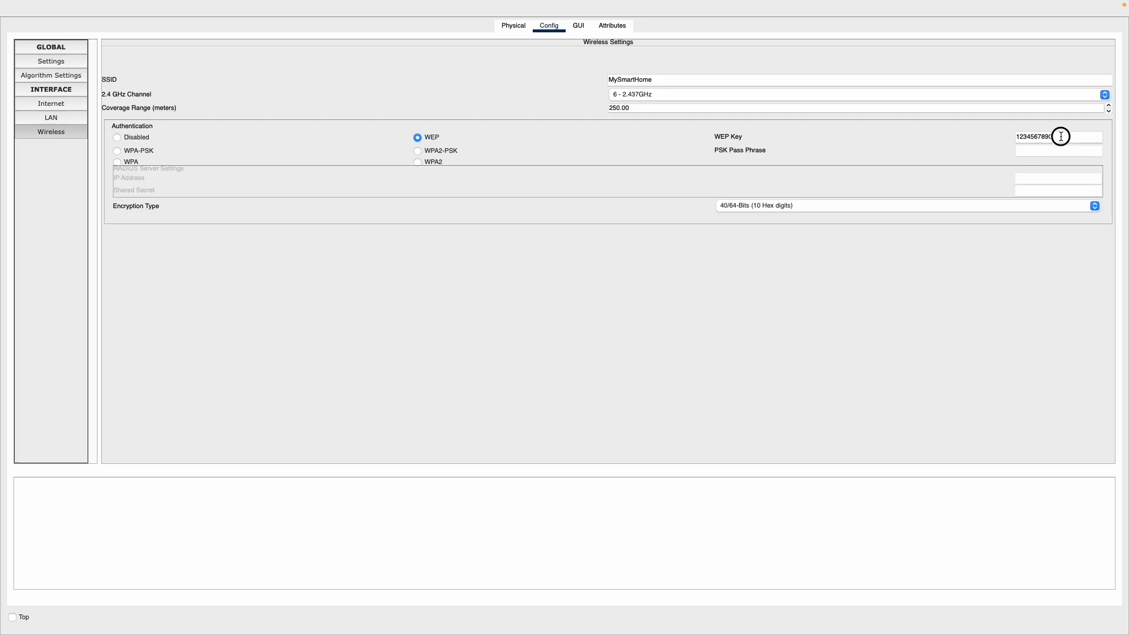
{"action": "left_click_drag", "start_coordinate": [1059, 135], "coordinate": [1005, 141]}
{"action": "left_click", "coordinate": [987, 238]}
{"action": "left_click", "coordinate": [63, 64]}
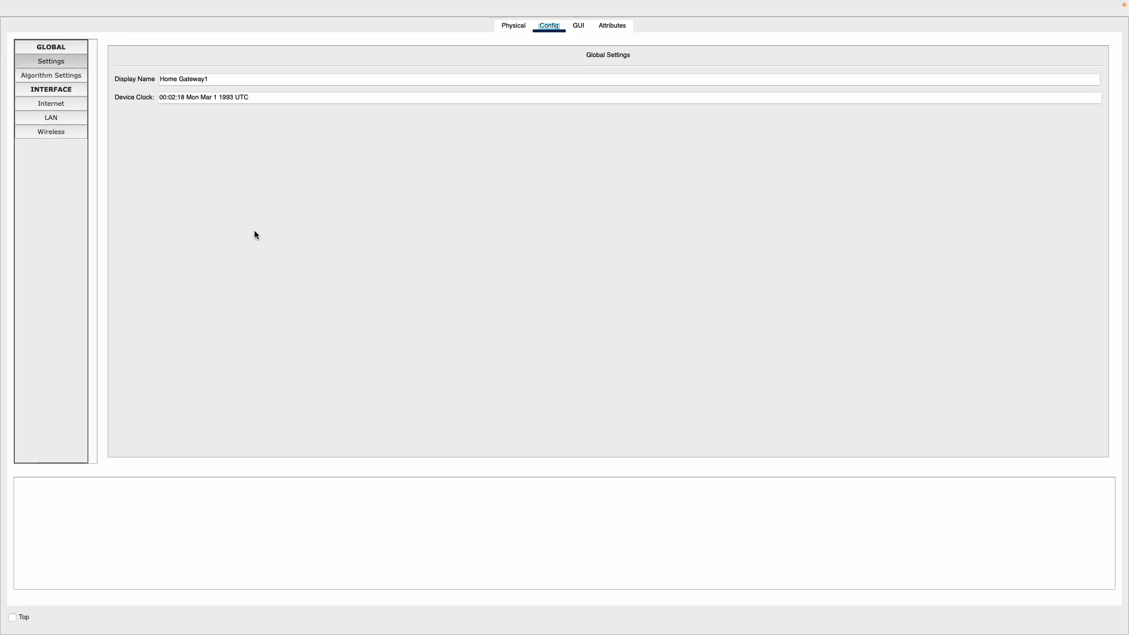
{"action": "left_click", "coordinate": [62, 130]}
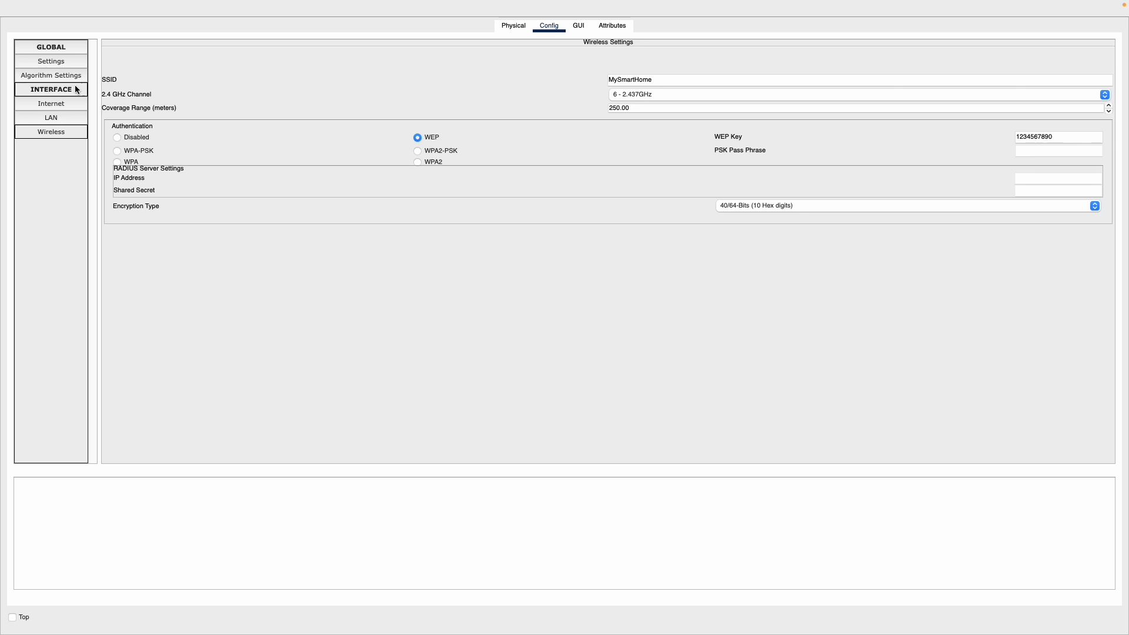
{"action": "left_click", "coordinate": [8, 24]}
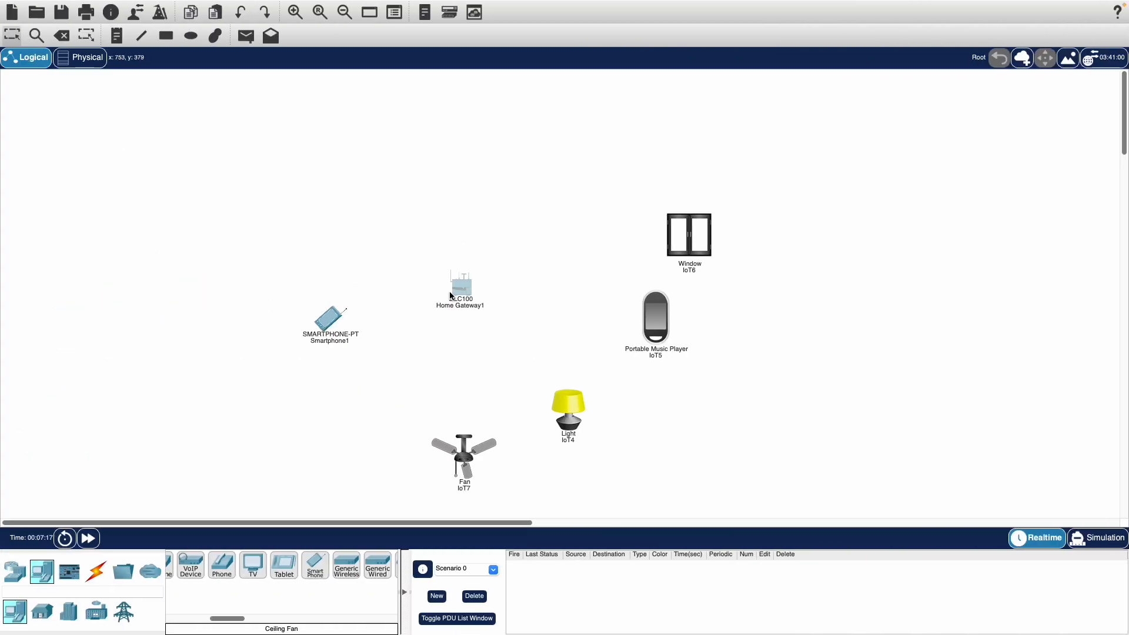
Move the home gateway and the window slightly upward and closer to each other
{"action": "left_click_drag", "start_coordinate": [451, 296], "coordinate": [483, 262]}
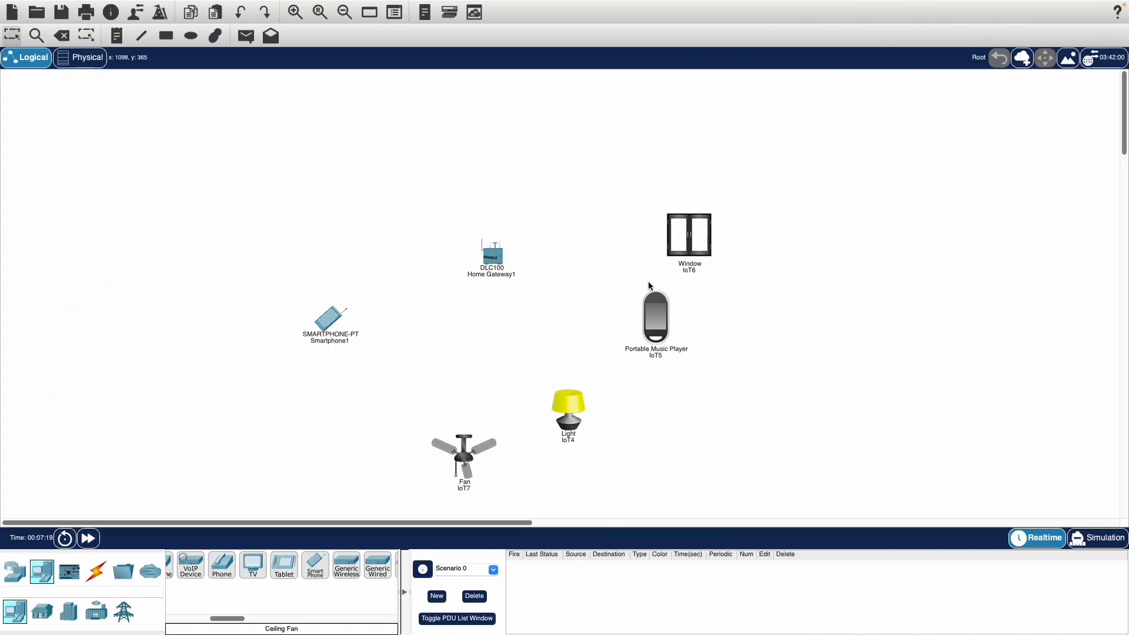
{"action": "left_click_drag", "start_coordinate": [682, 258], "coordinate": [648, 243]}
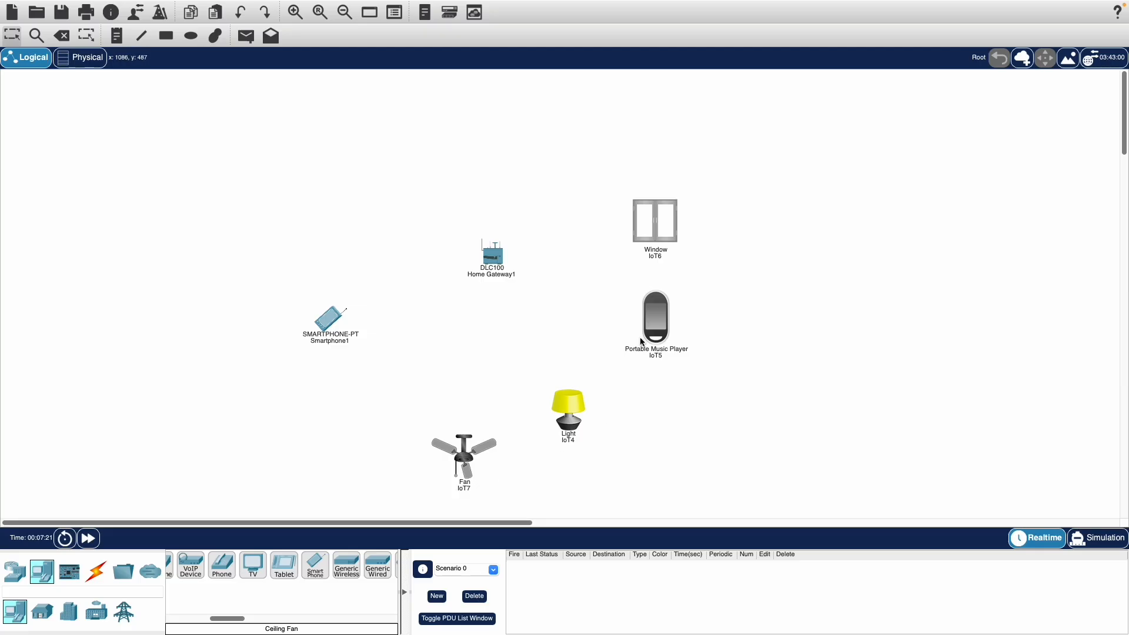
Set the SSID of the window's Wireless0 interface to MySmartHome
{"action": "left_click", "coordinate": [644, 236]}
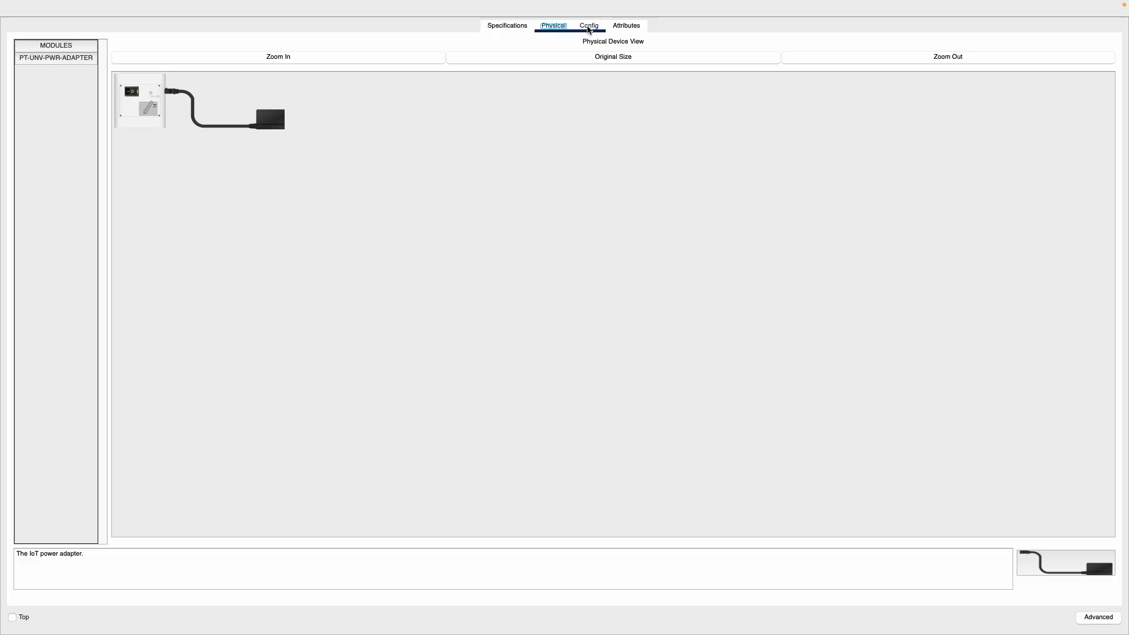
{"action": "left_click", "coordinate": [588, 26]}
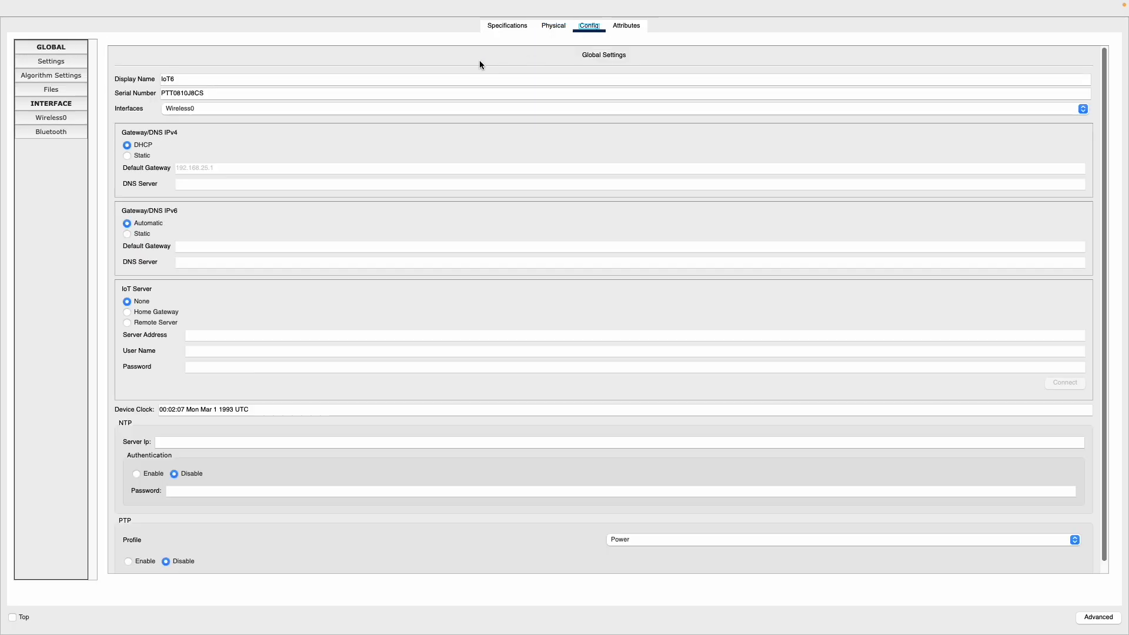
{"action": "left_click", "coordinate": [41, 118]}
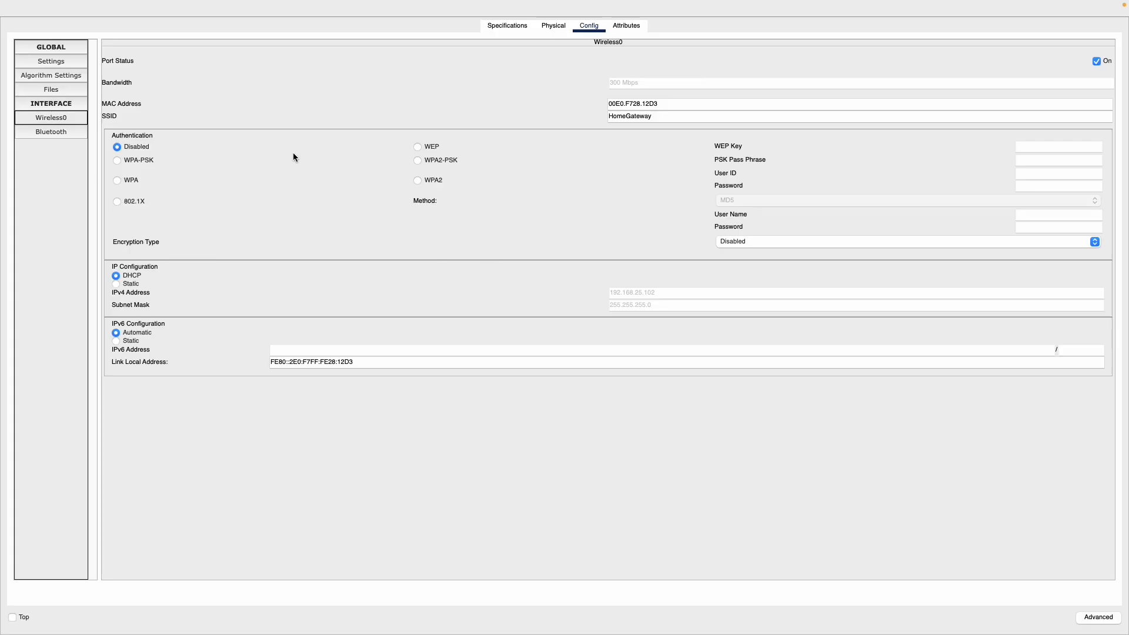
{"action": "left_click", "coordinate": [103, 117]}
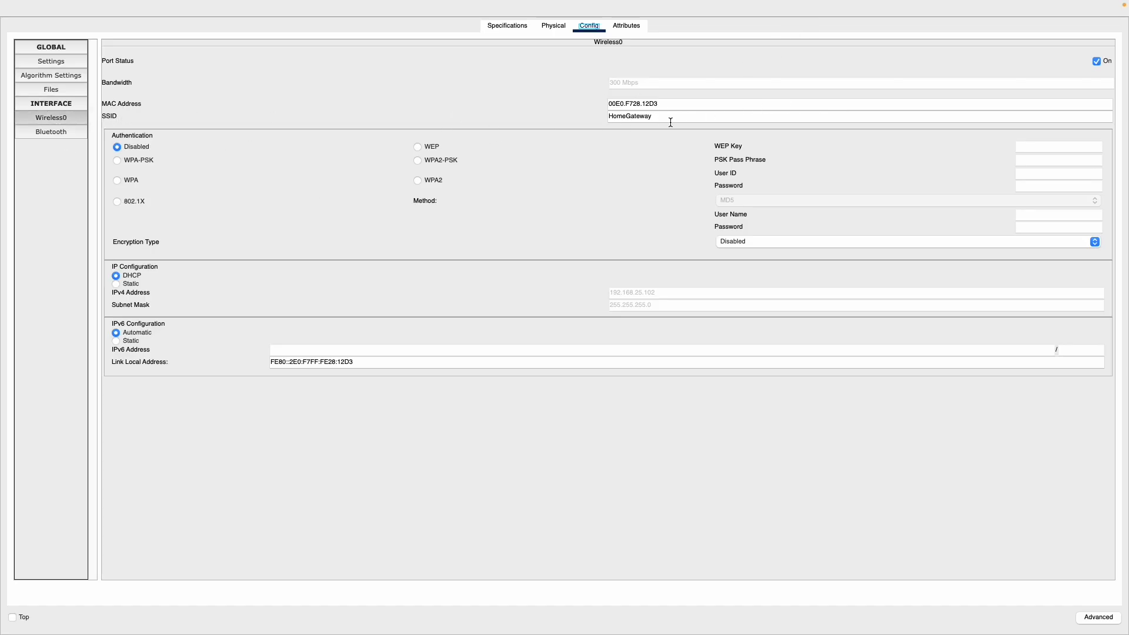
{"action": "double_click", "coordinate": [651, 116]}
{"action": "key", "text": "BackSpace"}
Set the window's wireless authentication to WEP and enter the network's WEP key
{"action": "left_click", "coordinate": [417, 149]}
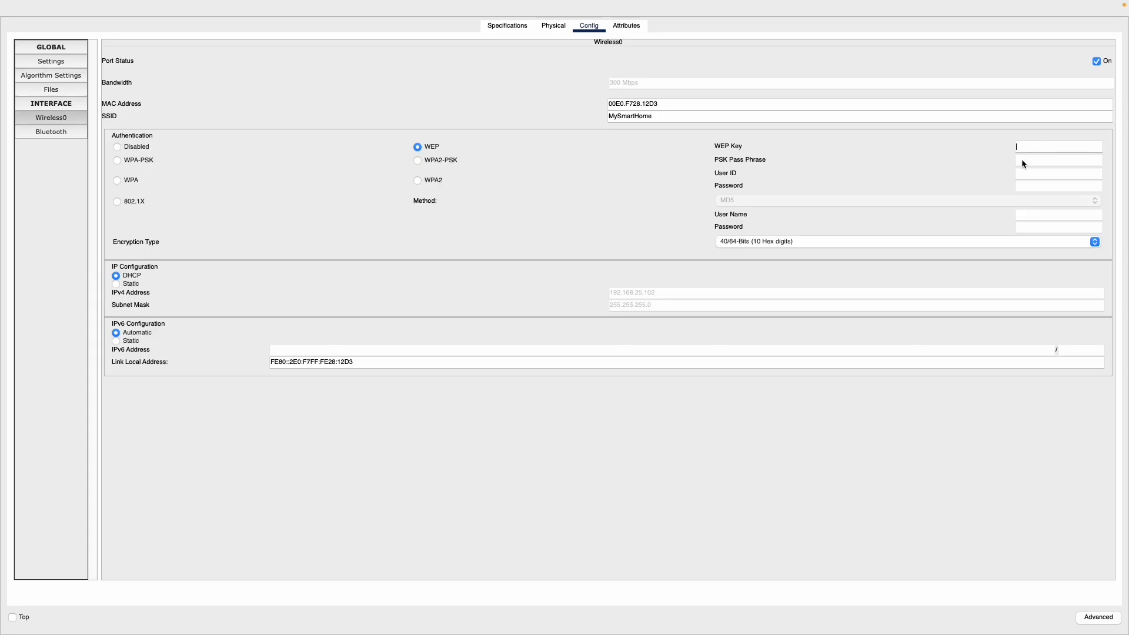
{"action": "type", "text": "1234567890"}
{"action": "mouse_move", "coordinate": [119, 15]}
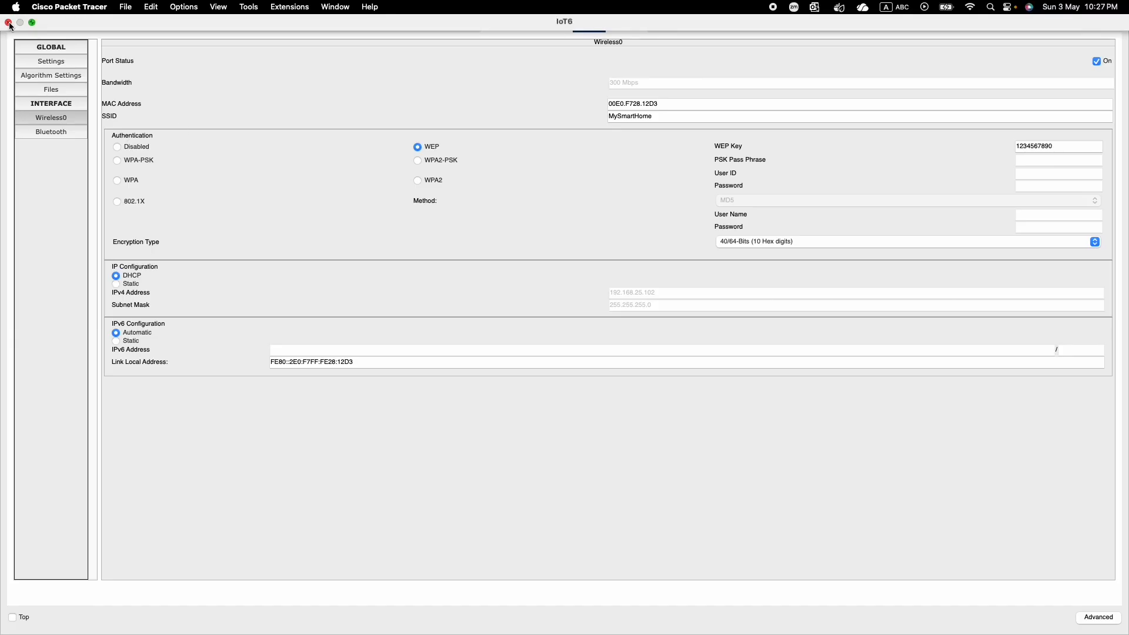
Close the window device's configuration and reposition the window above the portable music player
{"action": "left_click", "coordinate": [8, 23]}
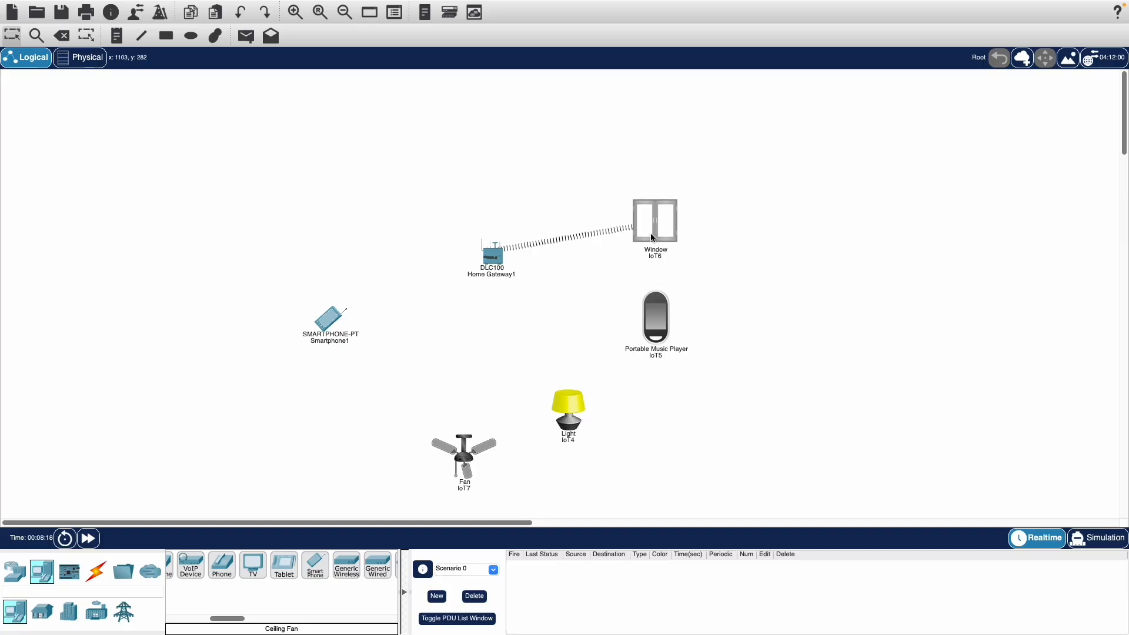
{"action": "left_click", "coordinate": [710, 181]}
{"action": "left_click_drag", "start_coordinate": [709, 181], "coordinate": [653, 219]}
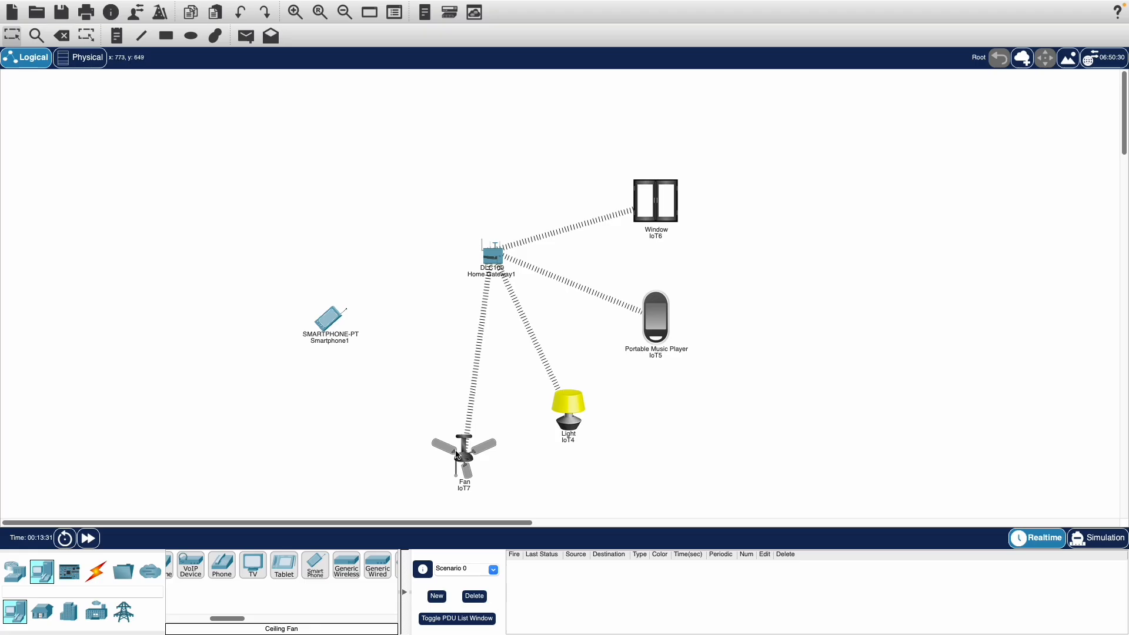
Shift the fan, the light and the portable music player slightly to spread them out around the home gateway
{"action": "left_click_drag", "start_coordinate": [465, 453], "coordinate": [486, 449]}
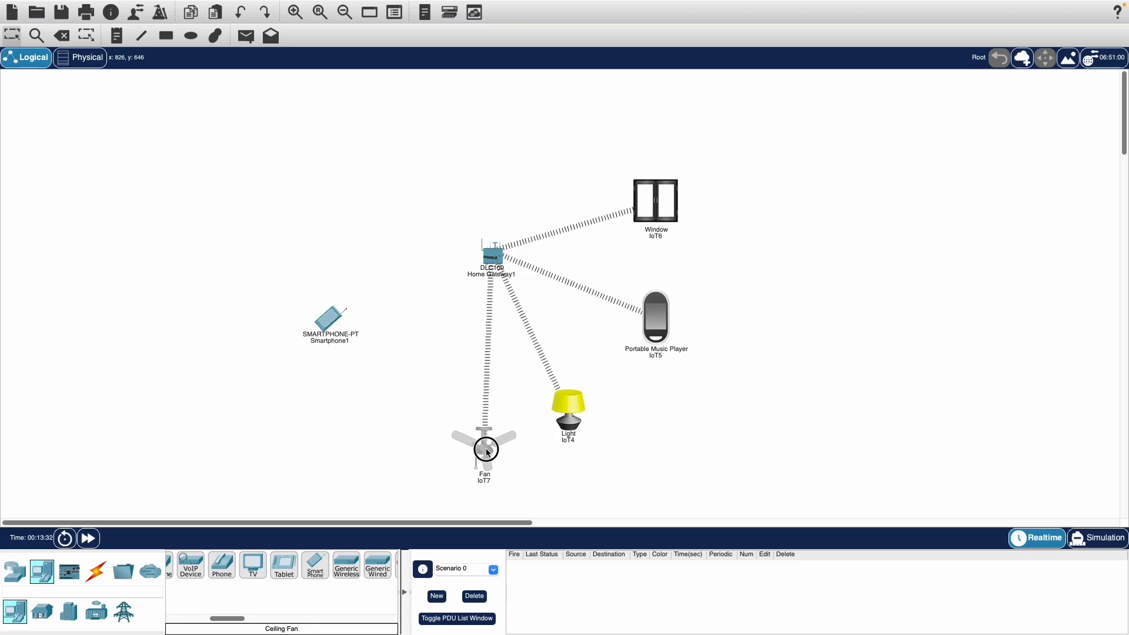
{"action": "left_click", "coordinate": [564, 433]}
{"action": "left_click_drag", "start_coordinate": [563, 432], "coordinate": [587, 426]}
{"action": "left_click_drag", "start_coordinate": [656, 320], "coordinate": [672, 315]}
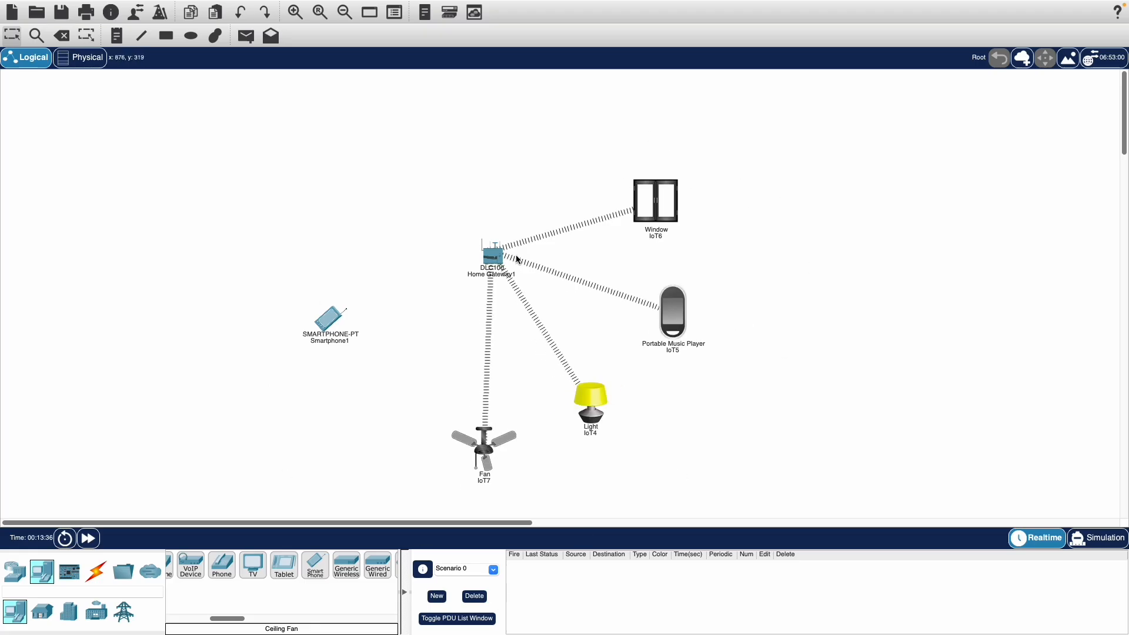
Move the home gateway slightly away from the IoT devices and the smartphone up and away from the gateway
{"action": "left_click_drag", "start_coordinate": [498, 259], "coordinate": [471, 254]}
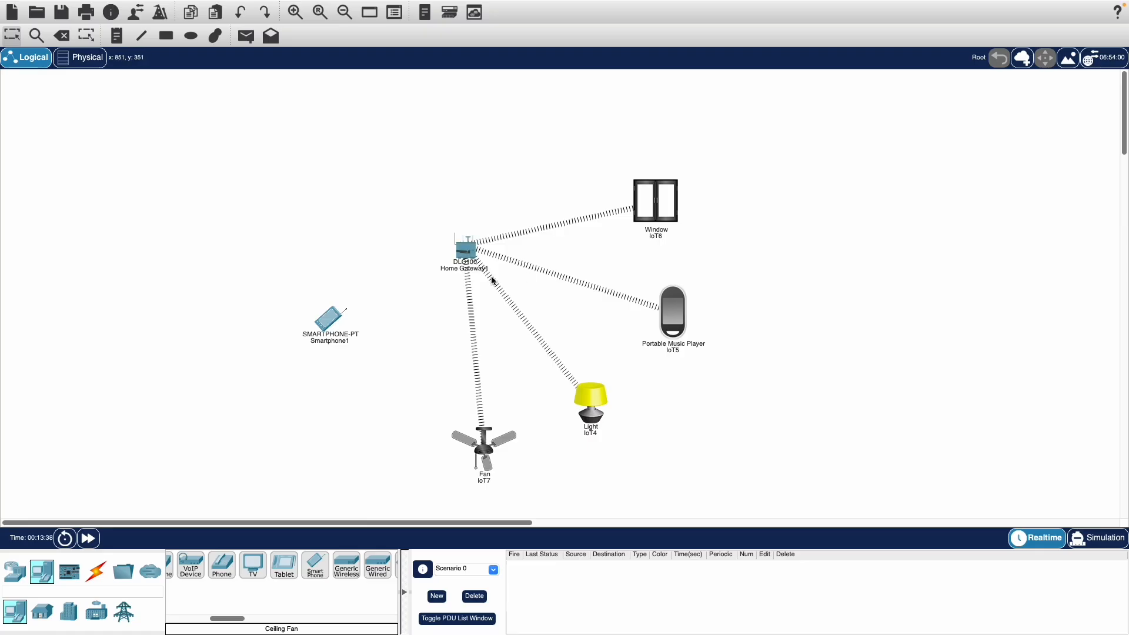
{"action": "left_click_drag", "start_coordinate": [342, 310], "coordinate": [332, 282]}
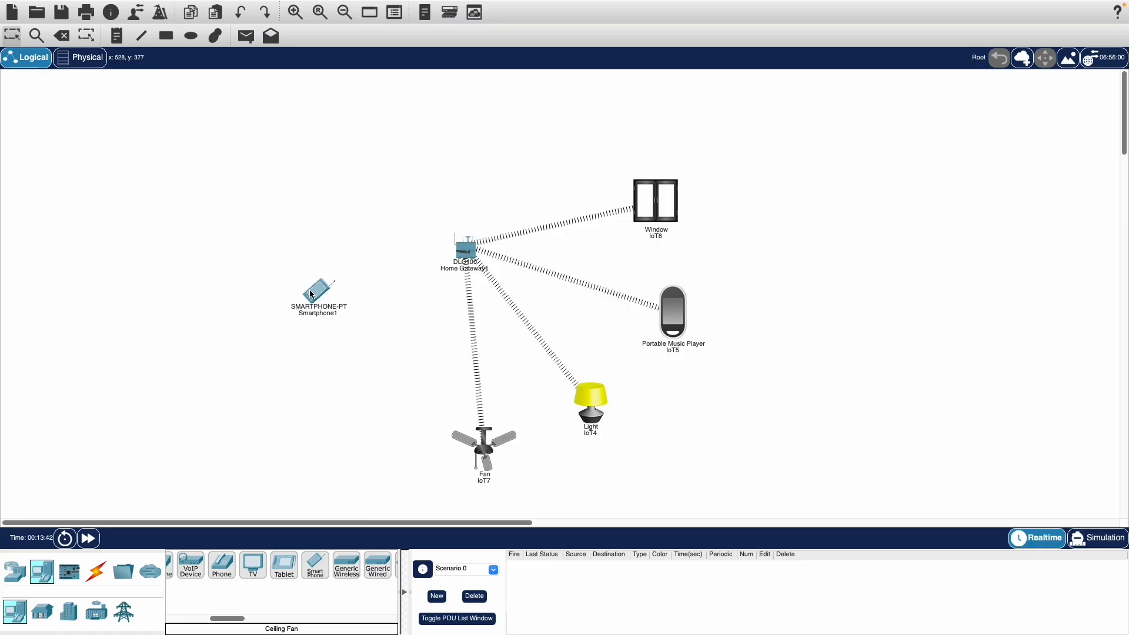
{"action": "left_click_drag", "start_coordinate": [324, 294], "coordinate": [298, 287]}
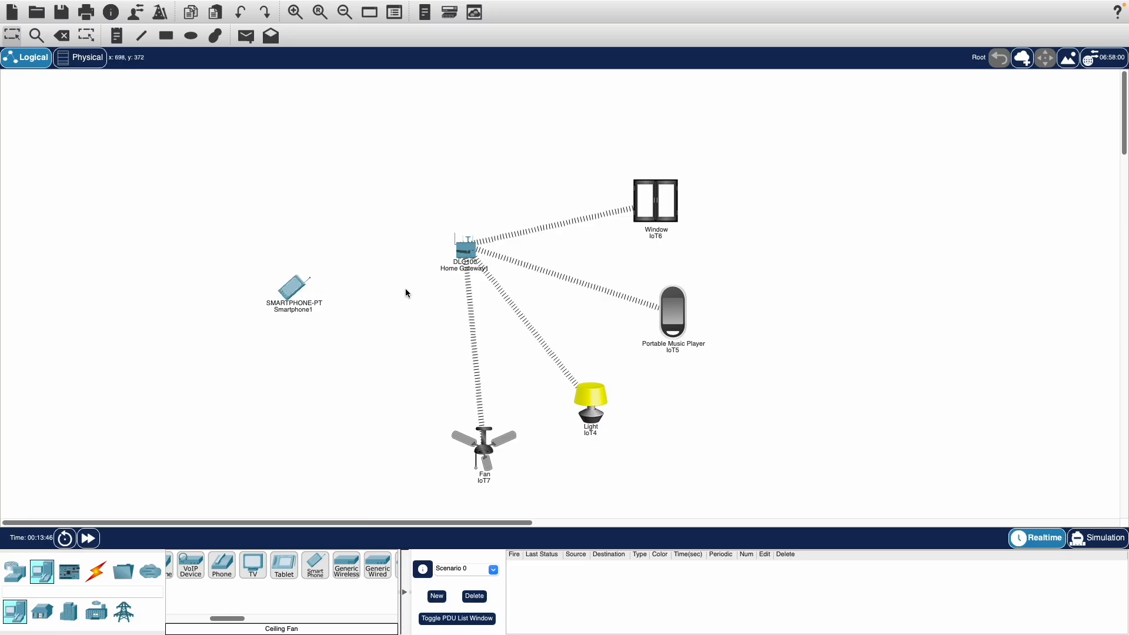
Configure the smartphone's Wireless0 interface with SSID MySmartHome, WEP authentication and the network's WEP key
{"action": "left_click", "coordinate": [300, 288]}
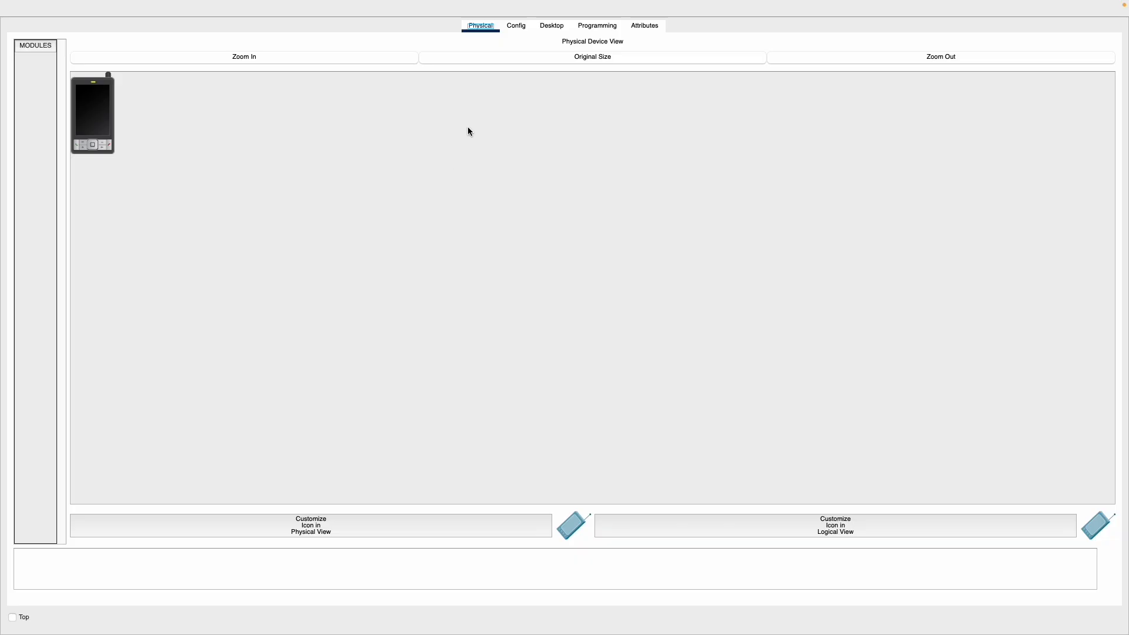
{"action": "left_click", "coordinate": [517, 27]}
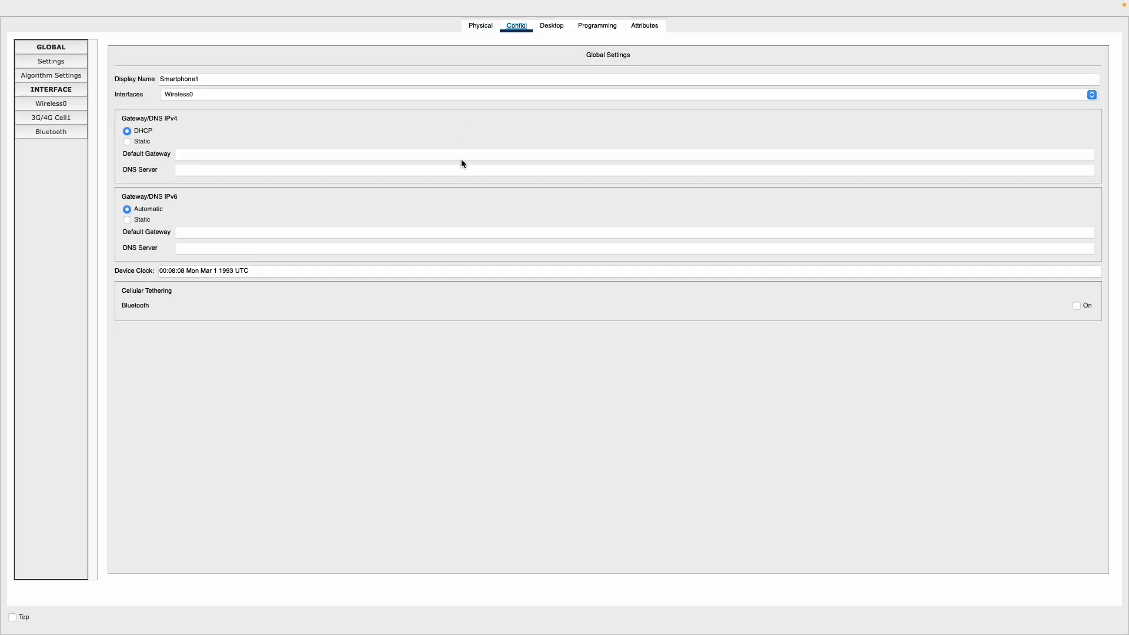
{"action": "left_click", "coordinate": [49, 106]}
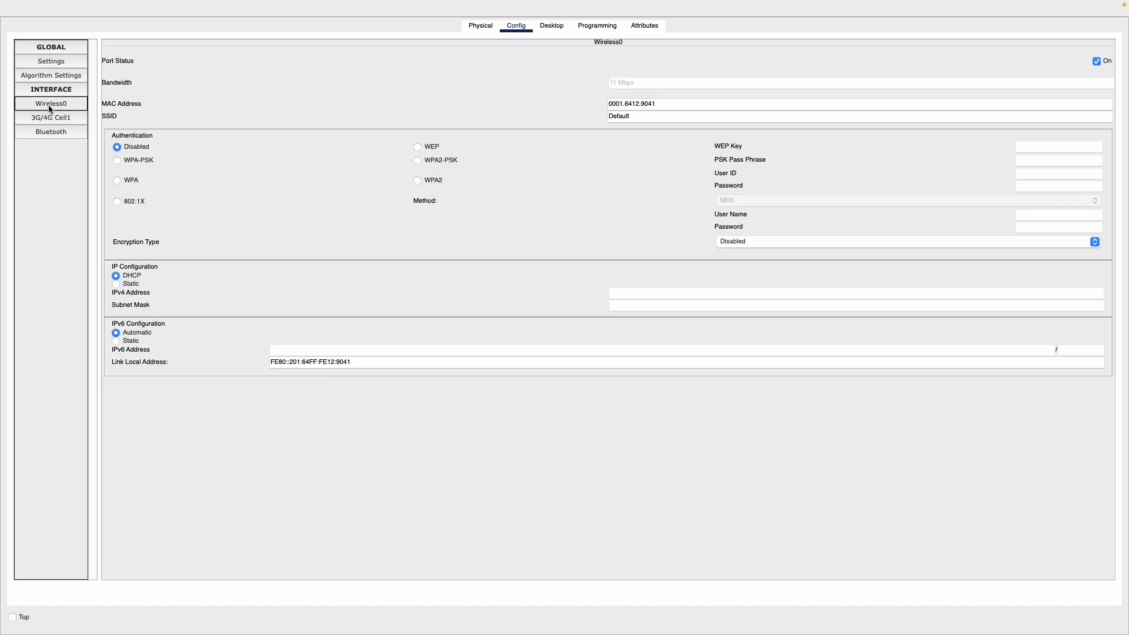
{"action": "left_click", "coordinate": [418, 147]}
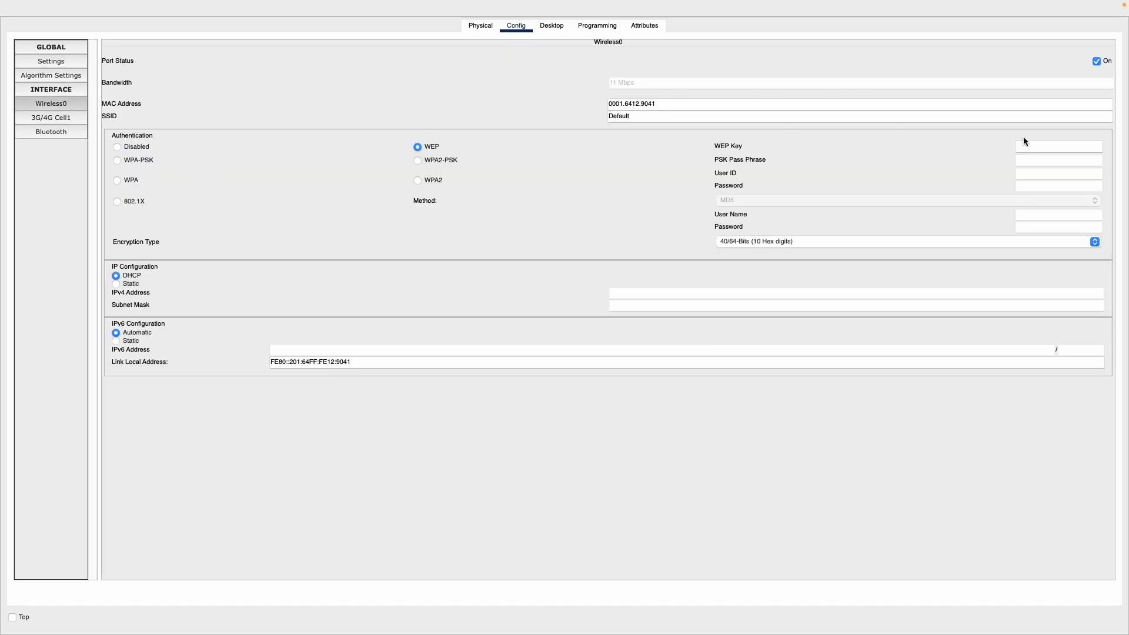
{"action": "double_click", "coordinate": [642, 115]}
{"action": "key", "text": "BackSpace"}
{"action": "left_click", "coordinate": [1059, 147]}
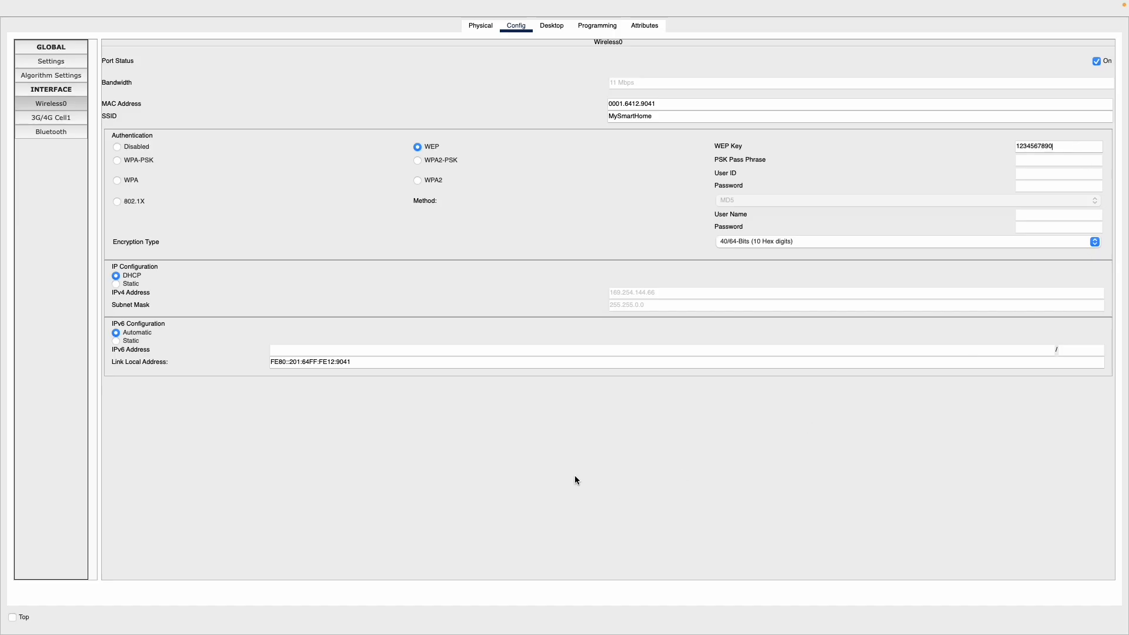
Close the smartphone's configuration and reposition the smartphone farther from the gateway, nearly level with it
{"action": "mouse_move", "coordinate": [2, 3]}
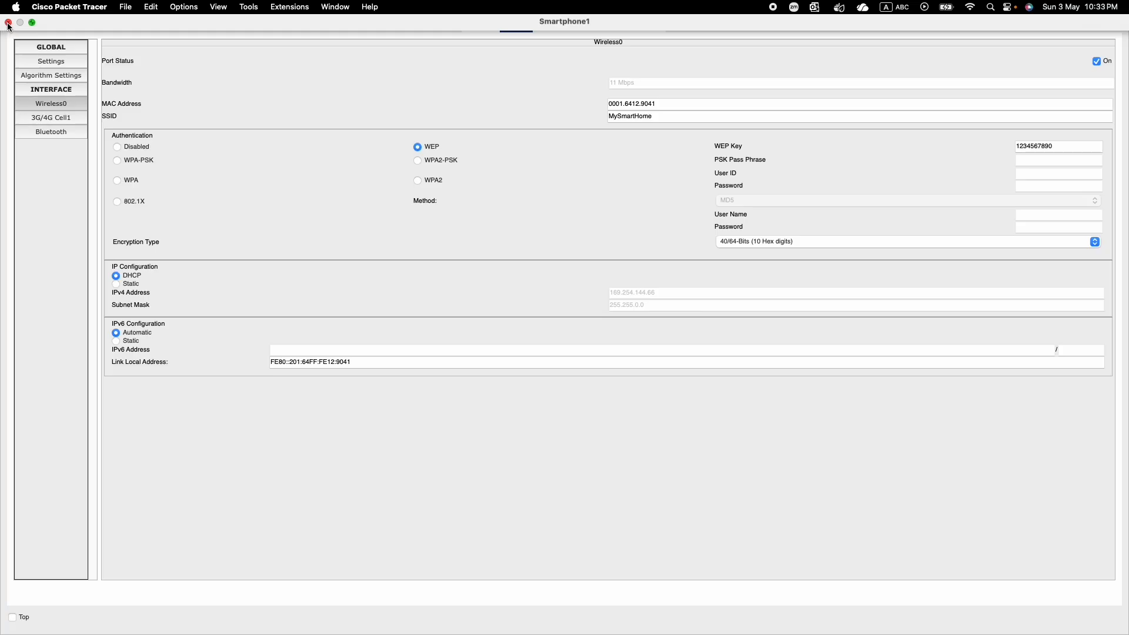
{"action": "left_click", "coordinate": [8, 23]}
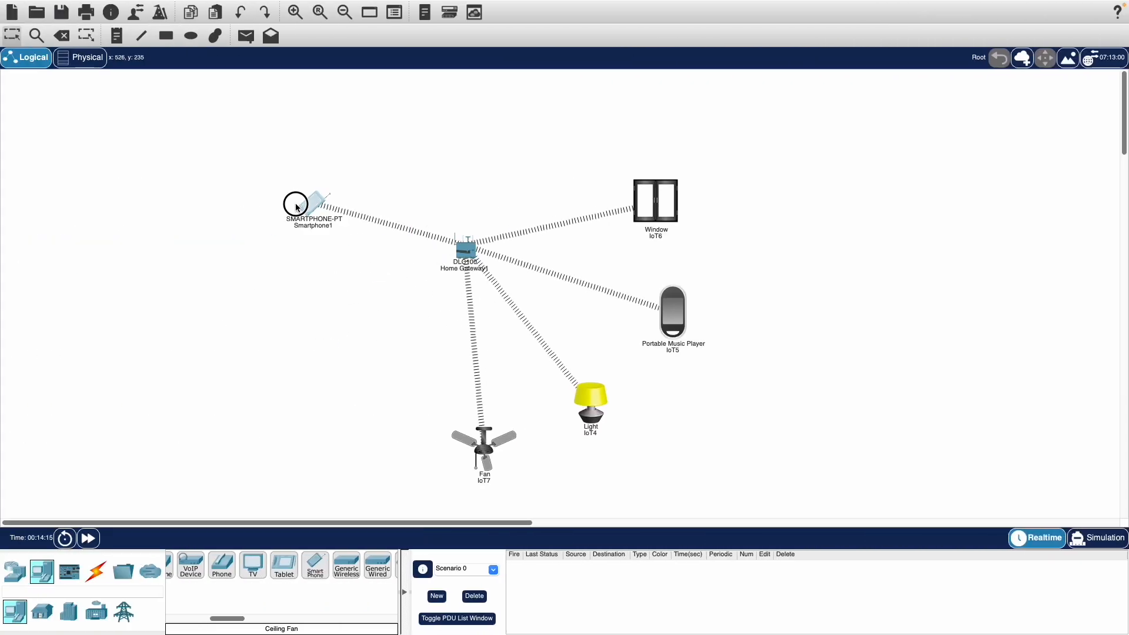
{"action": "left_click_drag", "start_coordinate": [297, 206], "coordinate": [299, 283]}
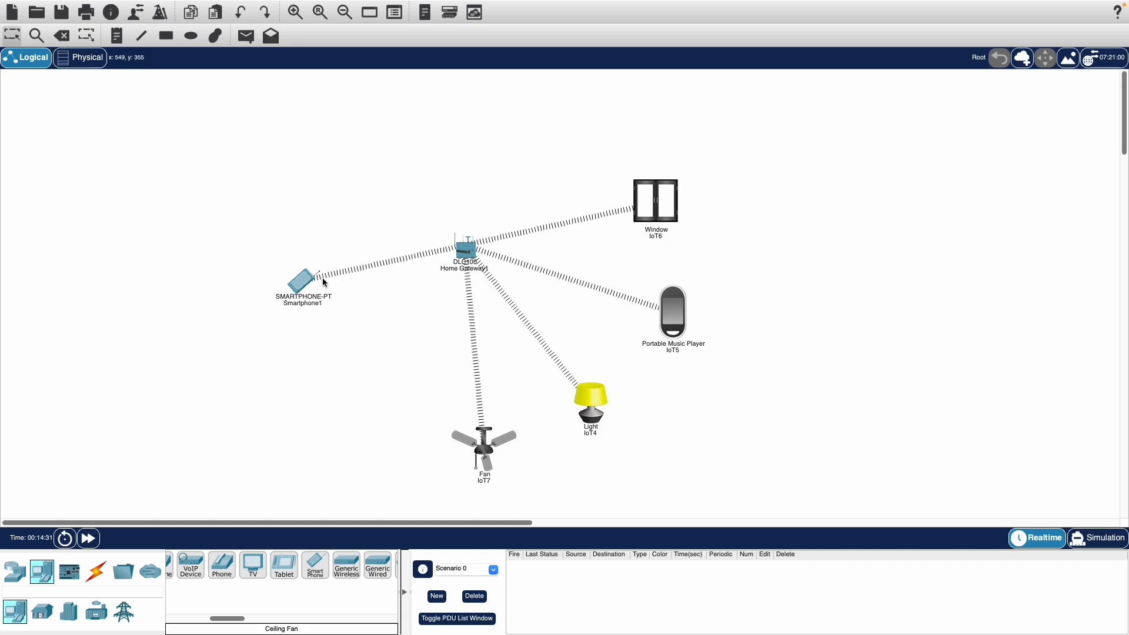
{"action": "left_click_drag", "start_coordinate": [307, 281], "coordinate": [269, 263]}
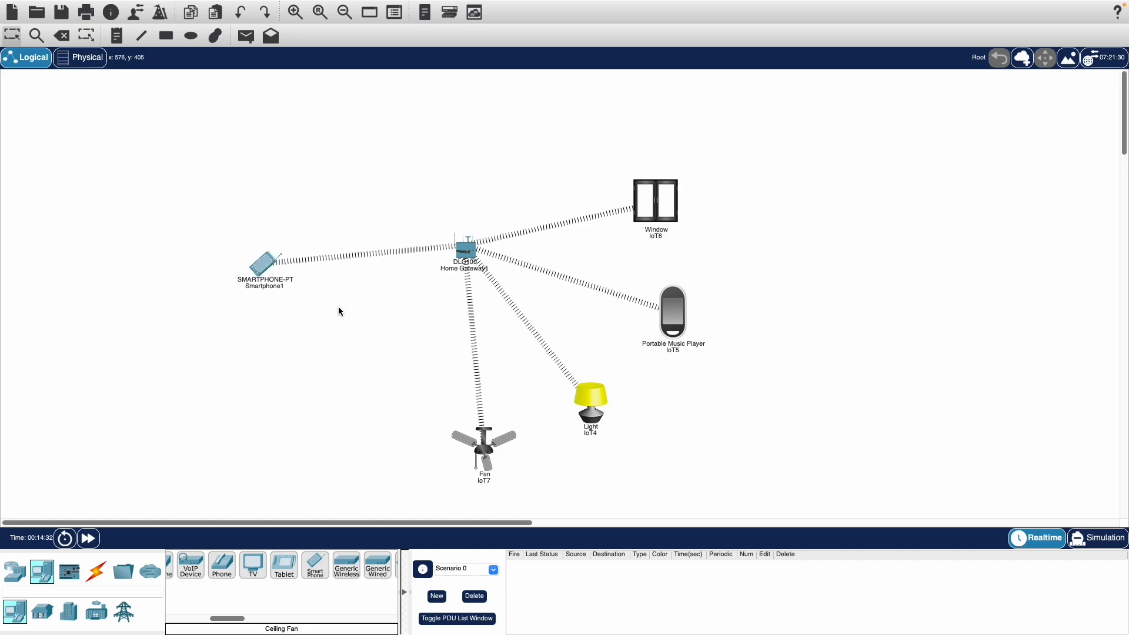
{"action": "left_click", "coordinate": [262, 265]}
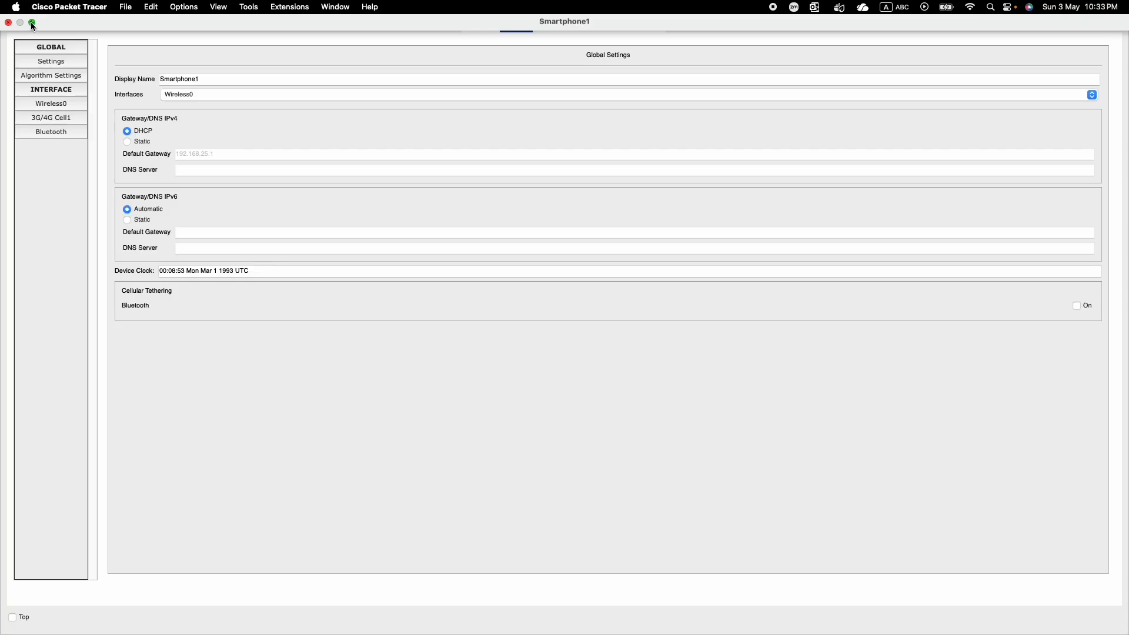
{"action": "left_click", "coordinate": [32, 22]}
{"action": "left_click_drag", "start_coordinate": [204, 27], "coordinate": [246, 93]}
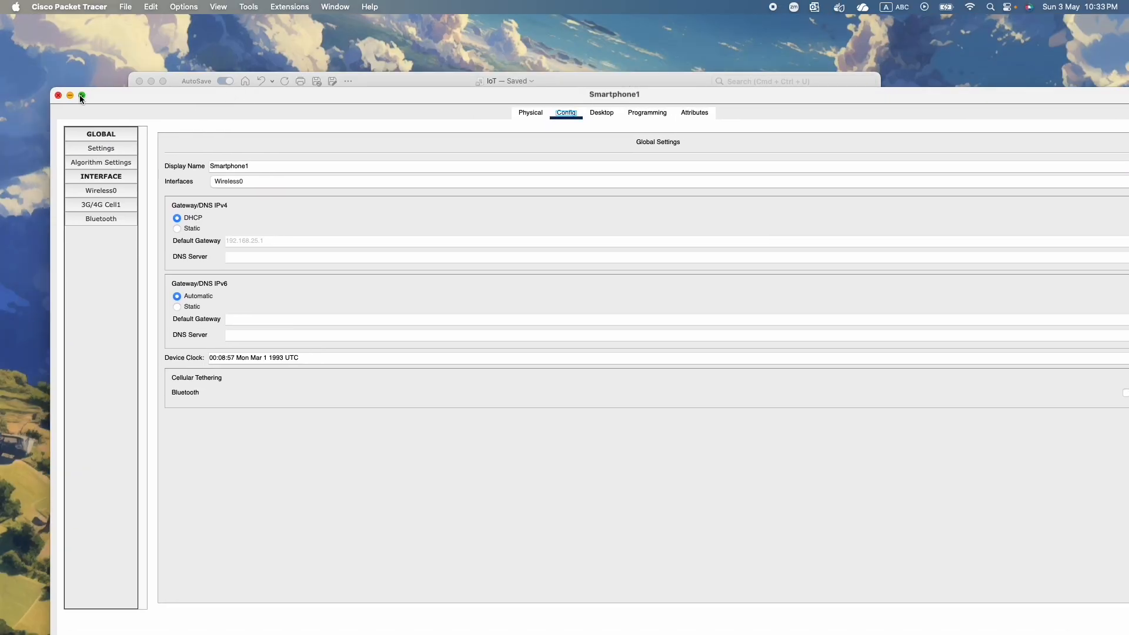
{"action": "left_click", "coordinate": [87, 94]}
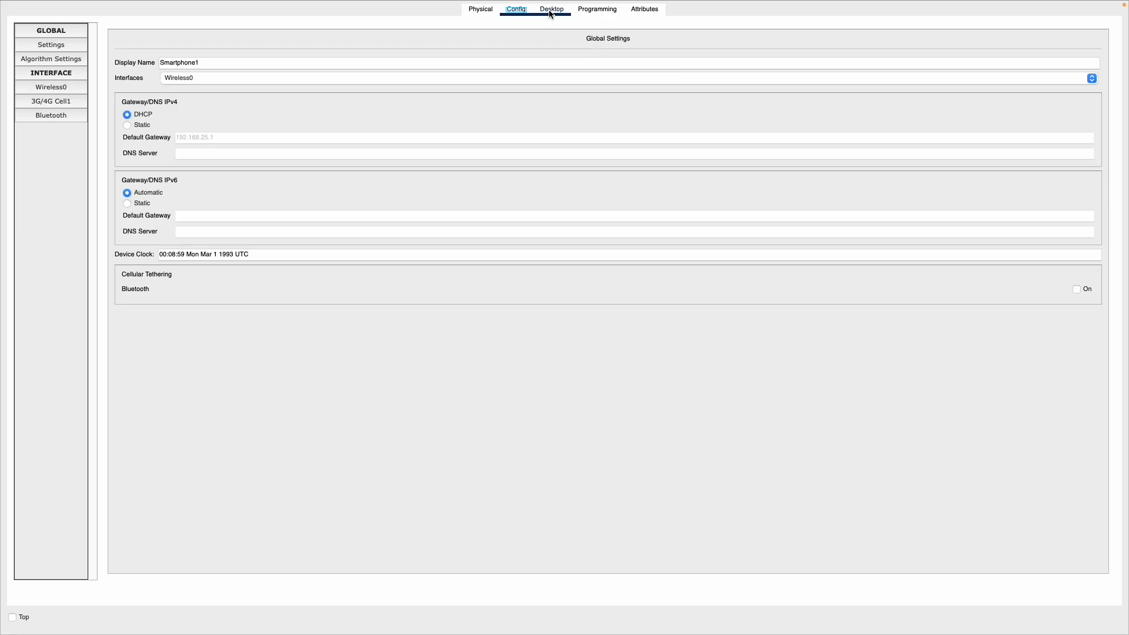
{"action": "left_click", "coordinate": [550, 11]}
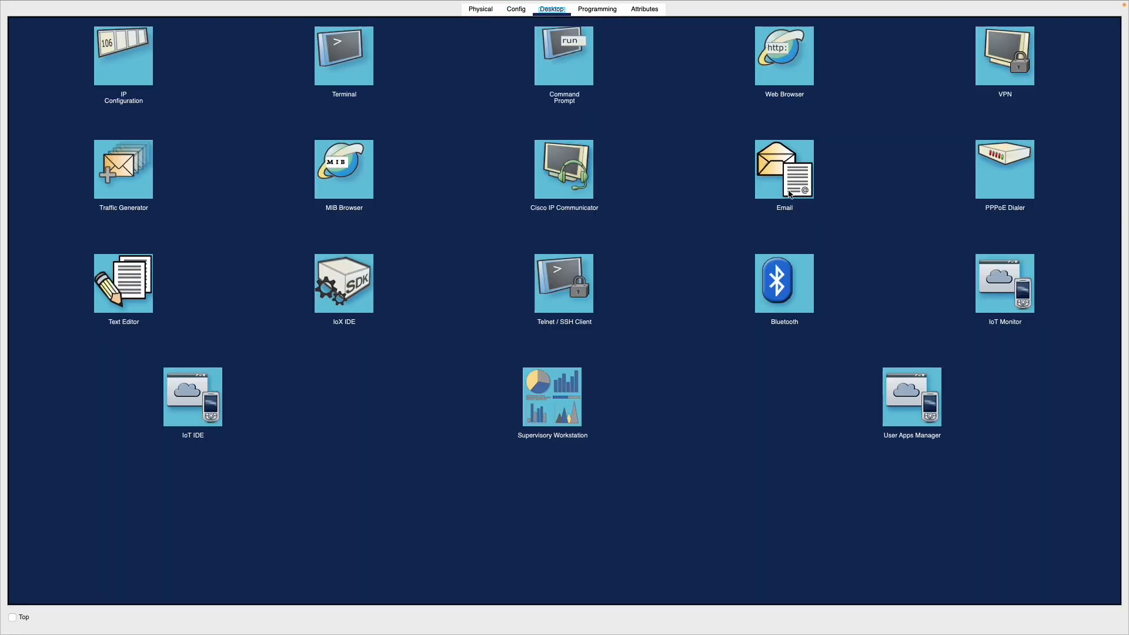
{"action": "left_click", "coordinate": [777, 72]}
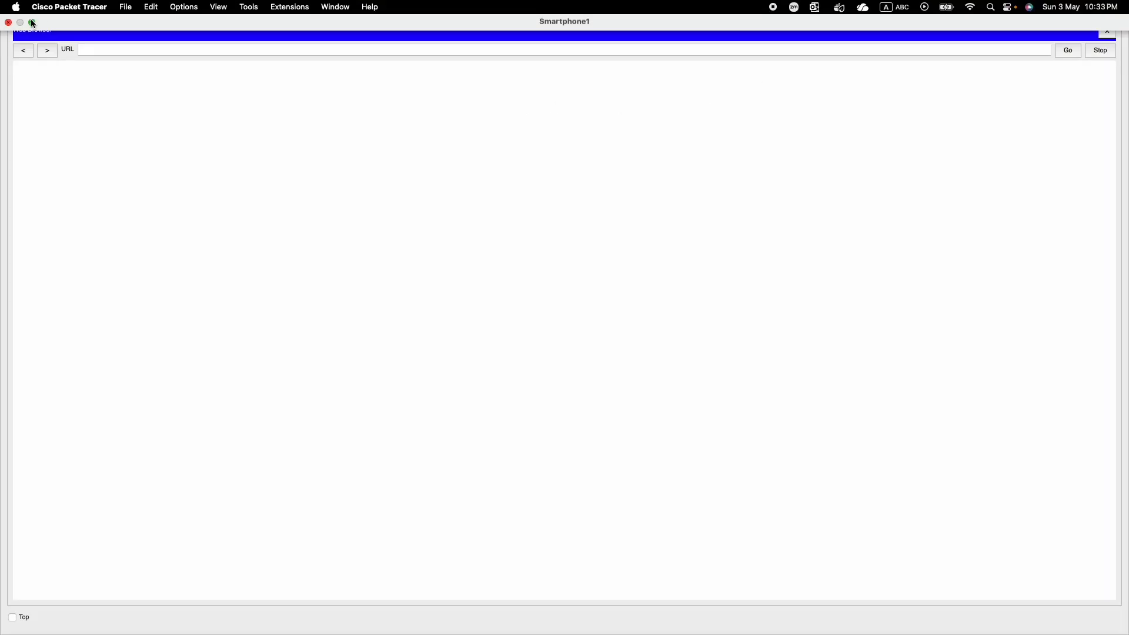
{"action": "left_click", "coordinate": [33, 23]}
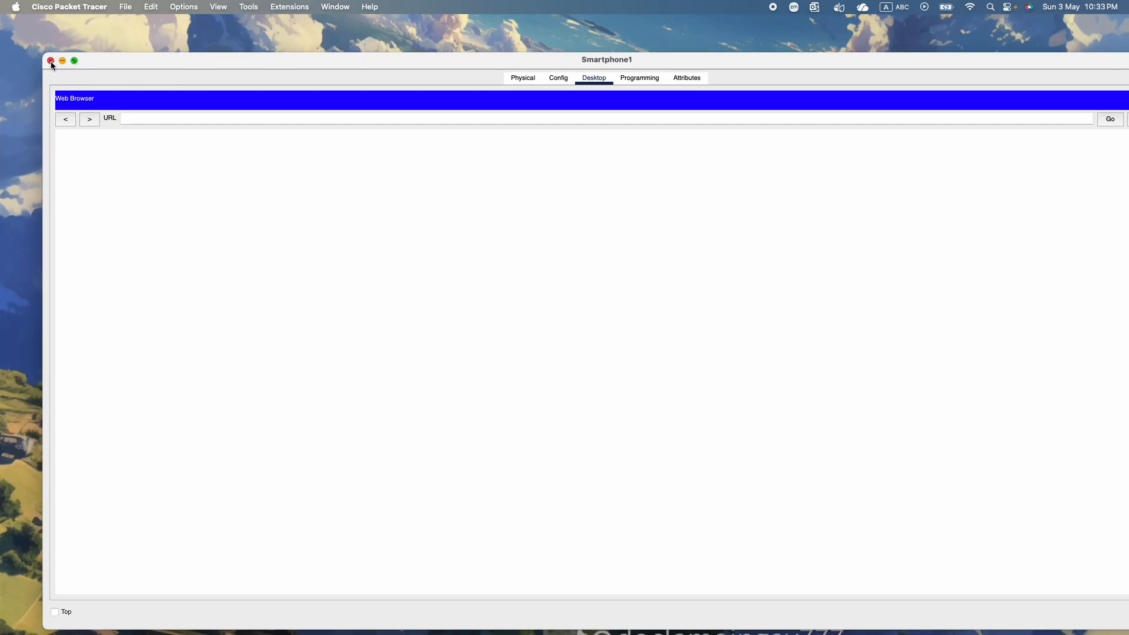
{"action": "left_click", "coordinate": [51, 61]}
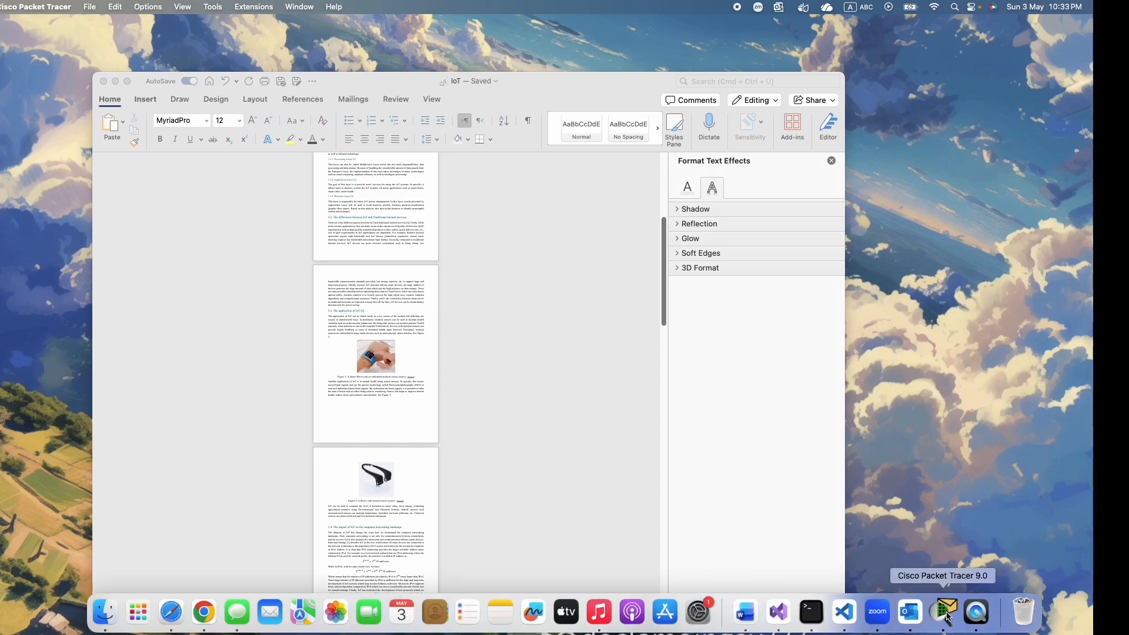
{"action": "left_click", "coordinate": [935, 612]}
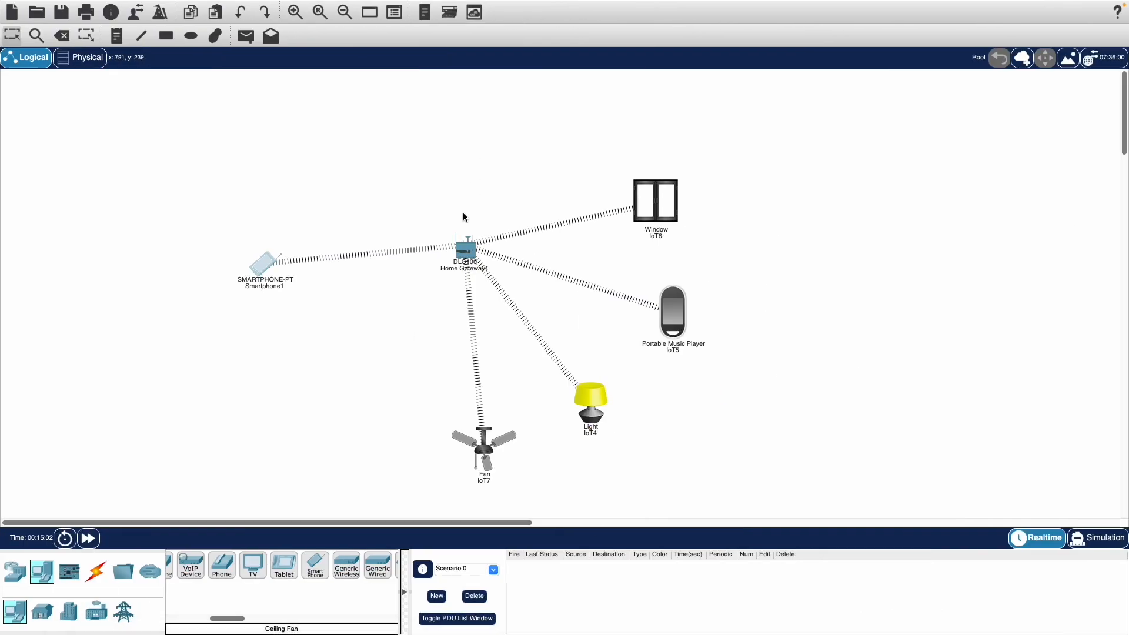
Copy the IPv4 address from the home gateway's LAN settings and close the gateway's configuration
{"action": "left_click", "coordinate": [468, 250]}
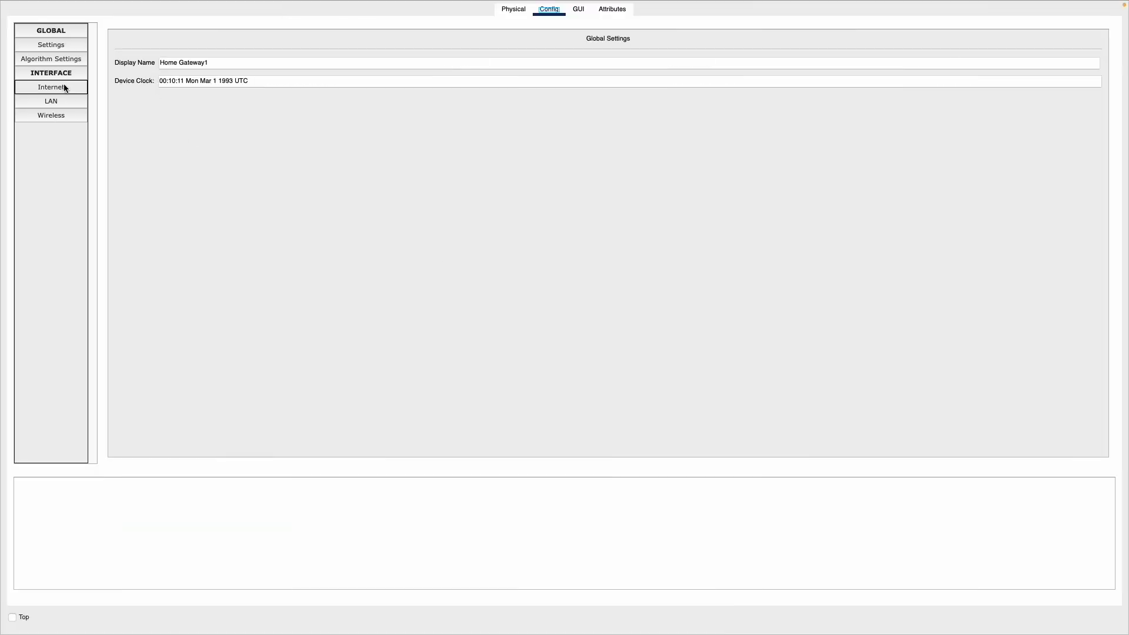
{"action": "left_click", "coordinate": [61, 89]}
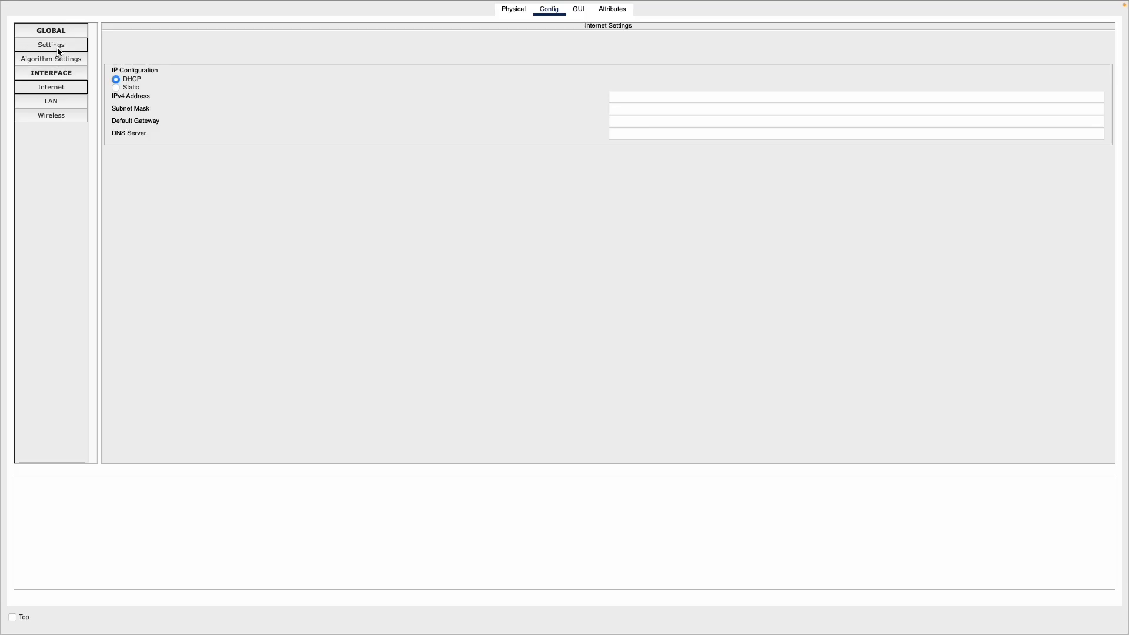
{"action": "left_click", "coordinate": [58, 49]}
{"action": "left_click", "coordinate": [64, 101]}
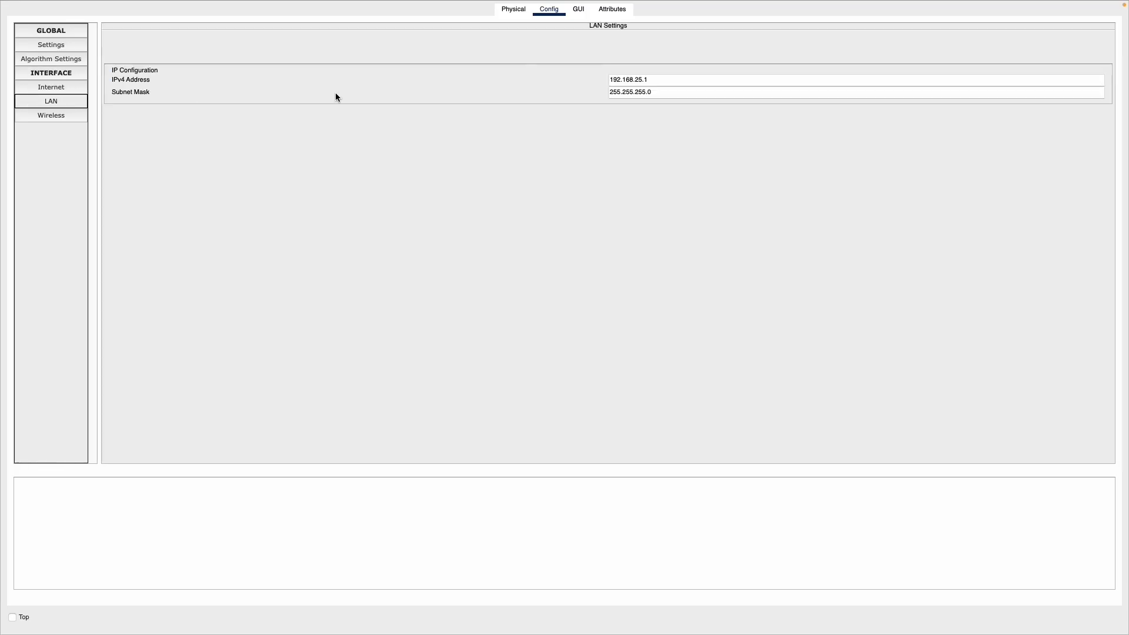
{"action": "left_click_drag", "start_coordinate": [668, 76], "coordinate": [612, 79]}
{"action": "right_click", "coordinate": [626, 78]}
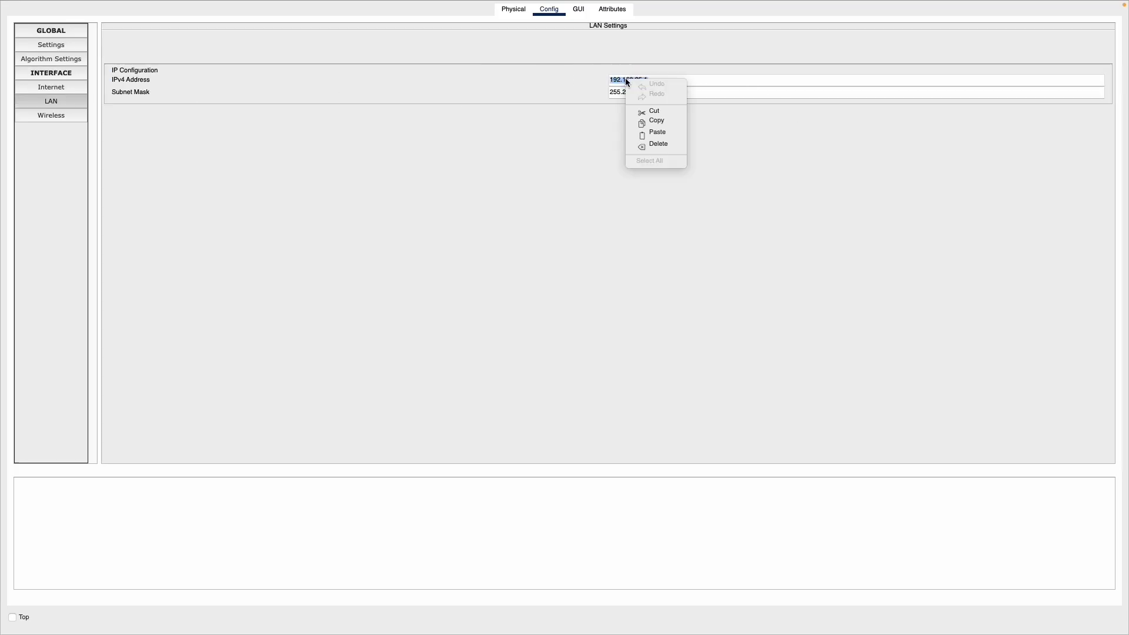
{"action": "left_click", "coordinate": [653, 122]}
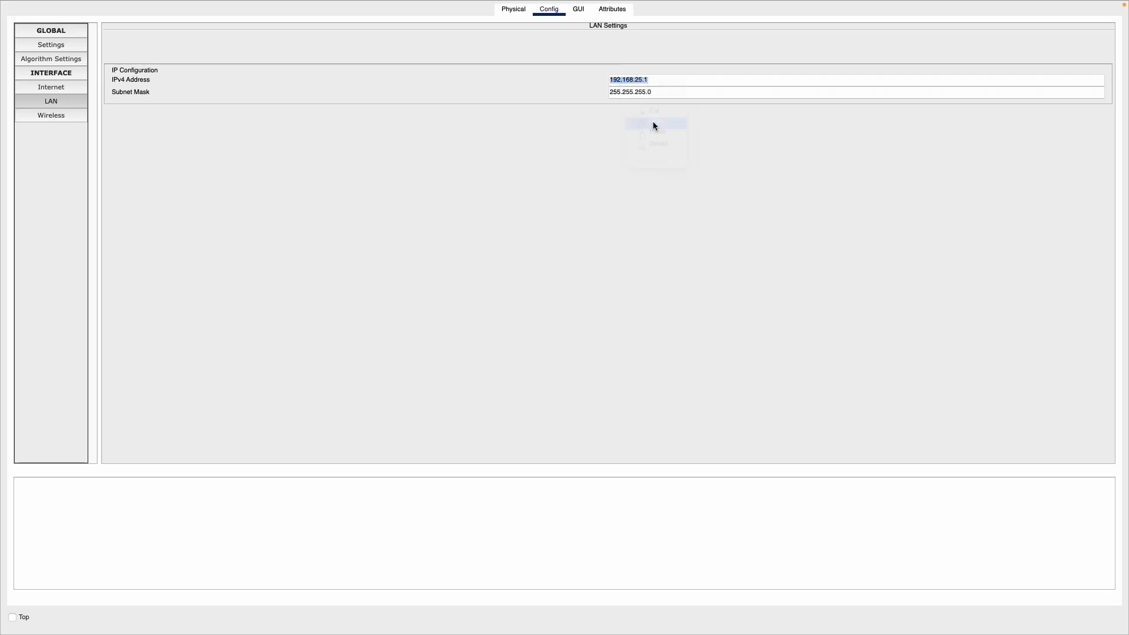
{"action": "mouse_move", "coordinate": [2, 1]}
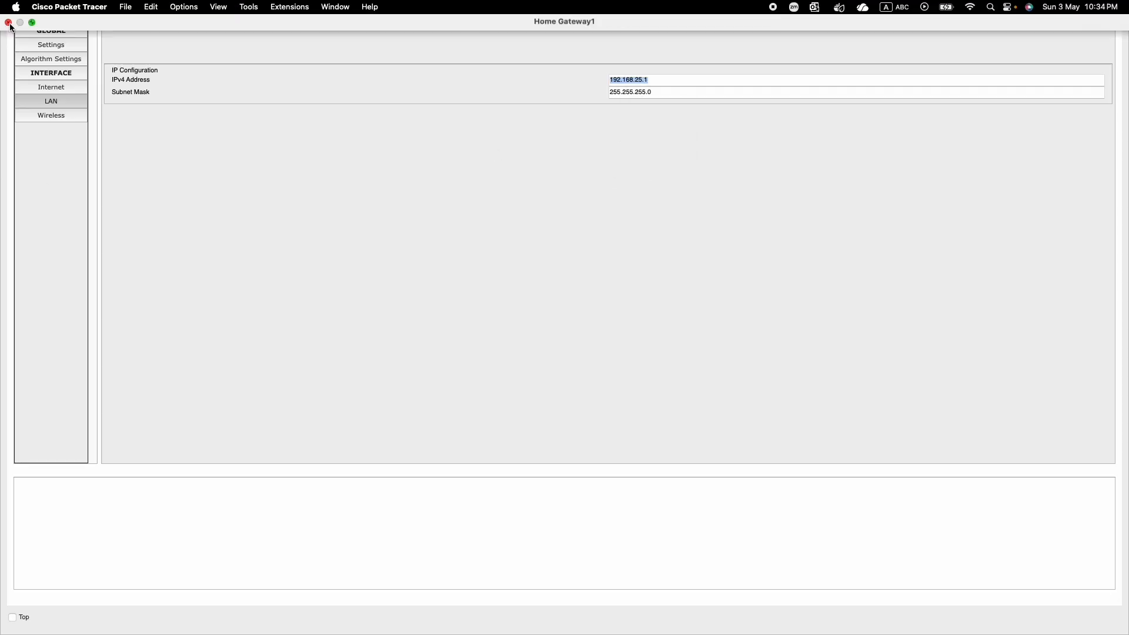
{"action": "left_click", "coordinate": [8, 23]}
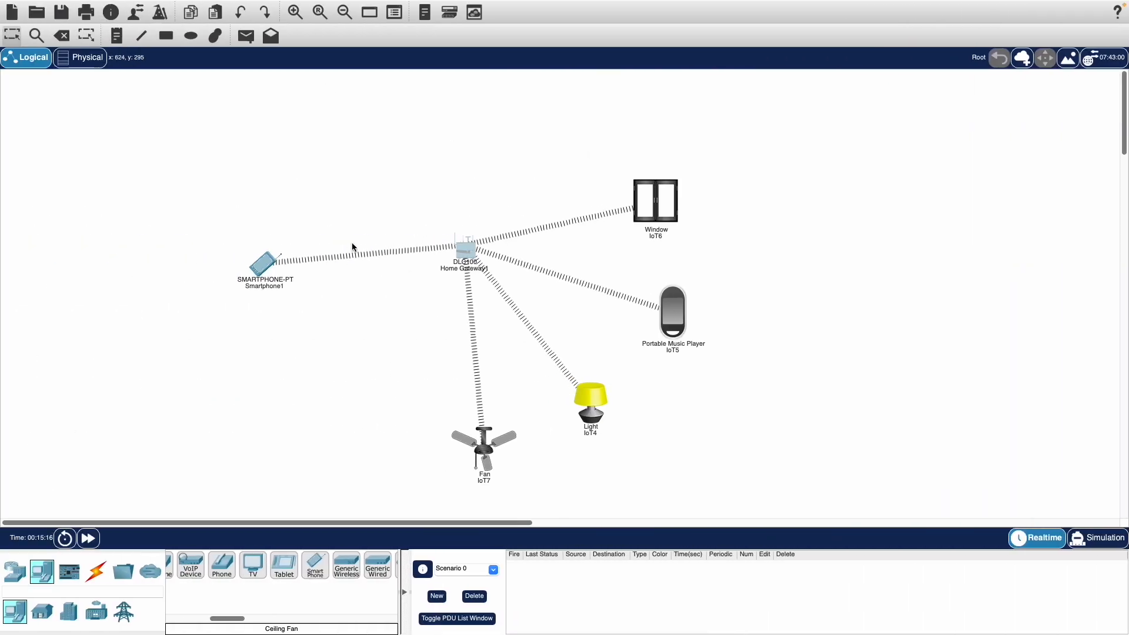
Take the main workspace out of full screen, then reposition and enlarge its window to show more of the topology
{"action": "left_click", "coordinate": [298, 211]}
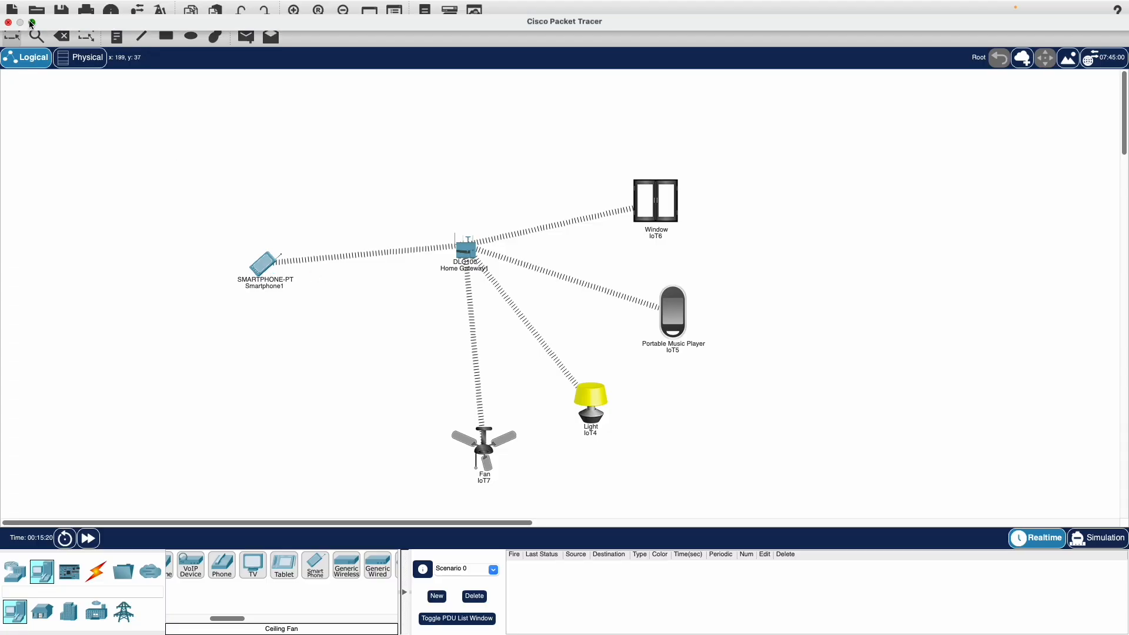
{"action": "left_click", "coordinate": [25, 23]}
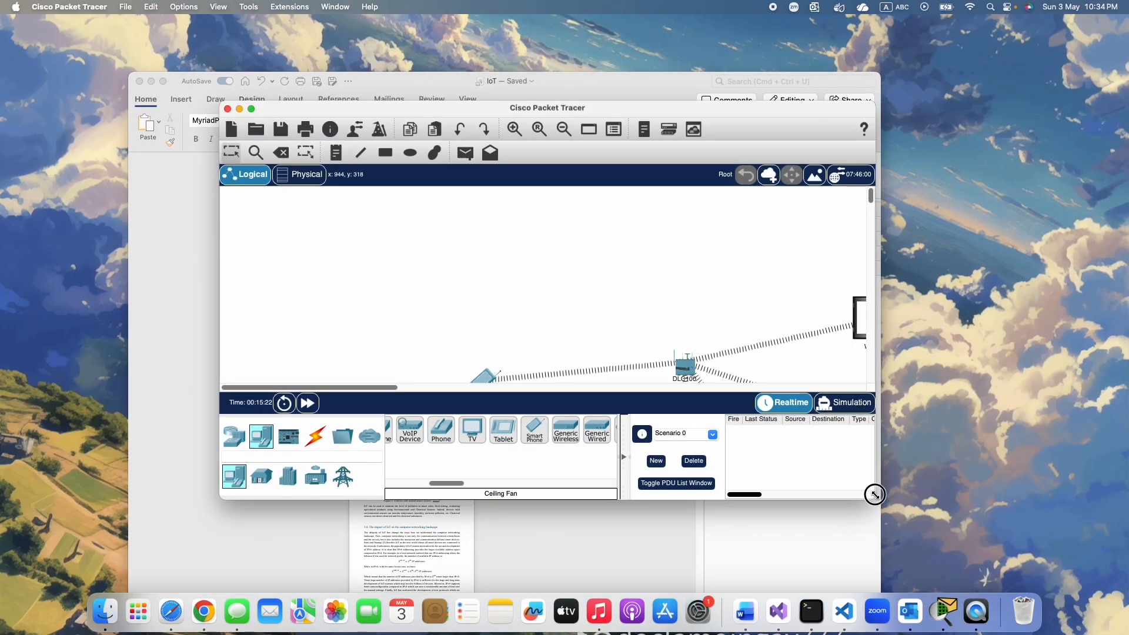
{"action": "left_click_drag", "start_coordinate": [875, 498], "coordinate": [1059, 590]}
{"action": "left_click_drag", "start_coordinate": [699, 108], "coordinate": [558, 23]}
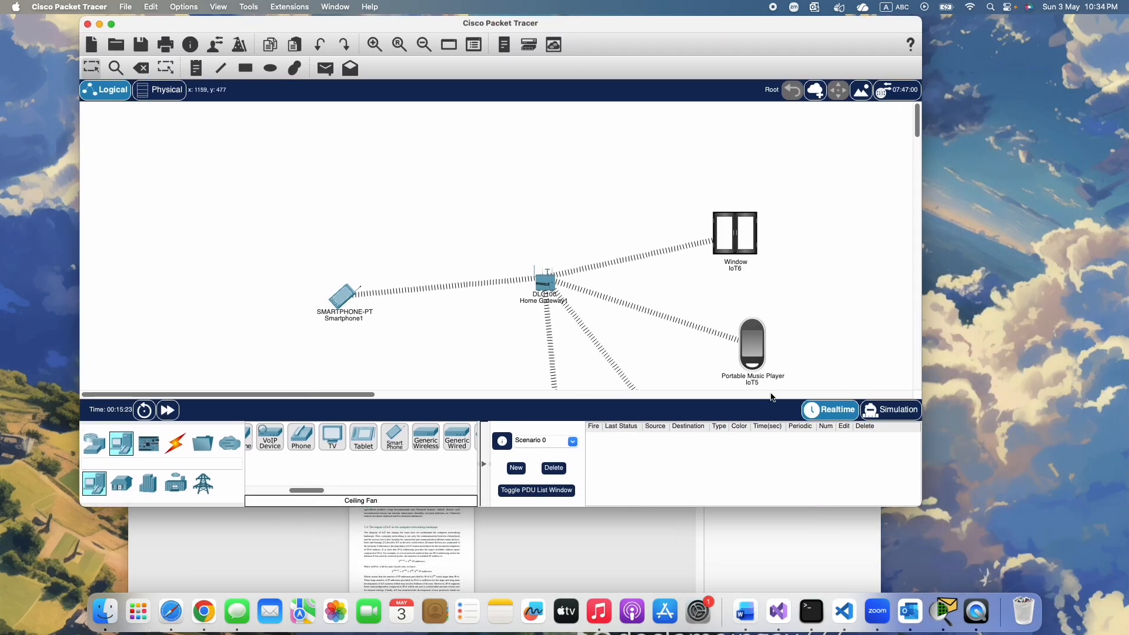
{"action": "left_click_drag", "start_coordinate": [821, 507], "coordinate": [826, 569]}
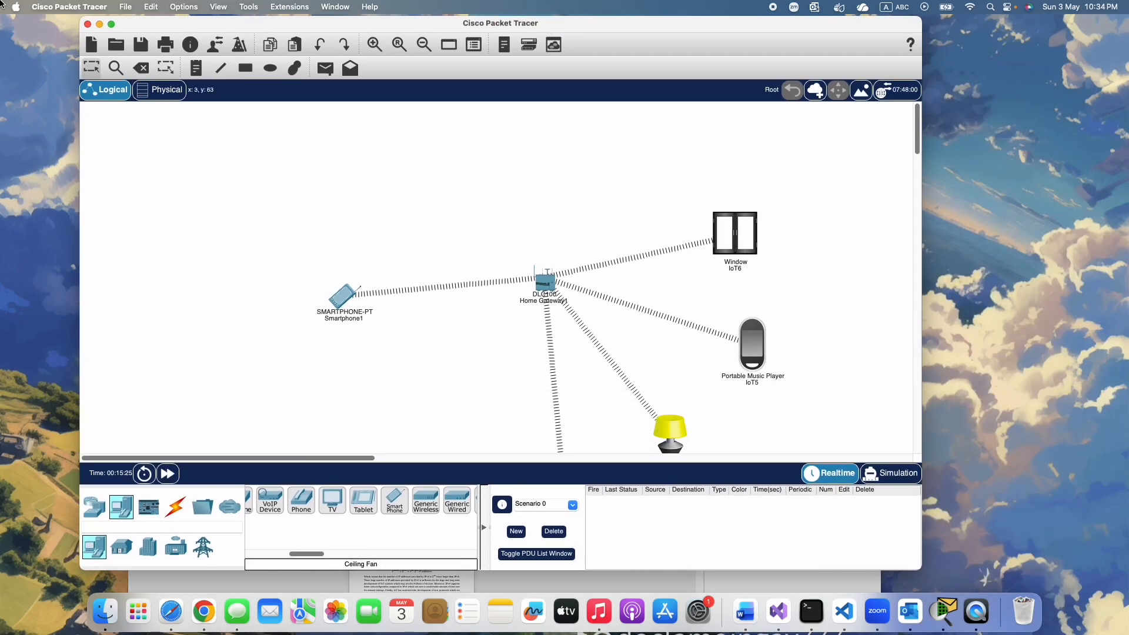
Open the smartphone's Web Browser in a smaller window outside full screen, placed beside the smartphone in the topology
{"action": "left_click", "coordinate": [347, 297]}
{"action": "left_click", "coordinate": [33, 24]}
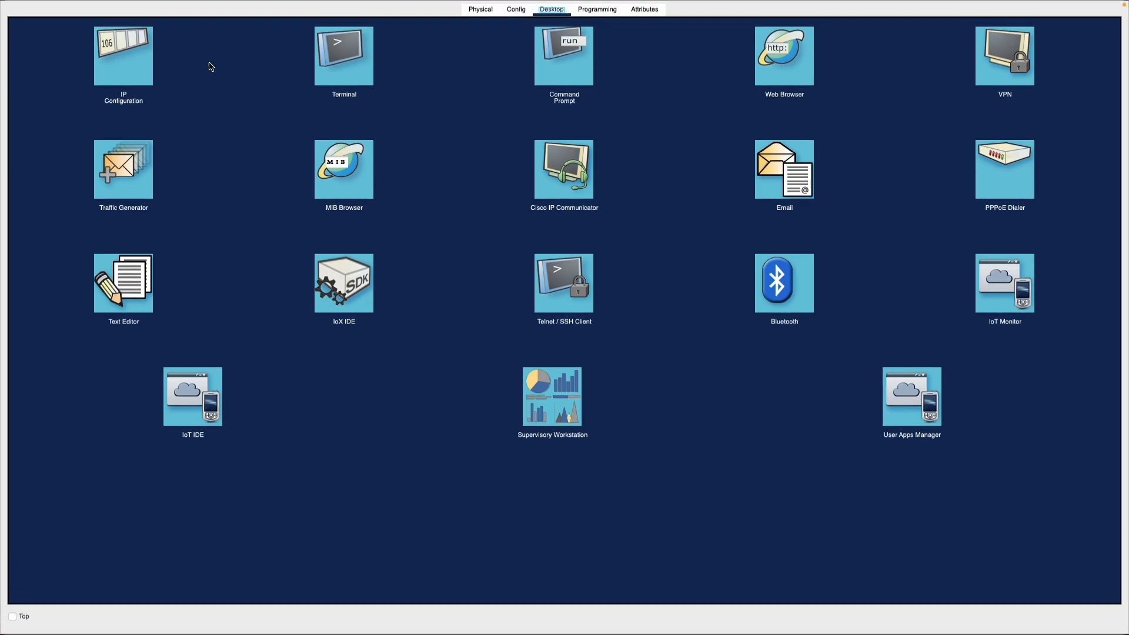
{"action": "left_click", "coordinate": [33, 23]}
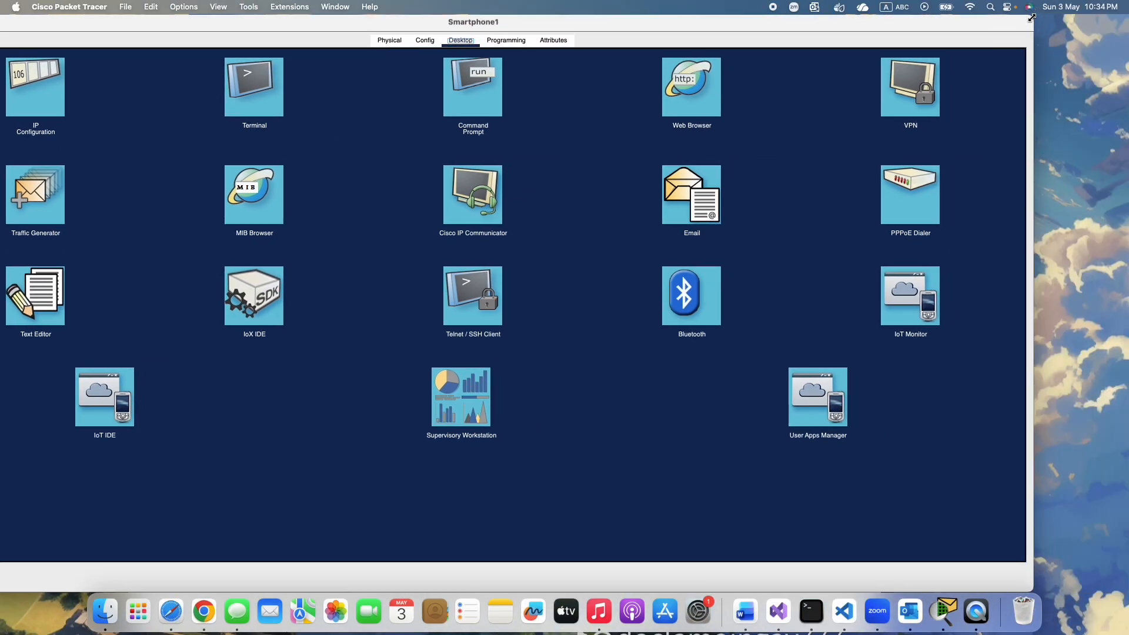
{"action": "left_click_drag", "start_coordinate": [1038, 28], "coordinate": [620, 225]}
{"action": "left_click_drag", "start_coordinate": [504, 217], "coordinate": [982, 112]}
{"action": "left_click", "coordinate": [893, 187]}
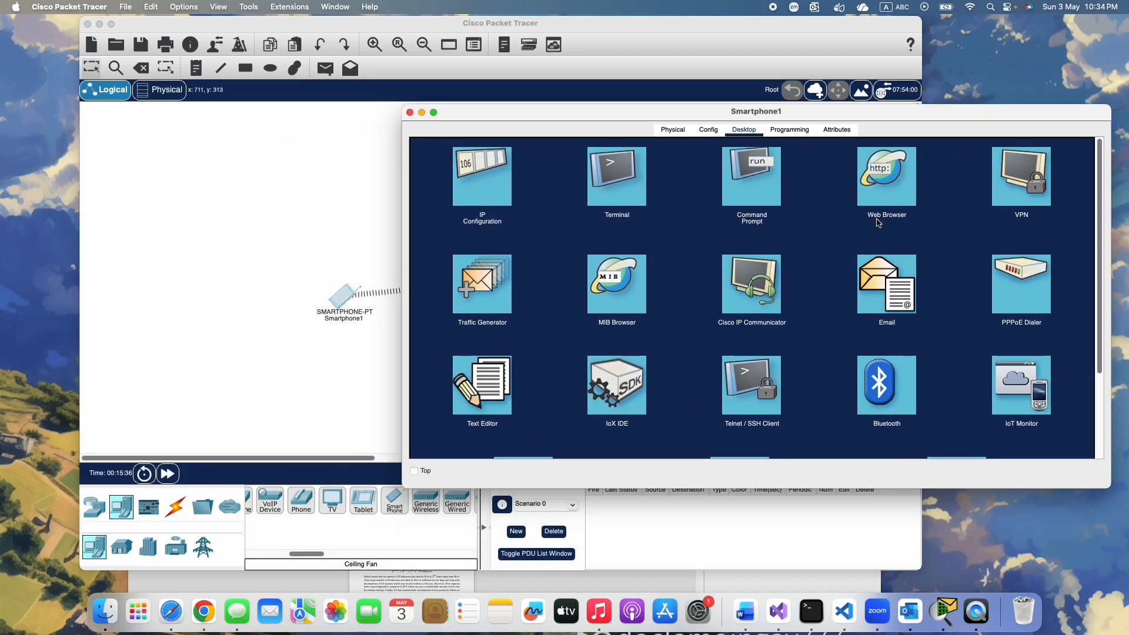
{"action": "left_click", "coordinate": [878, 191]}
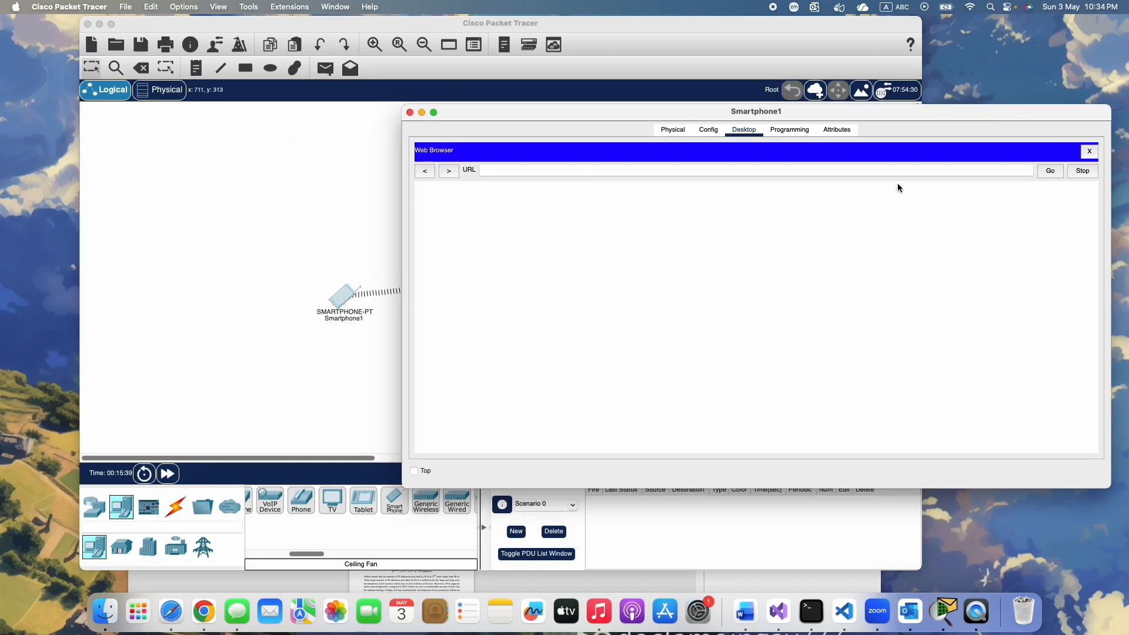
Load the copied gateway address 192.168.25.1 in the smartphone's web browser and reposition the smartphone's window
{"action": "left_click", "coordinate": [677, 170]}
{"action": "key", "text": "super+v"}
{"action": "left_click", "coordinate": [1050, 170]}
{"action": "left_click_drag", "start_coordinate": [959, 119], "coordinate": [903, 102]}
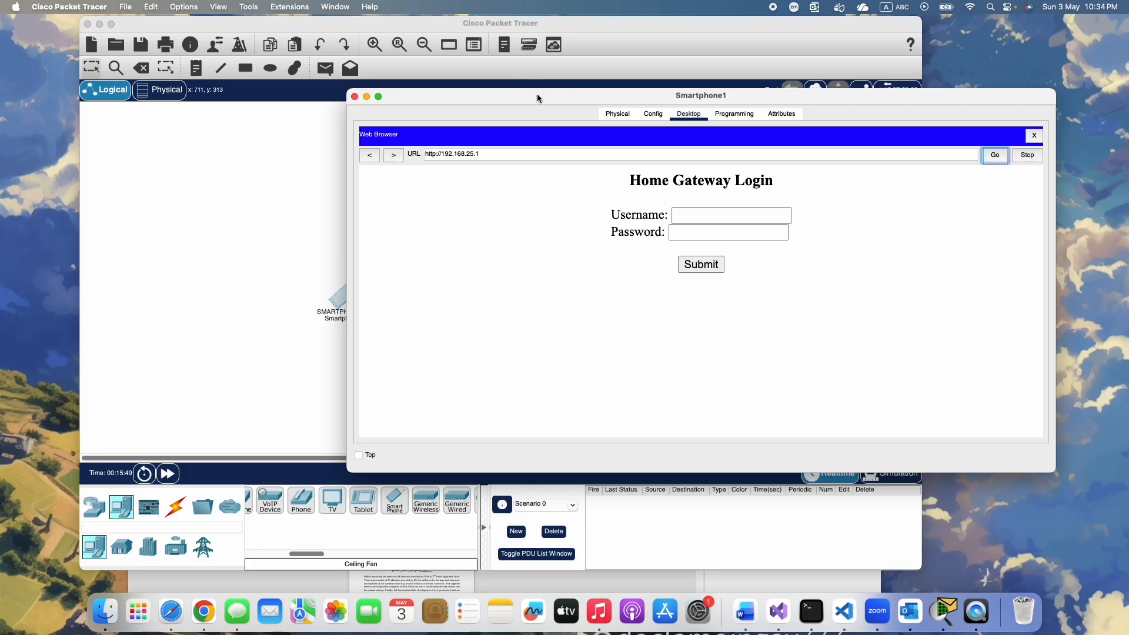
{"action": "left_click_drag", "start_coordinate": [537, 96], "coordinate": [583, 125]}
Log in to the home gateway with the username admin and the account password
{"action": "left_click", "coordinate": [732, 241]}
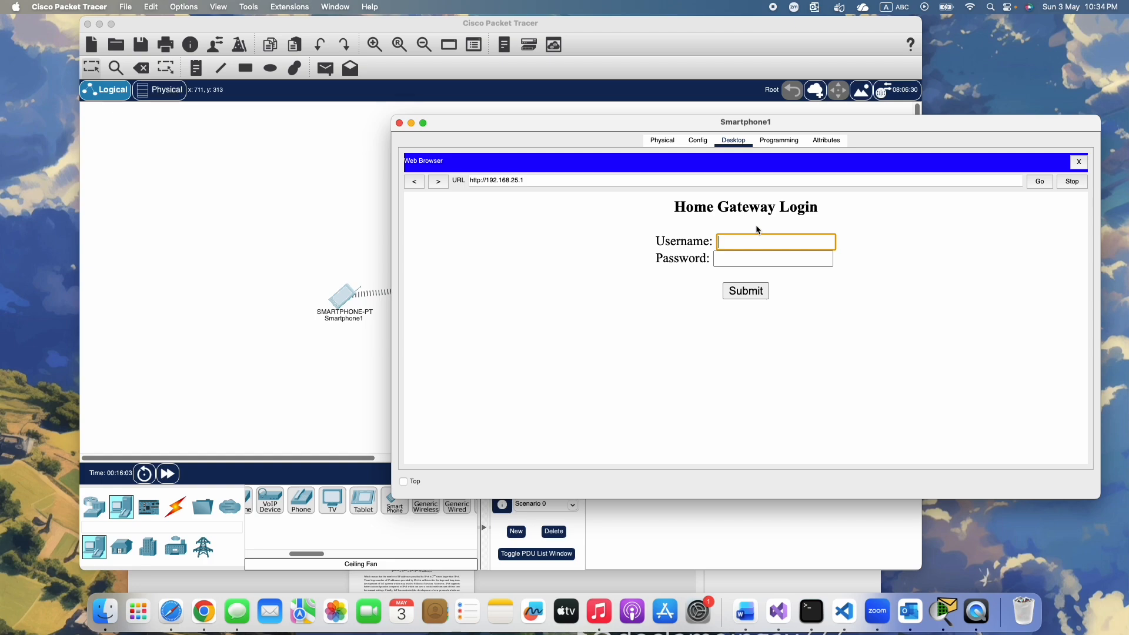
{"action": "type", "text": "admin"}
{"action": "left_click", "coordinate": [760, 258]}
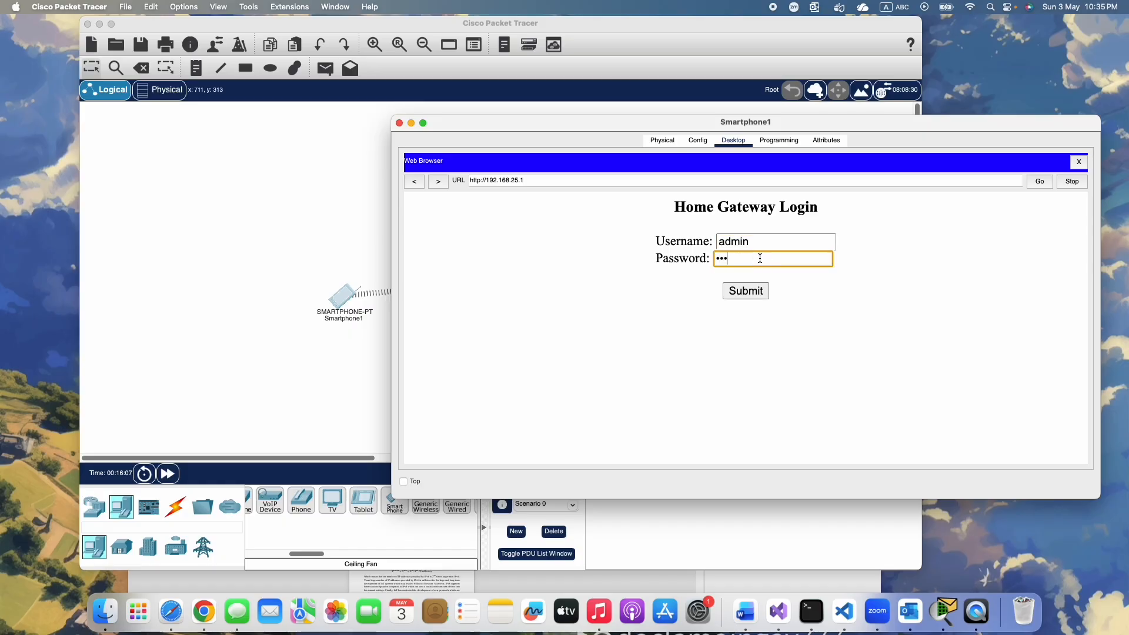
{"action": "left_click", "coordinate": [744, 290]}
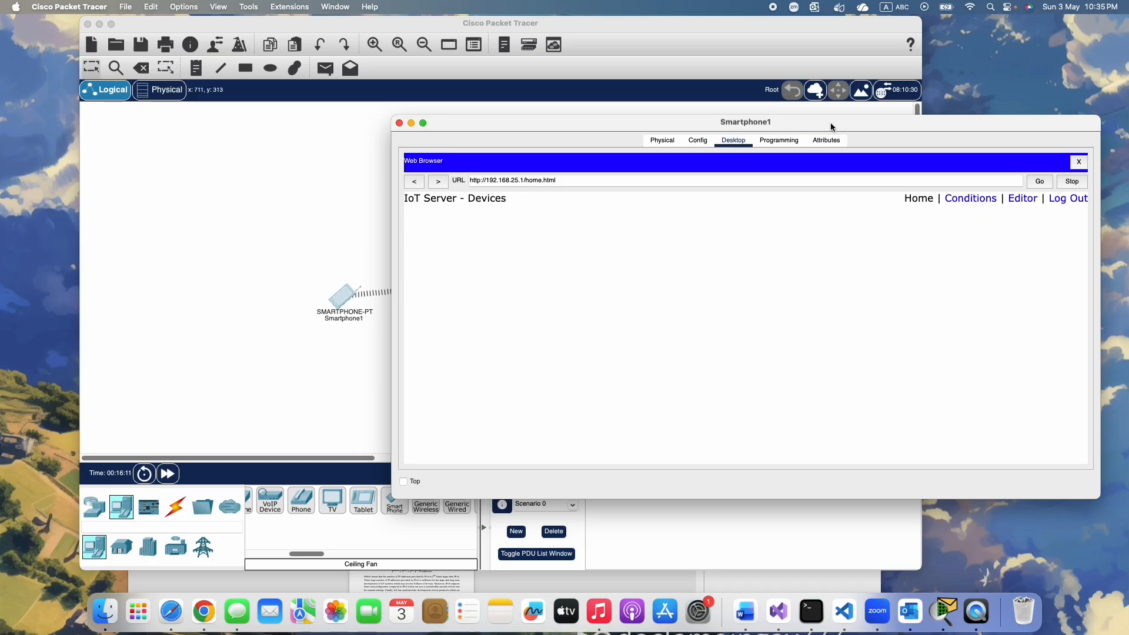
View the IoT server's Device Conditions page, then close the smartphone's window
{"action": "left_click_drag", "start_coordinate": [830, 126], "coordinate": [774, 126]}
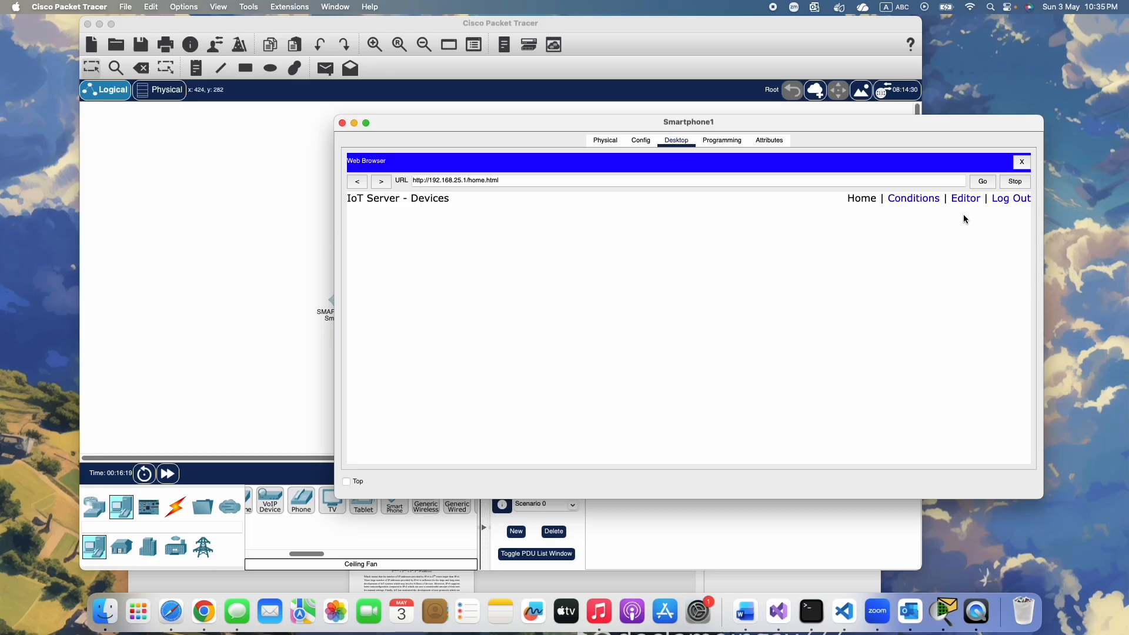
{"action": "left_click", "coordinate": [905, 202]}
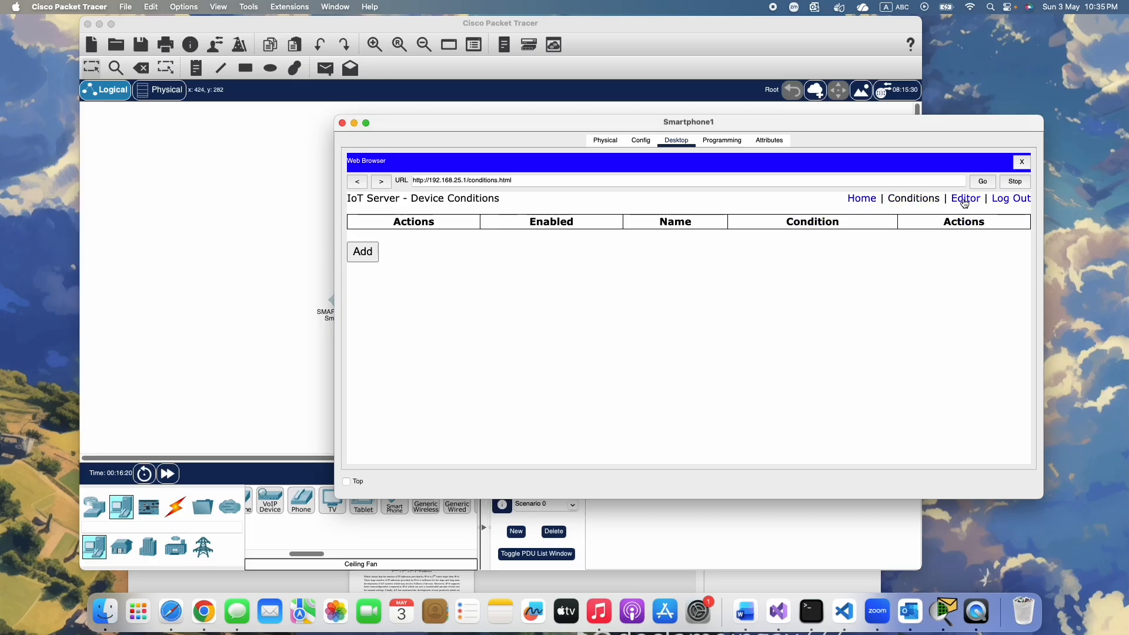
{"action": "left_click_drag", "start_coordinate": [437, 126], "coordinate": [485, 158]}
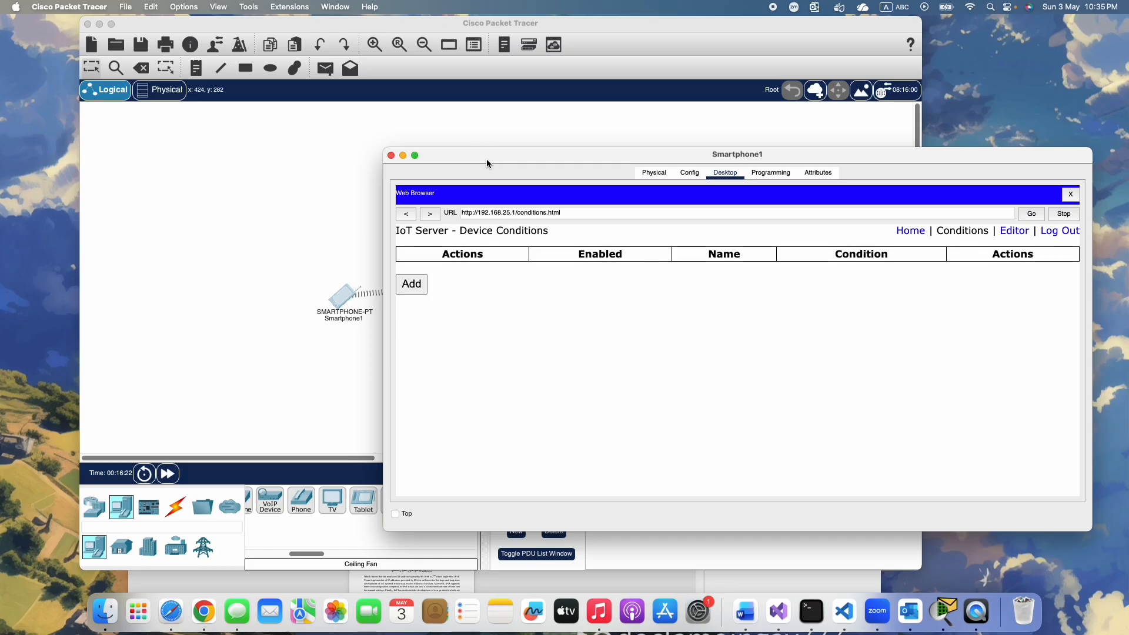
{"action": "left_click", "coordinate": [391, 156]}
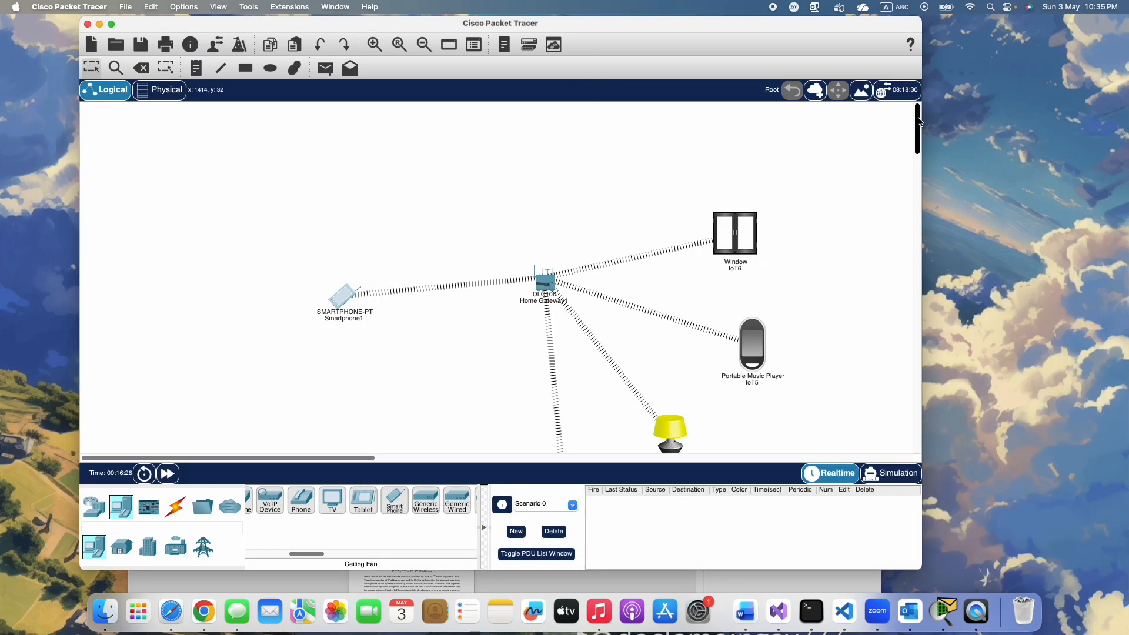
Reposition the fan closer to the home gateway, roughly level with the light
{"action": "scroll", "coordinate": [918, 118], "scroll_direction": "down", "scroll_amount": 2}
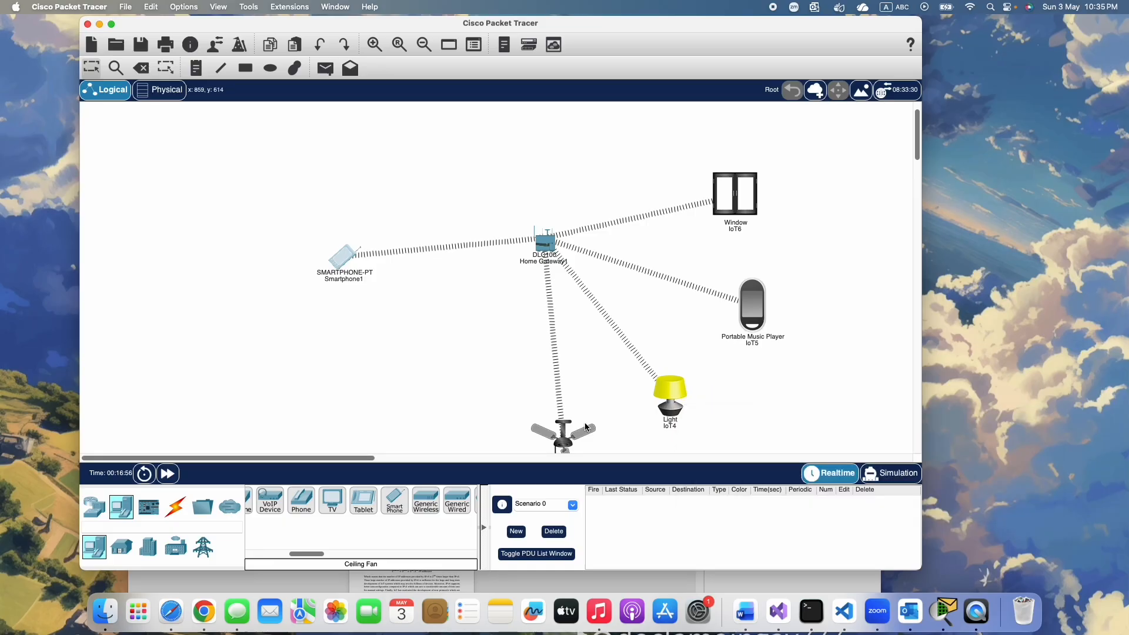
{"action": "mouse_move", "coordinate": [566, 447]}
{"action": "left_click_drag", "start_coordinate": [561, 439], "coordinate": [546, 393]}
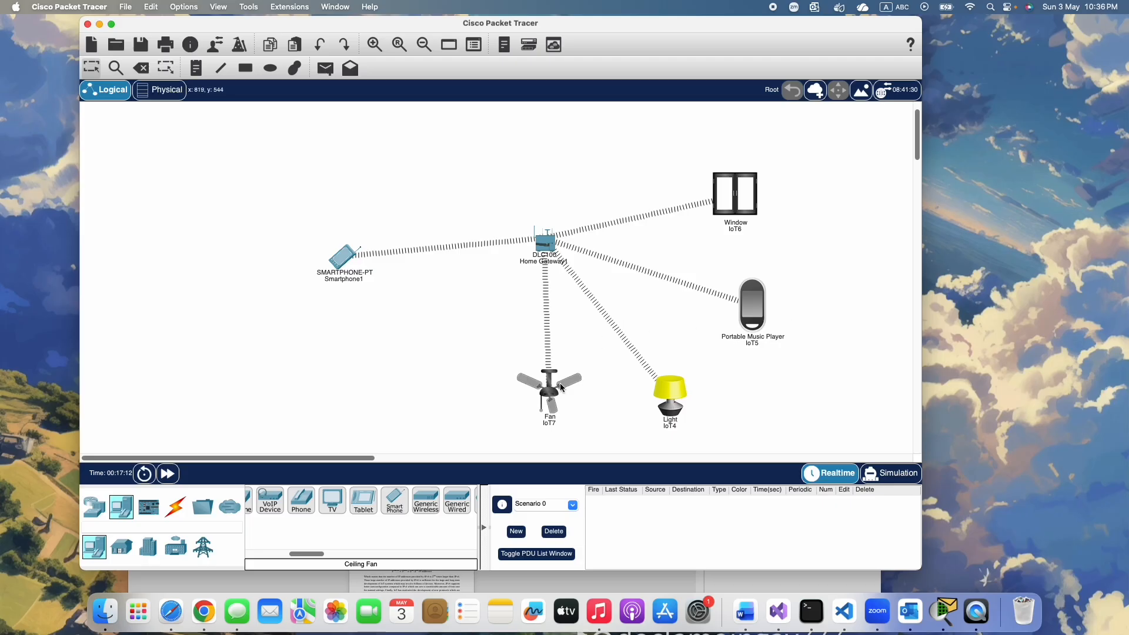
{"action": "left_click_drag", "start_coordinate": [549, 405], "coordinate": [532, 411]}
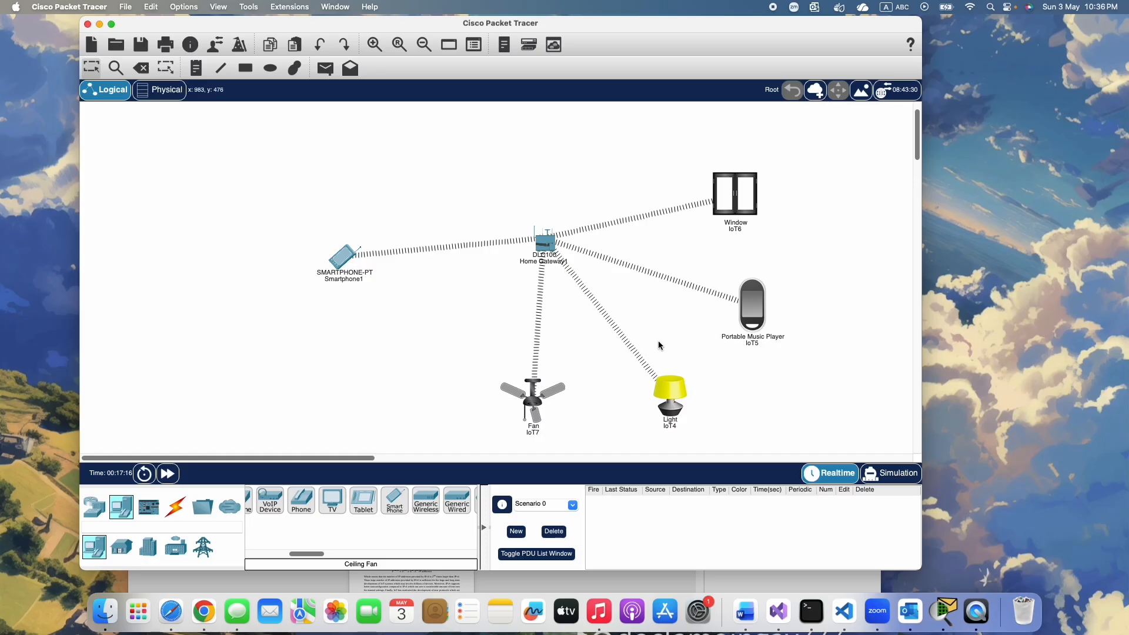
Set the Window device's IoT server to Home Gateway in its global settings and close its configuration
{"action": "left_click", "coordinate": [733, 200]}
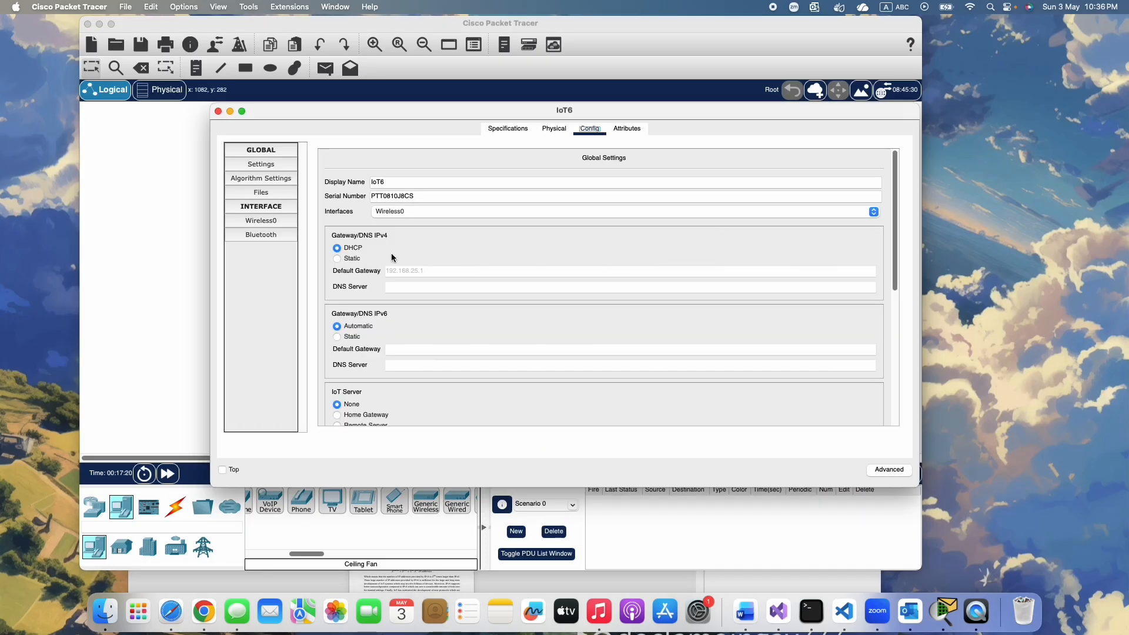
{"action": "left_click", "coordinate": [269, 166]}
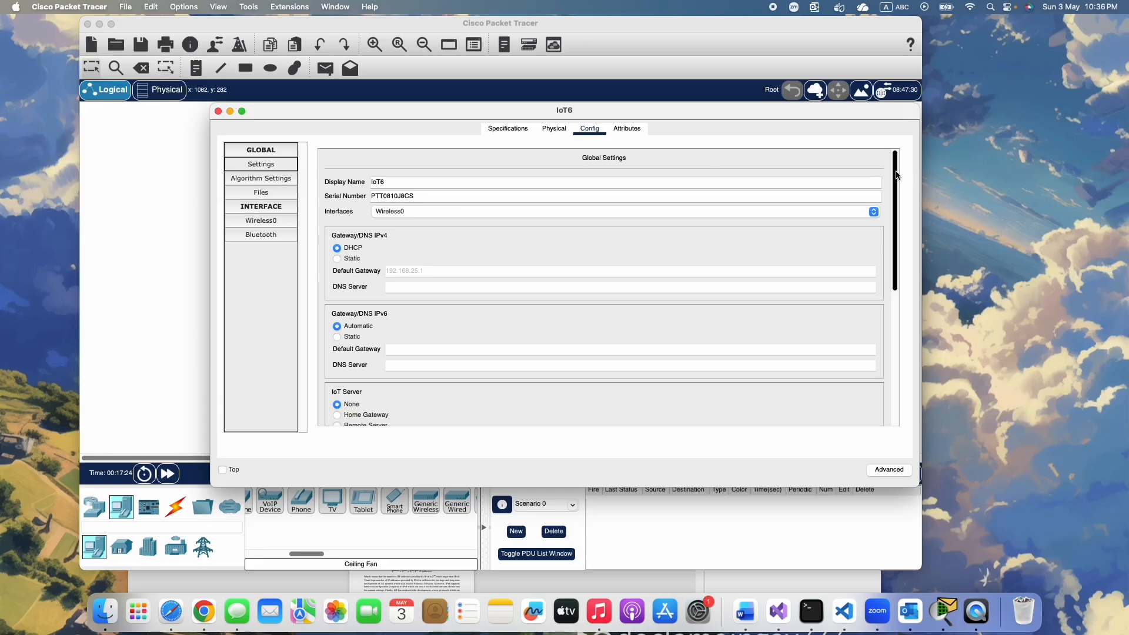
{"action": "left_click_drag", "start_coordinate": [896, 175], "coordinate": [895, 244]}
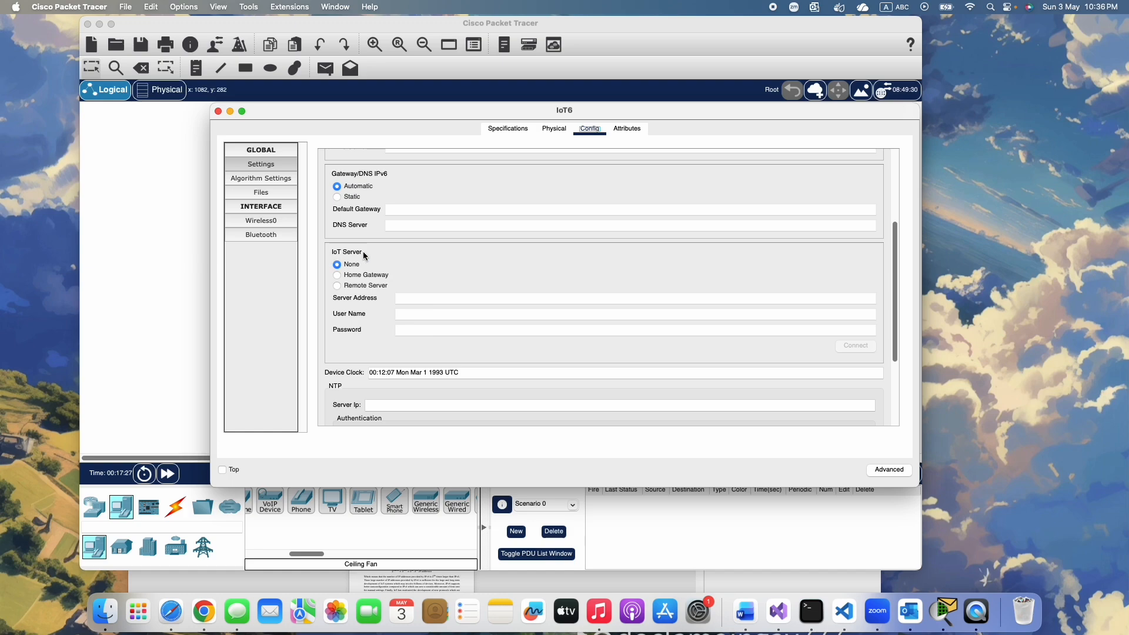
{"action": "left_click", "coordinate": [338, 276]}
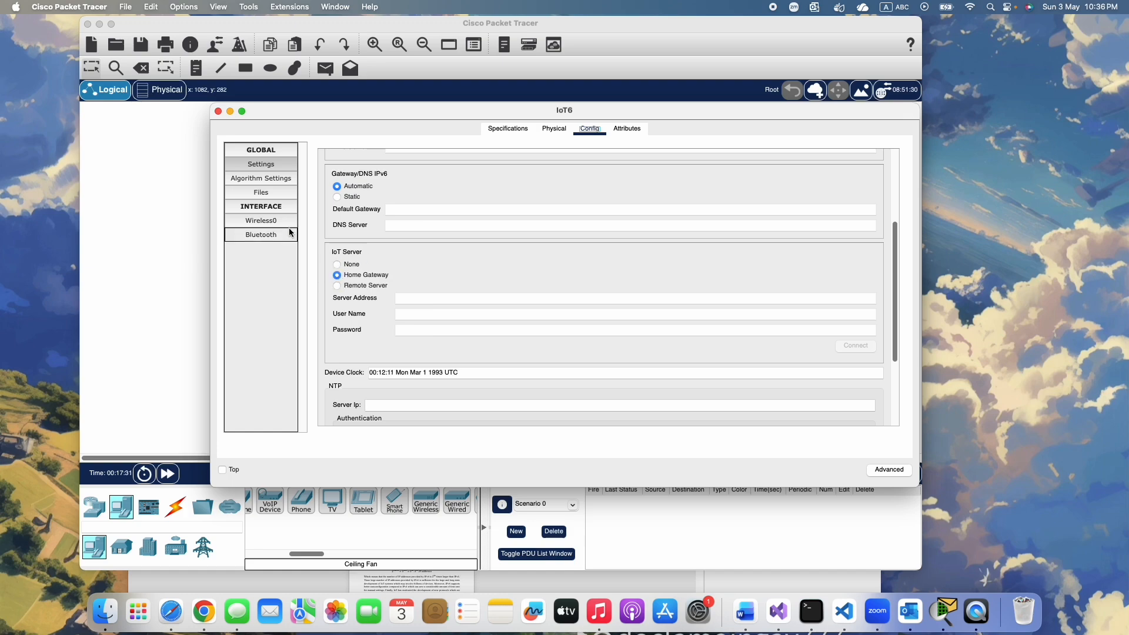
{"action": "left_click", "coordinate": [218, 112]}
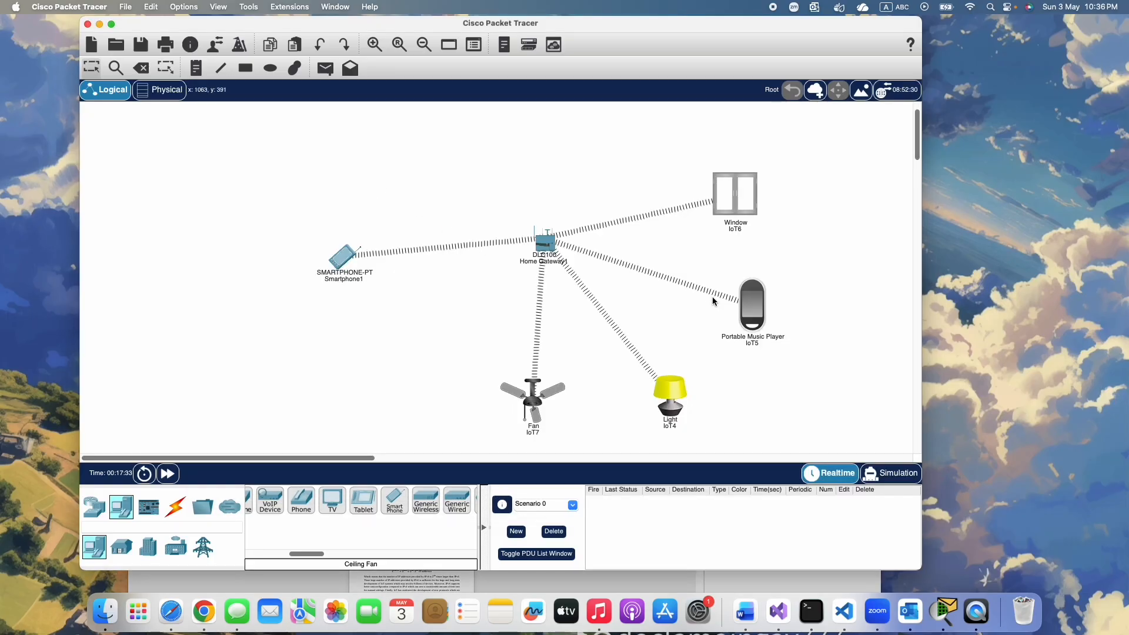
Set the Portable Music Player's IoT server to Home Gateway and close its configuration
{"action": "left_click", "coordinate": [759, 314]}
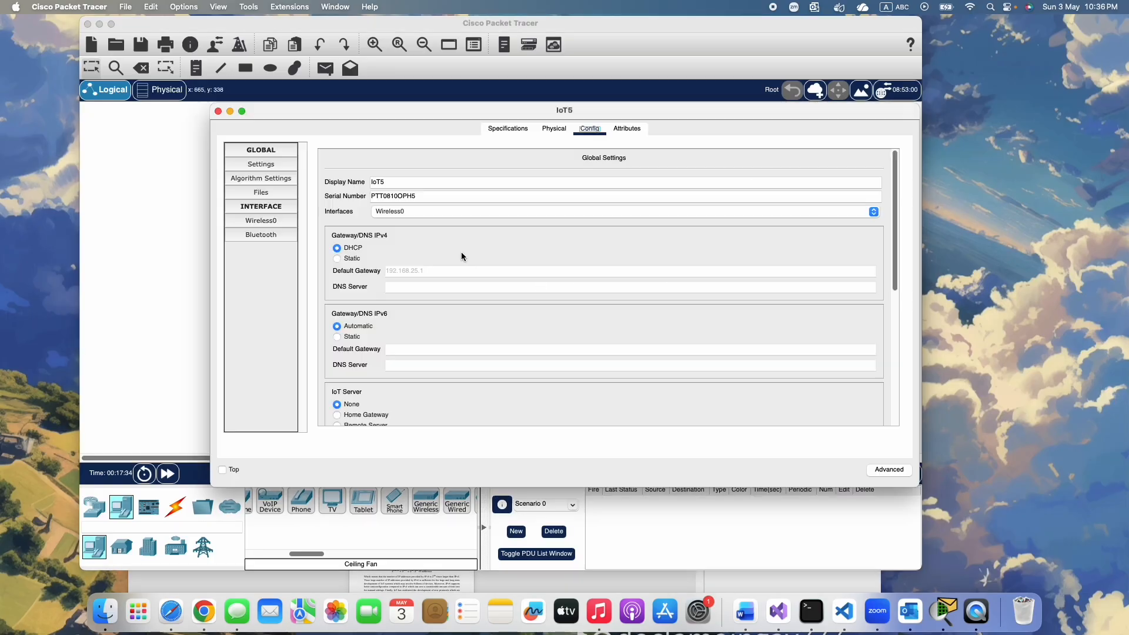
{"action": "left_click", "coordinate": [243, 167]}
{"action": "left_click", "coordinate": [253, 168]}
{"action": "scroll", "coordinate": [400, 323], "scroll_direction": "down", "scroll_amount": 5}
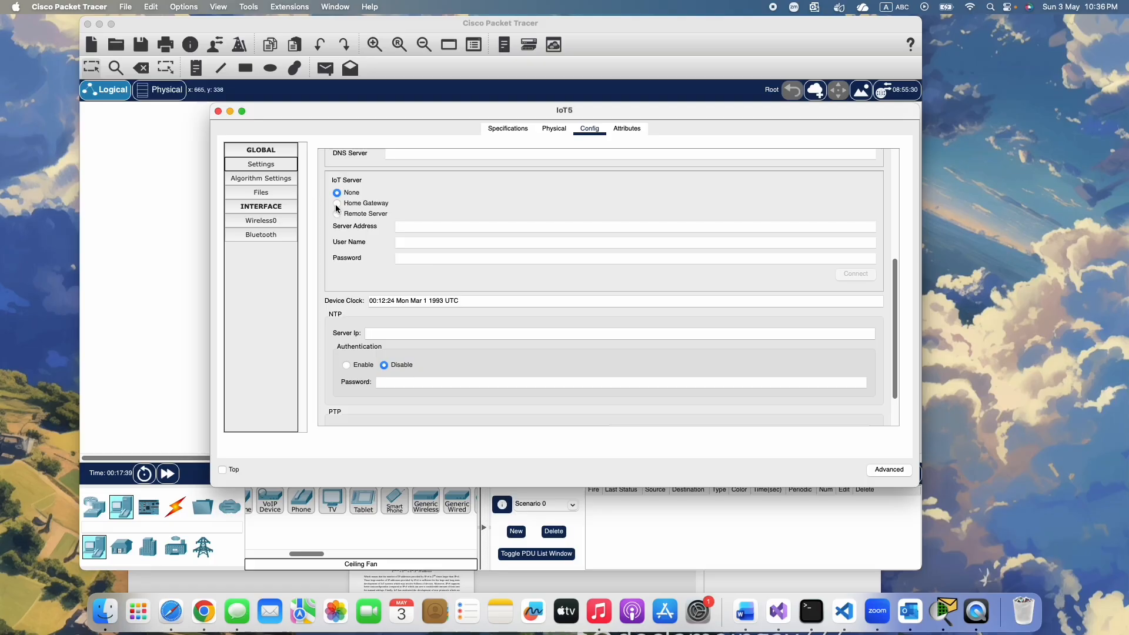
{"action": "left_click", "coordinate": [337, 203]}
{"action": "left_click", "coordinate": [218, 111]}
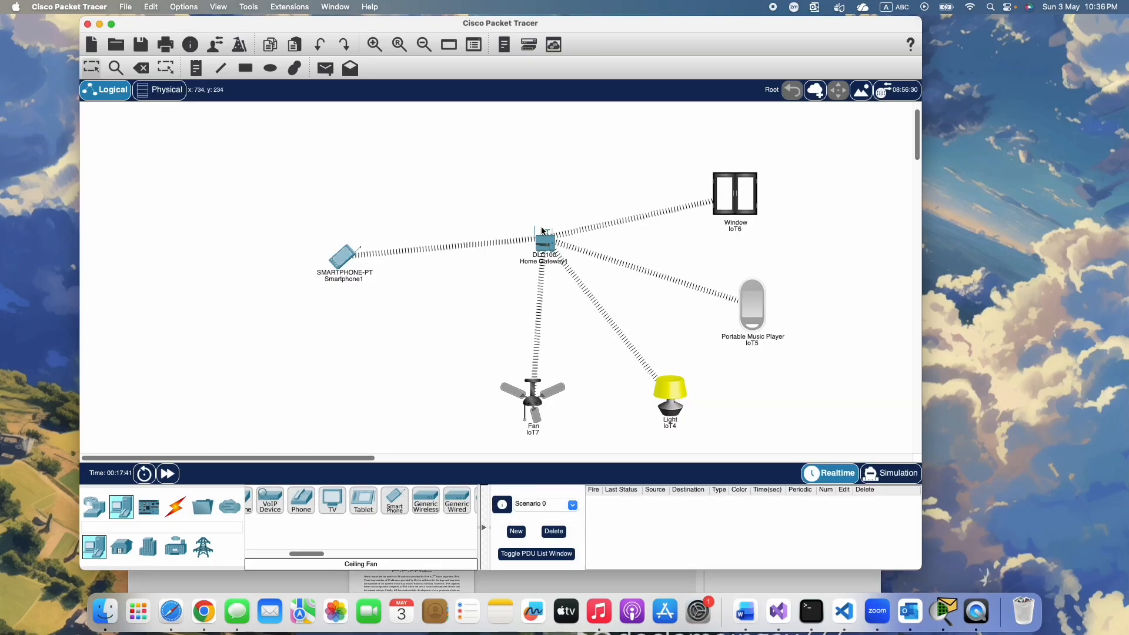
Set the Light's IoT server to Home Gateway and close its configuration
{"action": "left_click", "coordinate": [671, 391]}
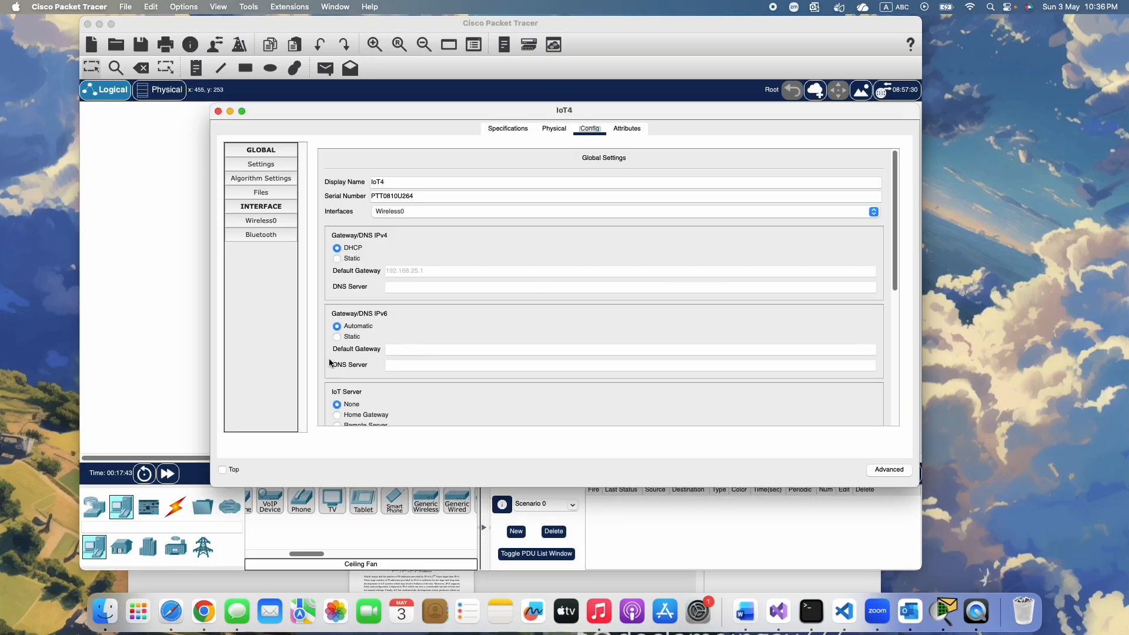
{"action": "scroll", "coordinate": [496, 375], "scroll_direction": "down", "scroll_amount": 3}
{"action": "left_click", "coordinate": [354, 312]}
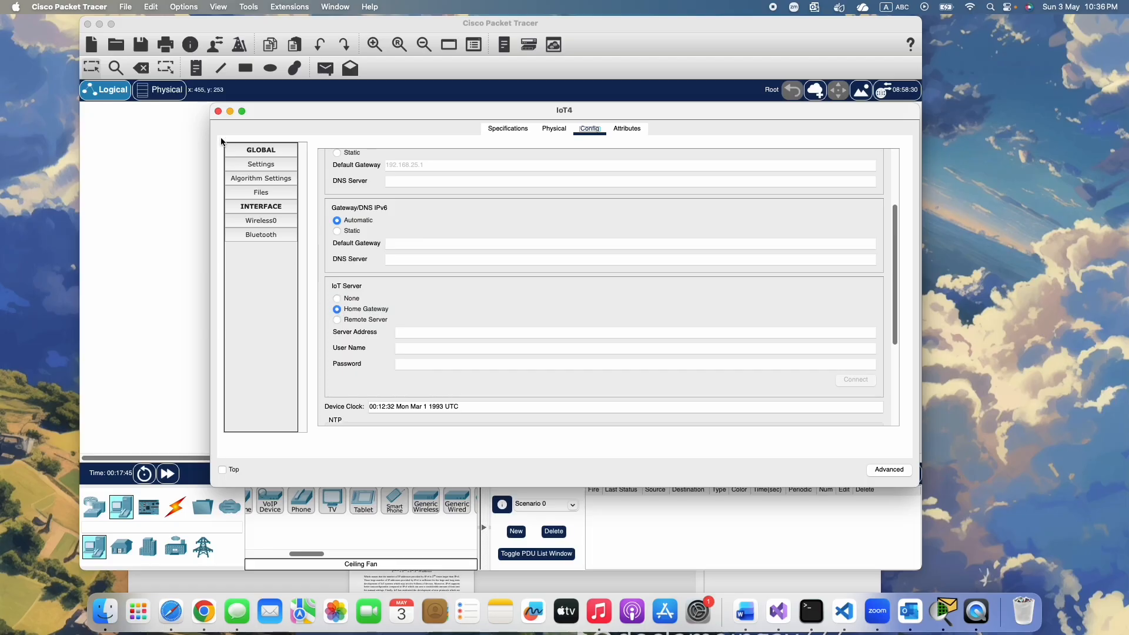
{"action": "left_click", "coordinate": [219, 112]}
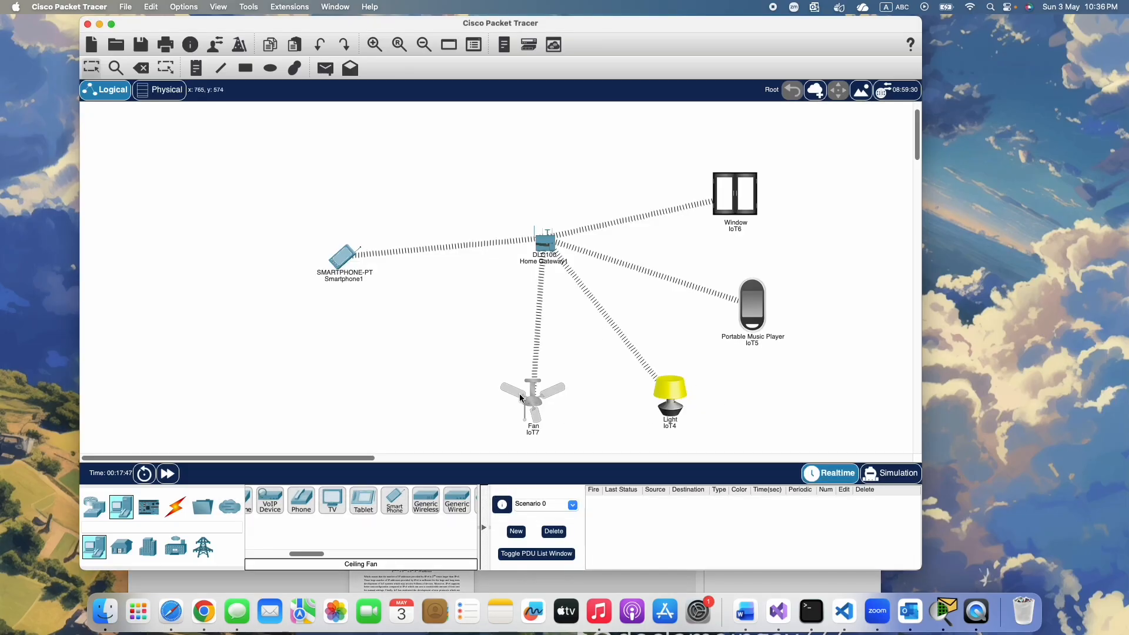
Set the Fan's IoT server to Home Gateway and close its configuration
{"action": "left_click", "coordinate": [349, 251]}
{"action": "scroll", "coordinate": [361, 354], "scroll_direction": "down", "scroll_amount": 3}
{"action": "left_click", "coordinate": [336, 309]}
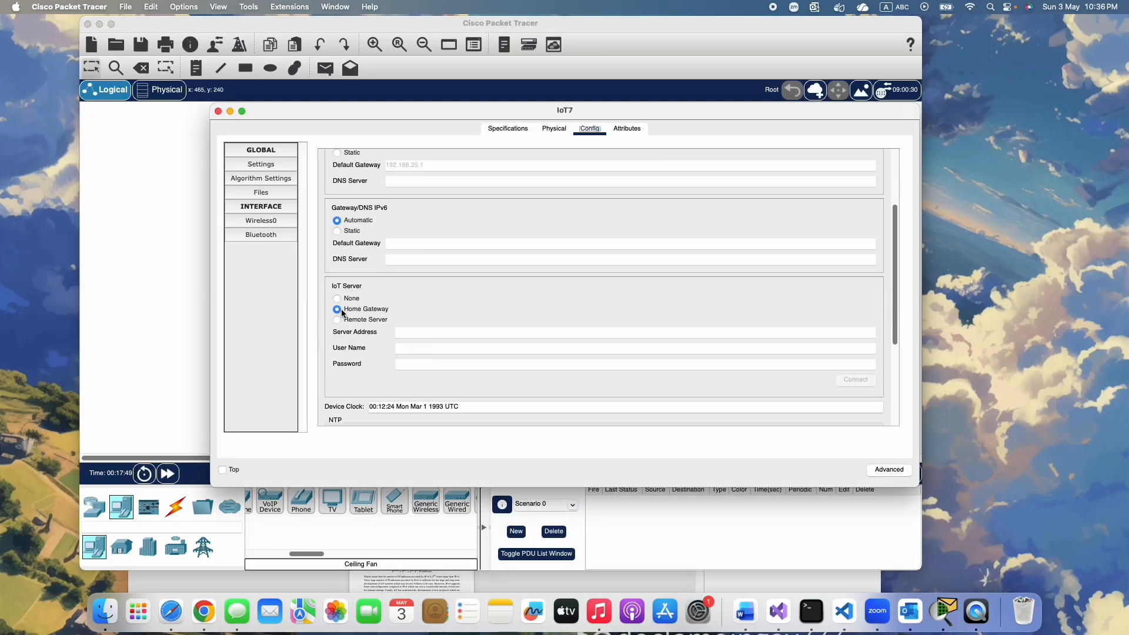
{"action": "left_click", "coordinate": [219, 112]}
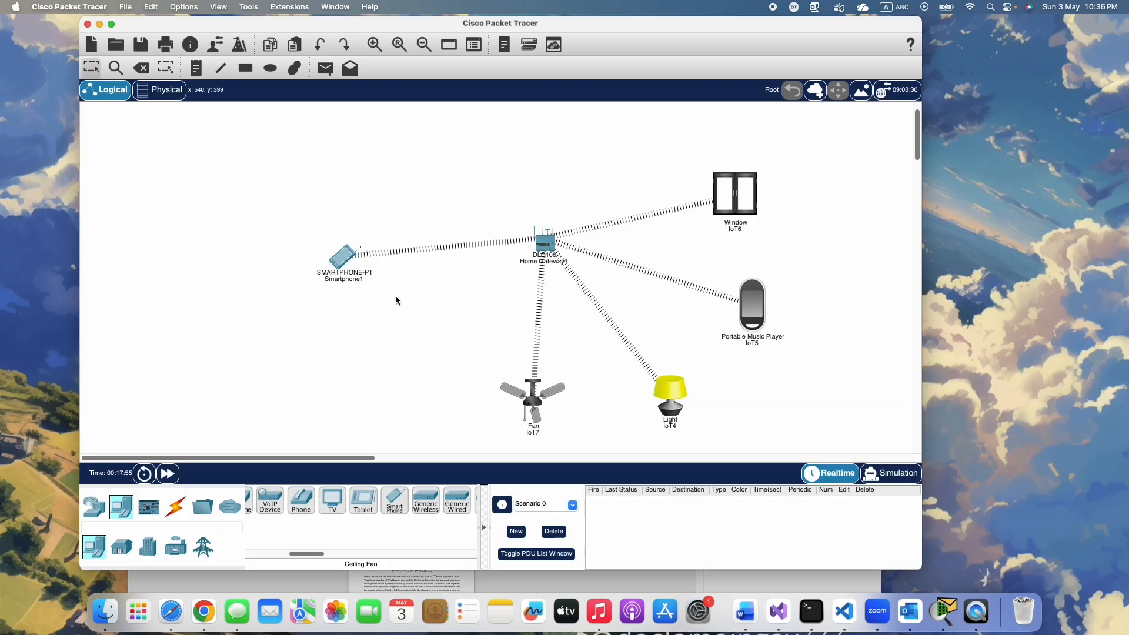
Reopen the smartphone's Web Browser in a smaller window that leaves the IoT devices visible, and load 192.168.25.1
{"action": "left_click", "coordinate": [343, 257]}
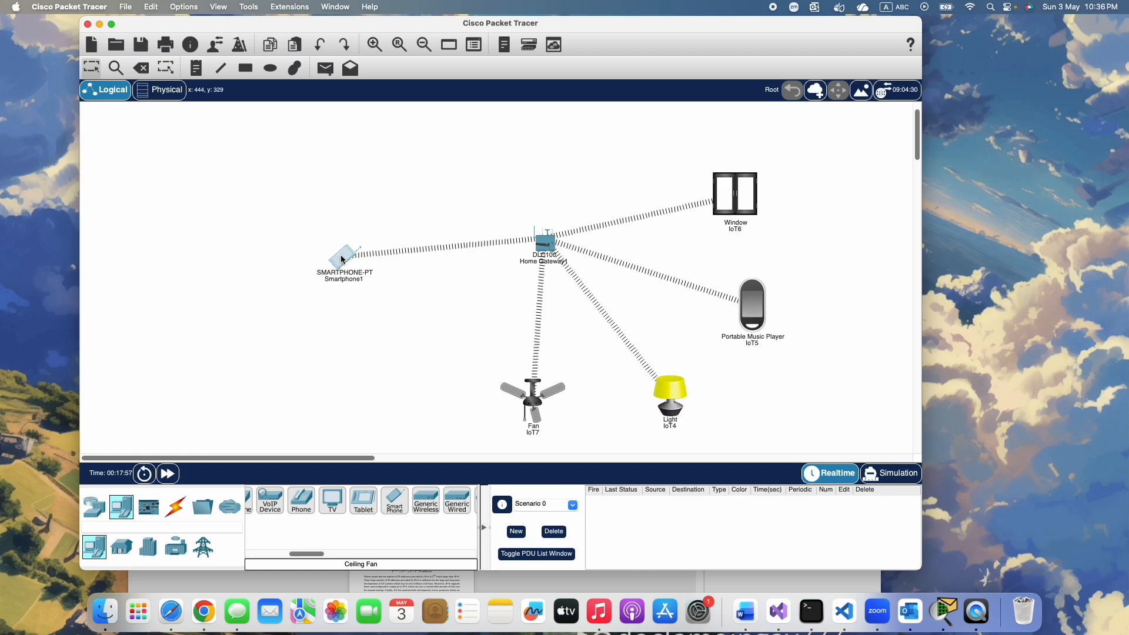
{"action": "left_click_drag", "start_coordinate": [506, 111], "coordinate": [429, 117]}
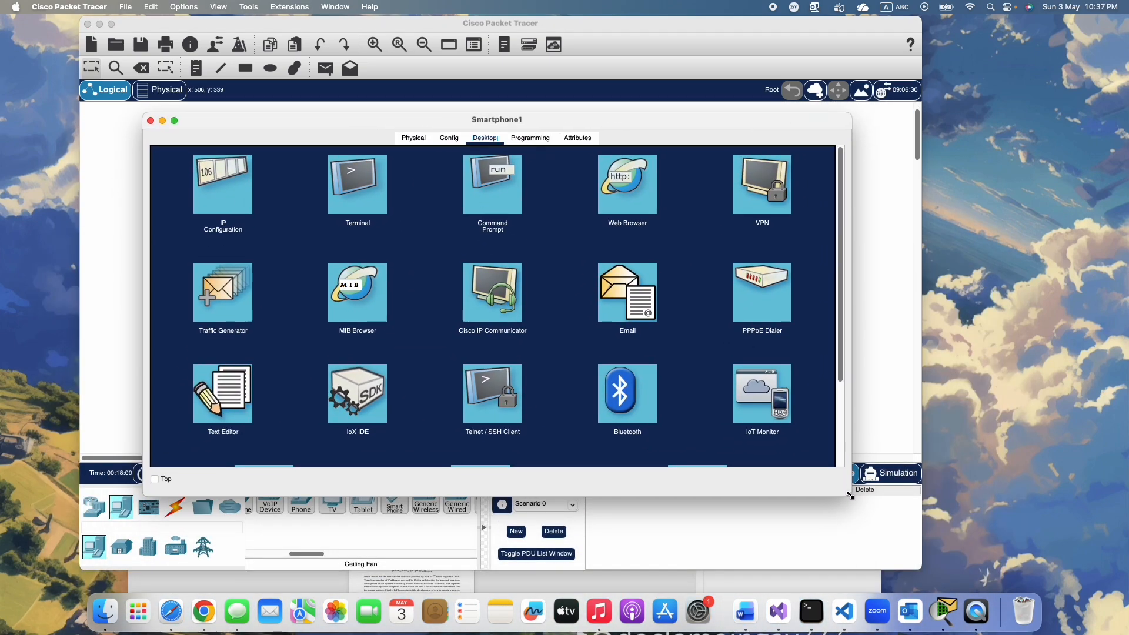
{"action": "left_click_drag", "start_coordinate": [850, 497], "coordinate": [513, 433]}
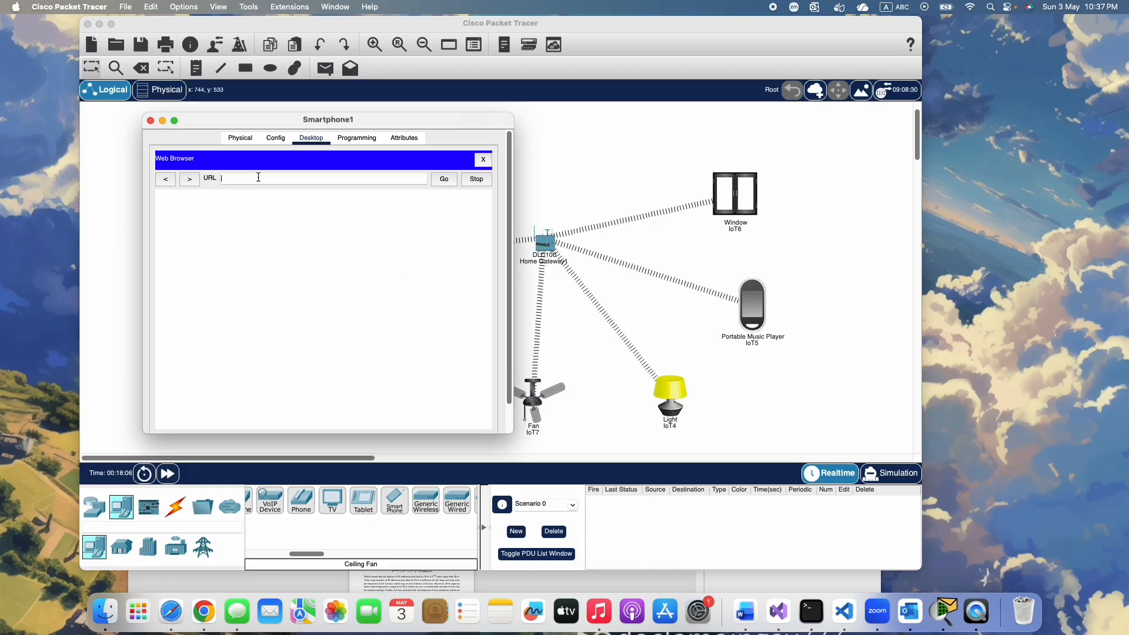
{"action": "type", "text": "192.168.25.1"}
{"action": "left_click", "coordinate": [444, 181]}
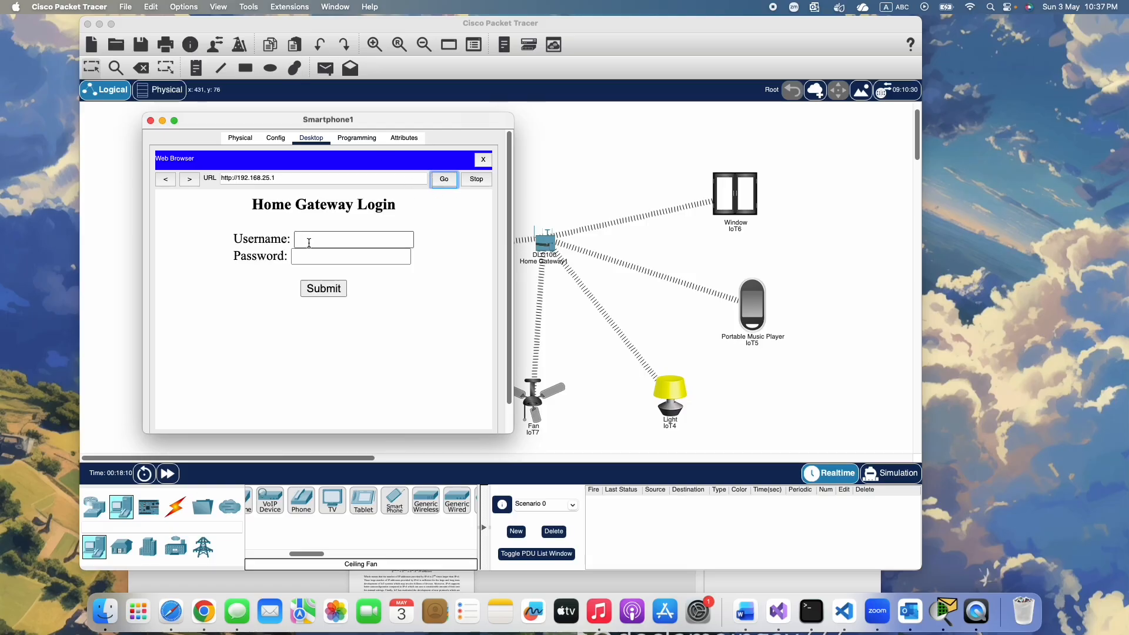
Sign in again on the Home Gateway Login page with the username admin and the account password
{"action": "left_click", "coordinate": [307, 240]}
{"action": "type", "text": "admin"}
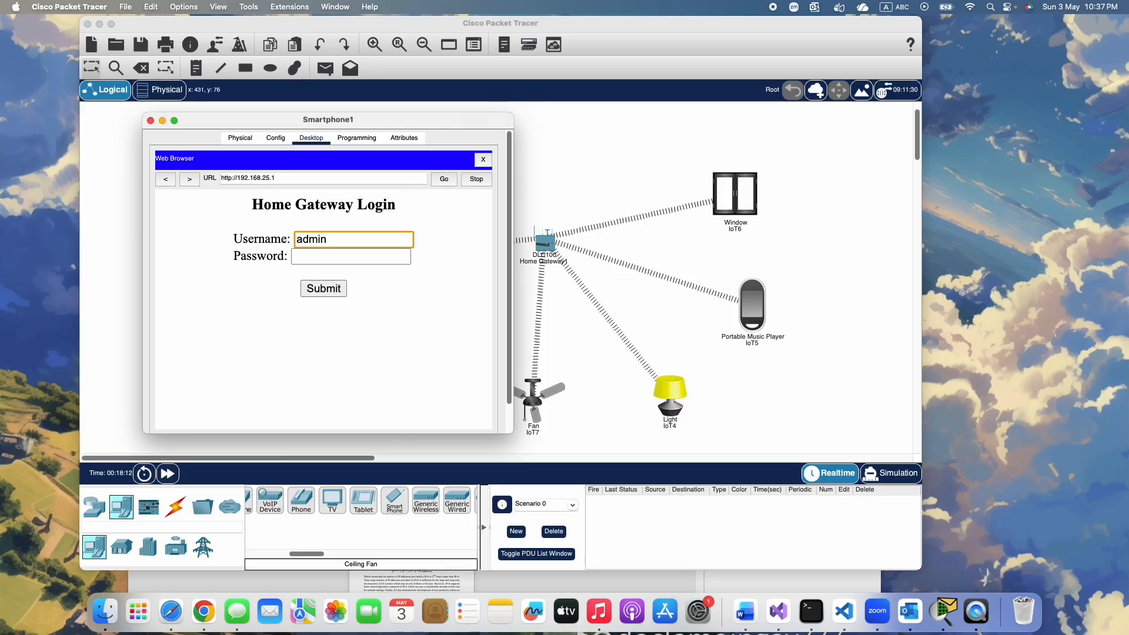
{"action": "left_click", "coordinate": [308, 257]}
{"action": "type", "text": "ad"}
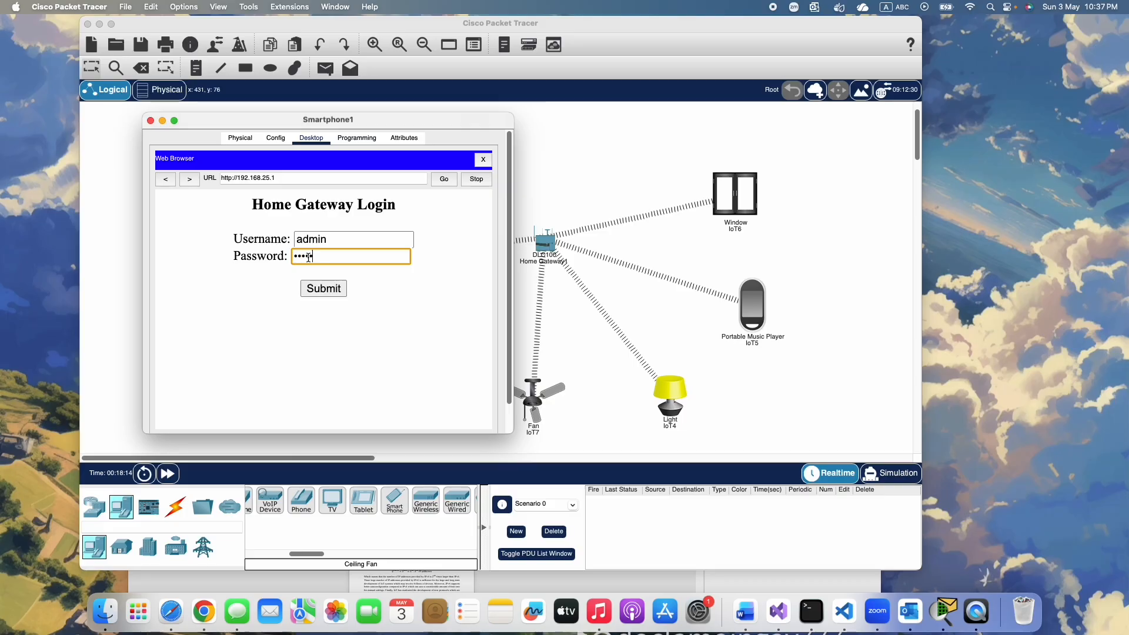
{"action": "left_click", "coordinate": [324, 288]}
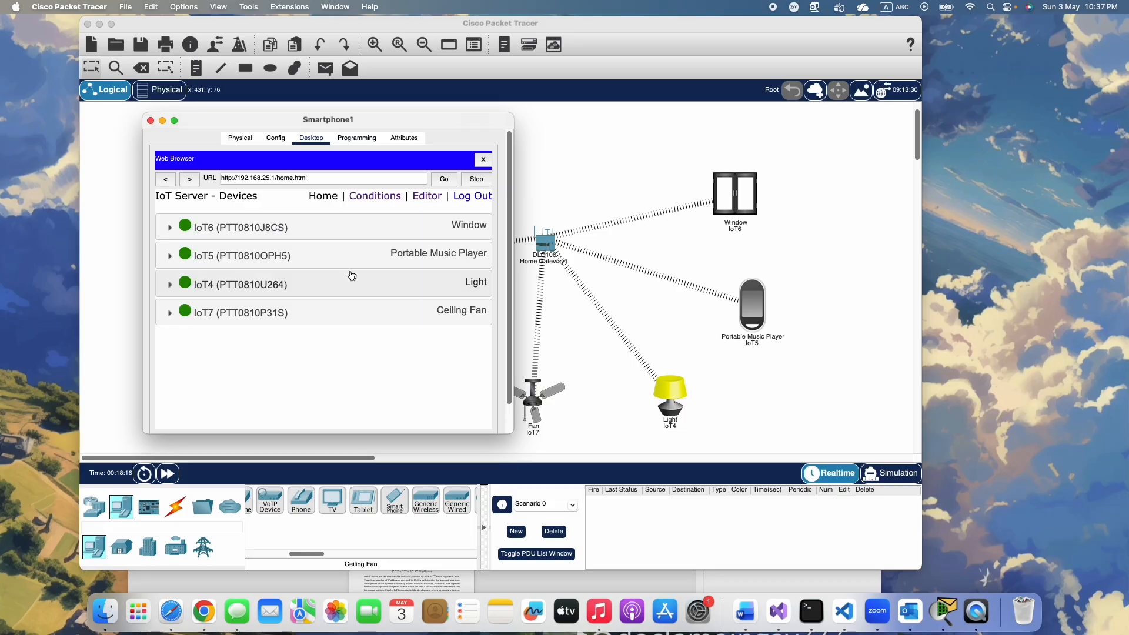
Enlarge and reposition the smartphone window, expand the IoT6 Window entry in the device list and switch the Window on
{"action": "left_click_drag", "start_coordinate": [512, 433], "coordinate": [553, 447]}
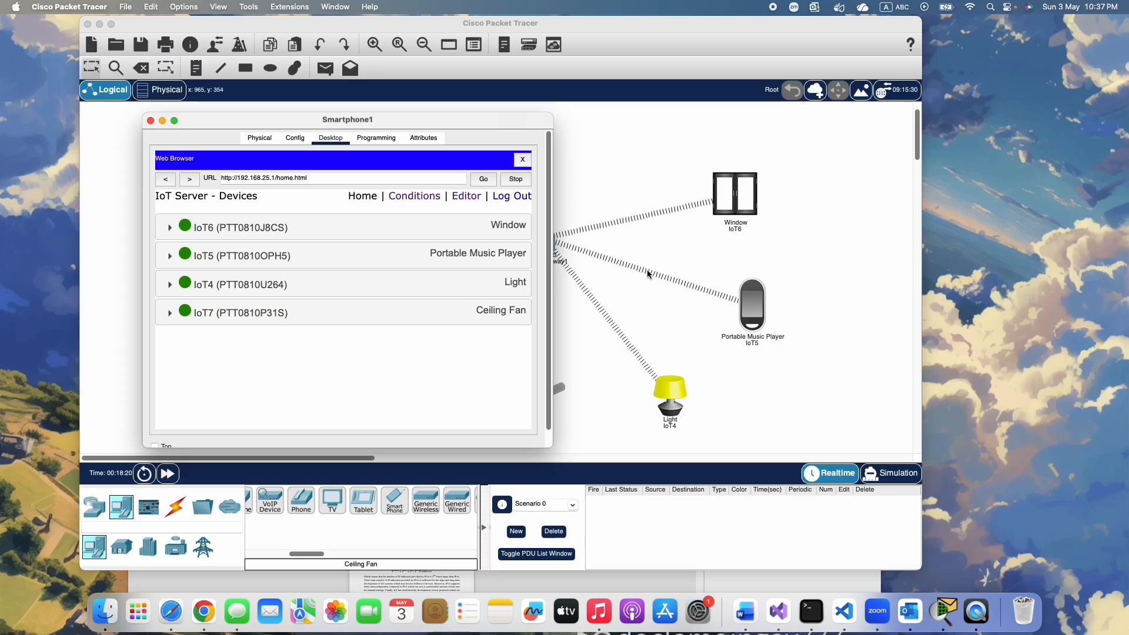
{"action": "left_click_drag", "start_coordinate": [225, 120], "coordinate": [172, 123]}
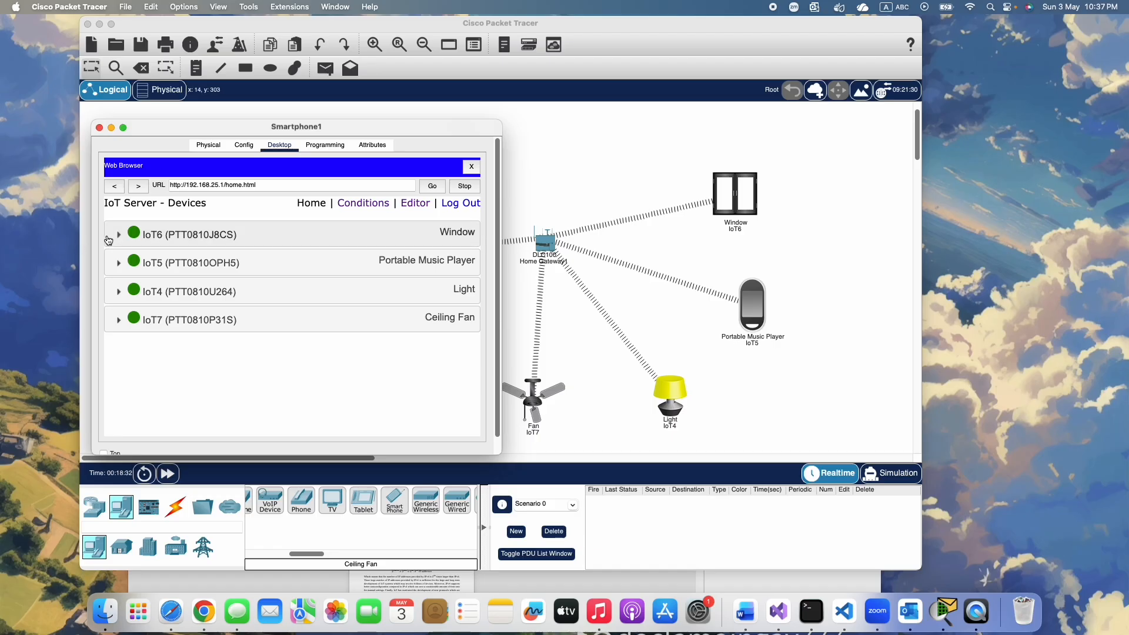
{"action": "left_click", "coordinate": [118, 237]}
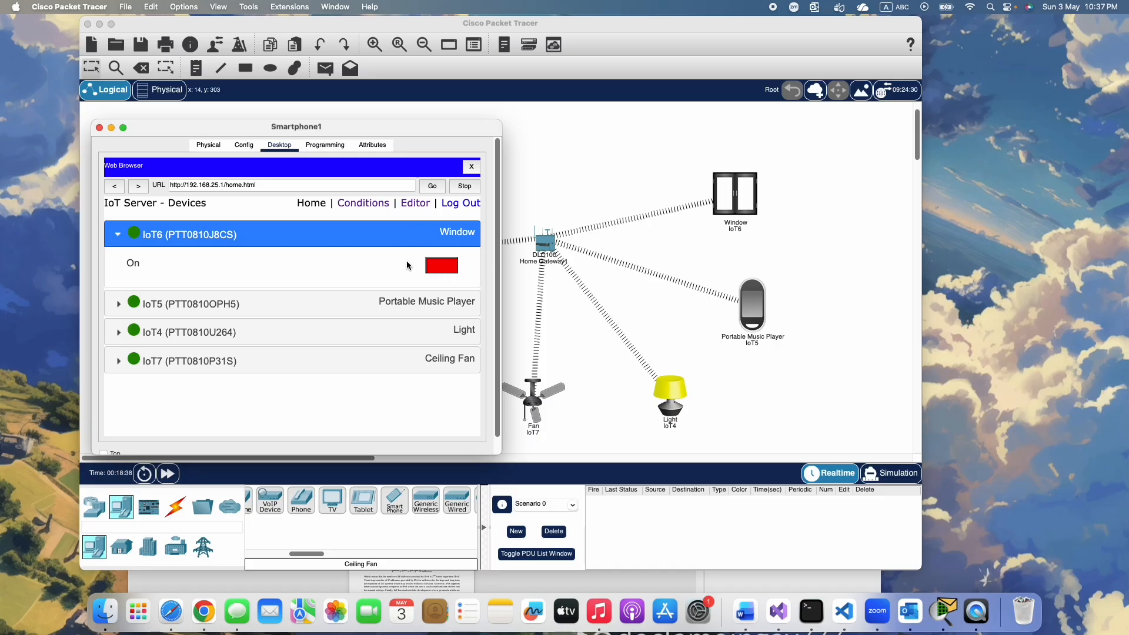
{"action": "left_click", "coordinate": [442, 266]}
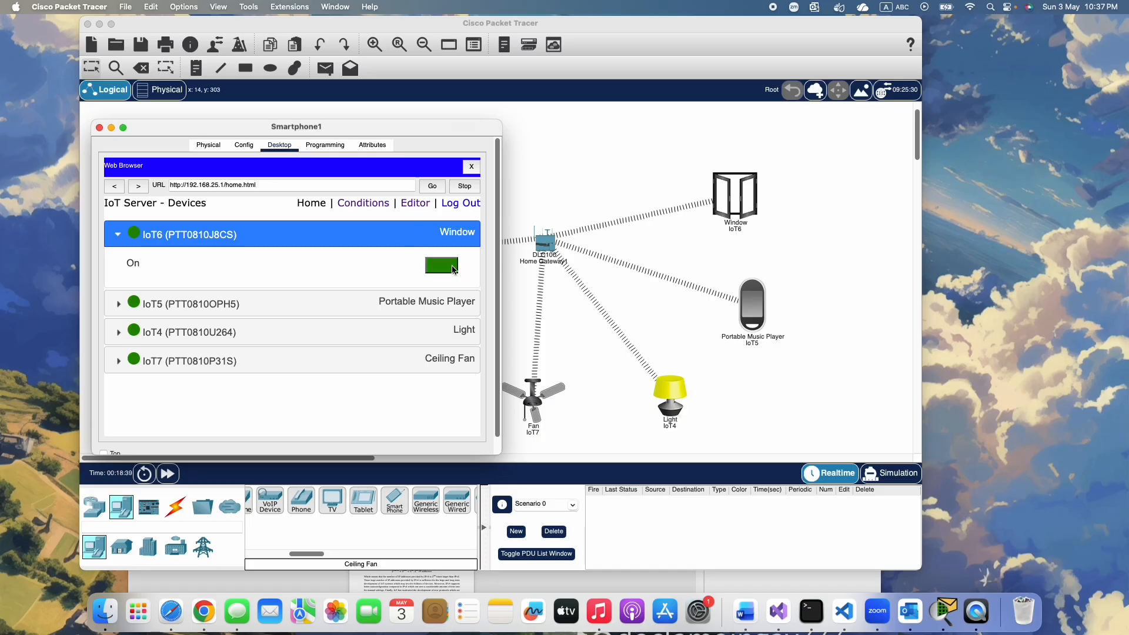
Test the Window by switching it off and on twice, keeping the smartphone window clear of the IoT devices
{"action": "left_click_drag", "start_coordinate": [362, 126], "coordinate": [236, 123]}
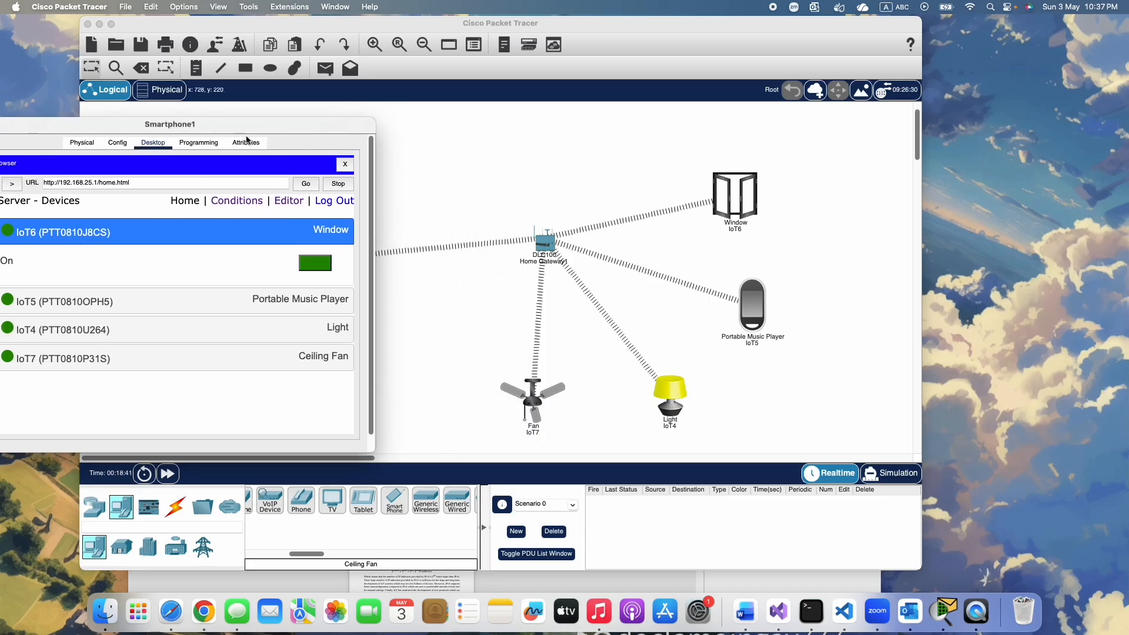
{"action": "left_click", "coordinate": [321, 270]}
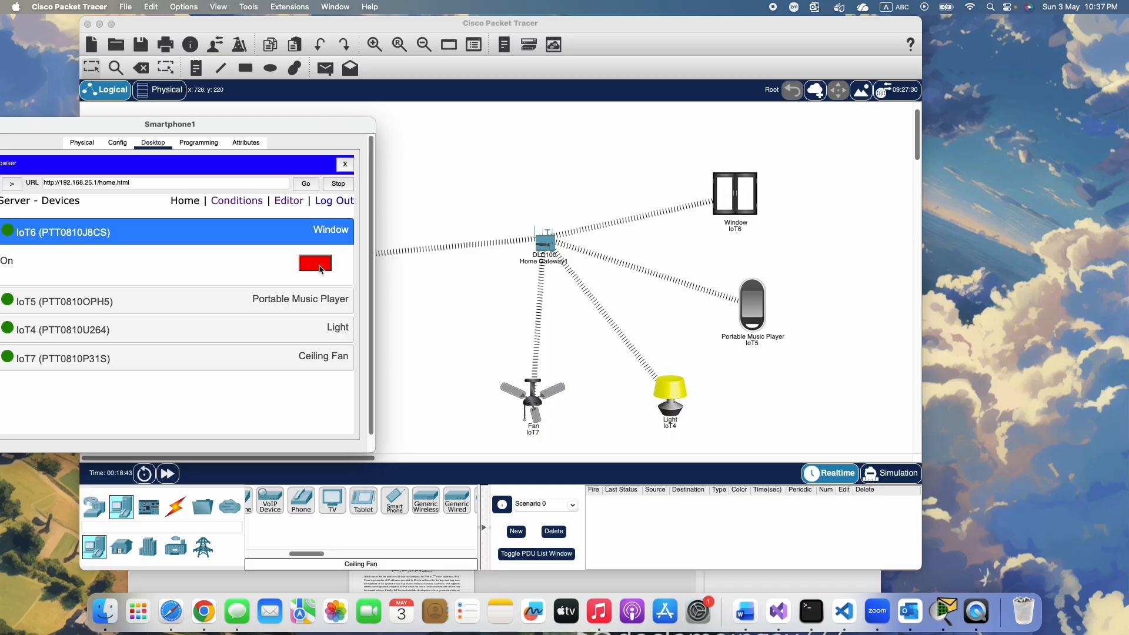
{"action": "left_click", "coordinate": [321, 270]}
{"action": "left_click", "coordinate": [321, 270]}
{"action": "left_click", "coordinate": [321, 270]}
{"action": "left_click_drag", "start_coordinate": [278, 124], "coordinate": [359, 87]}
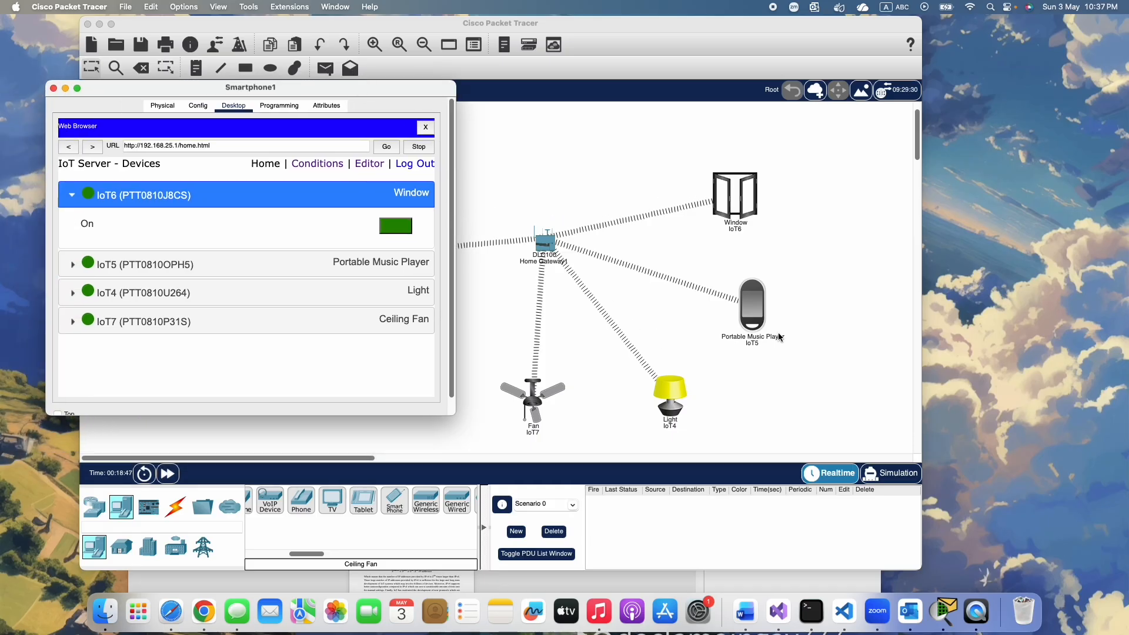
Expand the Portable Music Player entry and read the specifications of that device in the workspace
{"action": "left_click", "coordinate": [112, 265]}
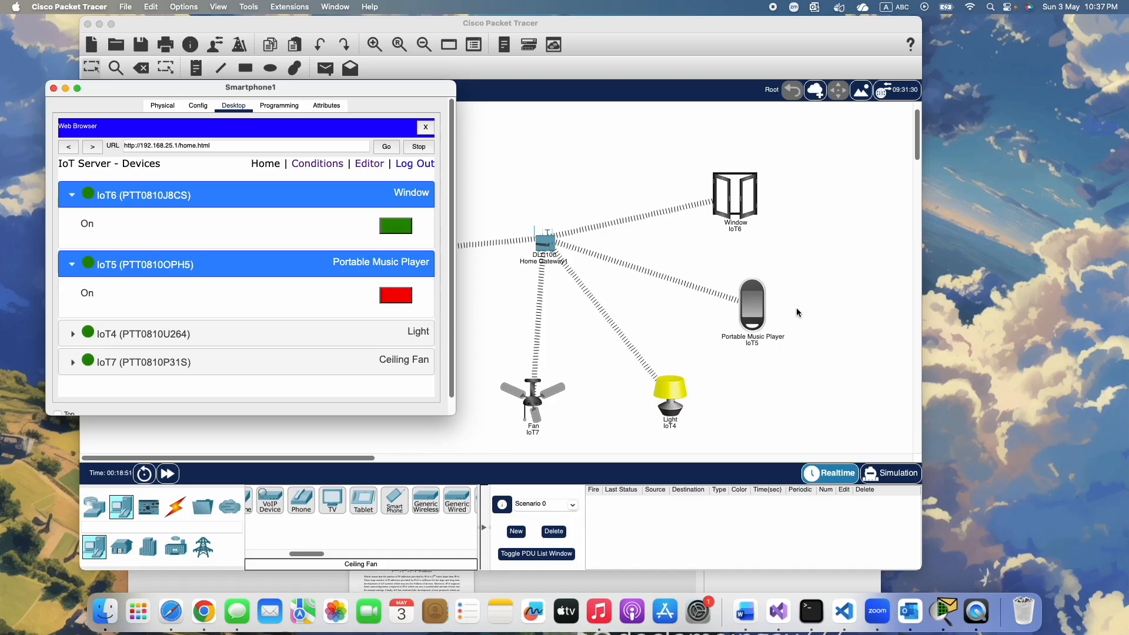
{"action": "left_click", "coordinate": [748, 311]}
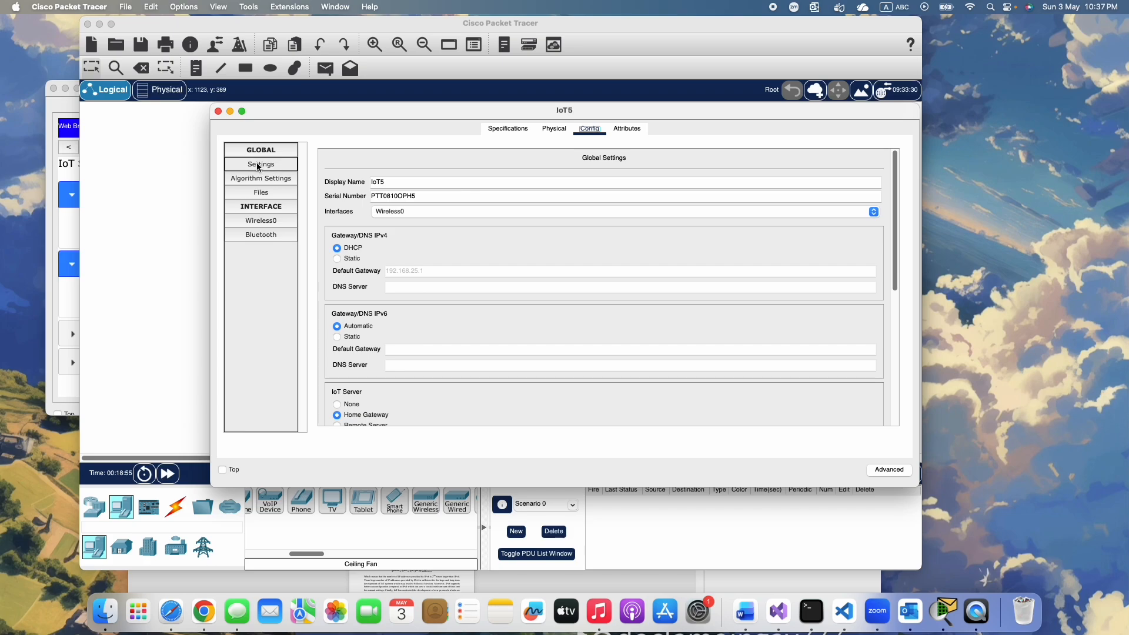
{"action": "left_click", "coordinate": [508, 129]}
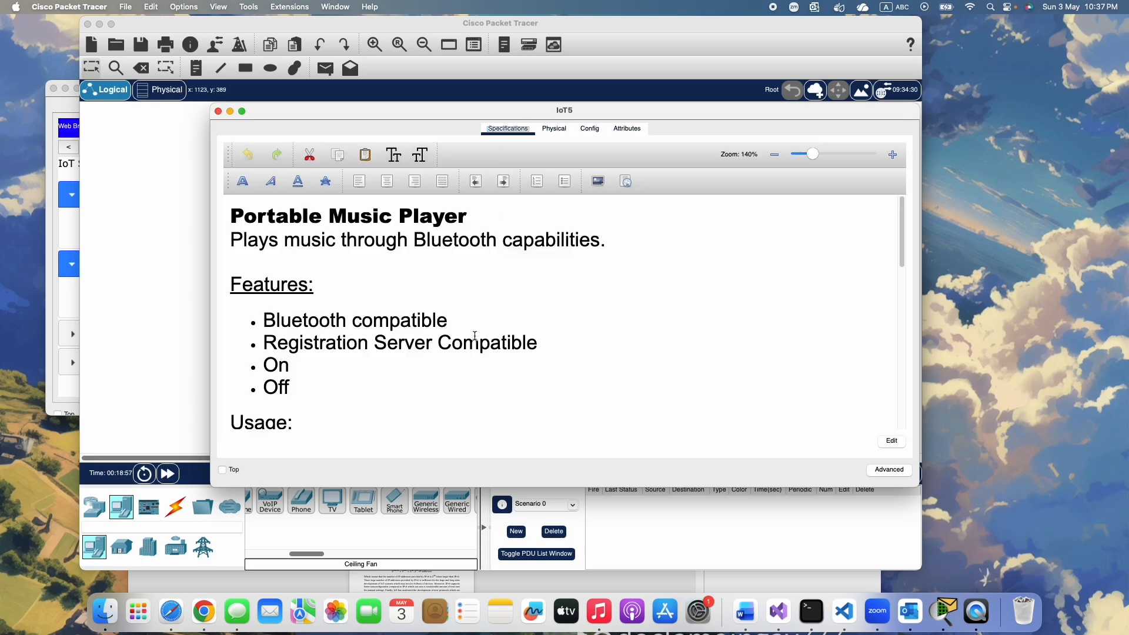
{"action": "scroll", "coordinate": [475, 335], "scroll_direction": "down", "scroll_amount": 15}
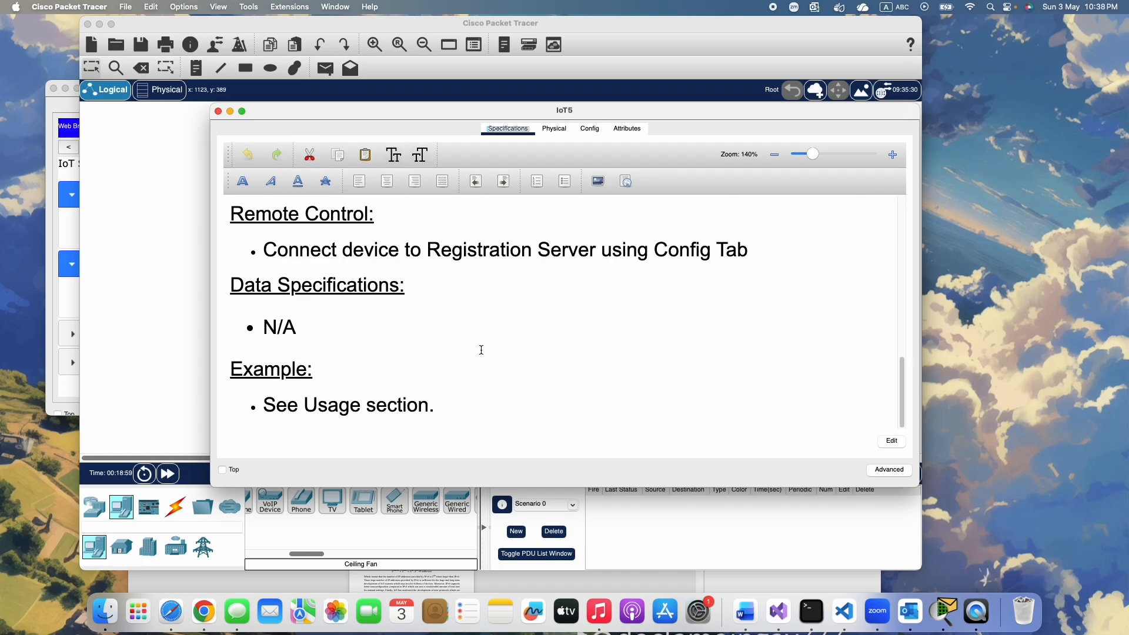
{"action": "scroll", "coordinate": [480, 350], "scroll_direction": "up", "scroll_amount": 15}
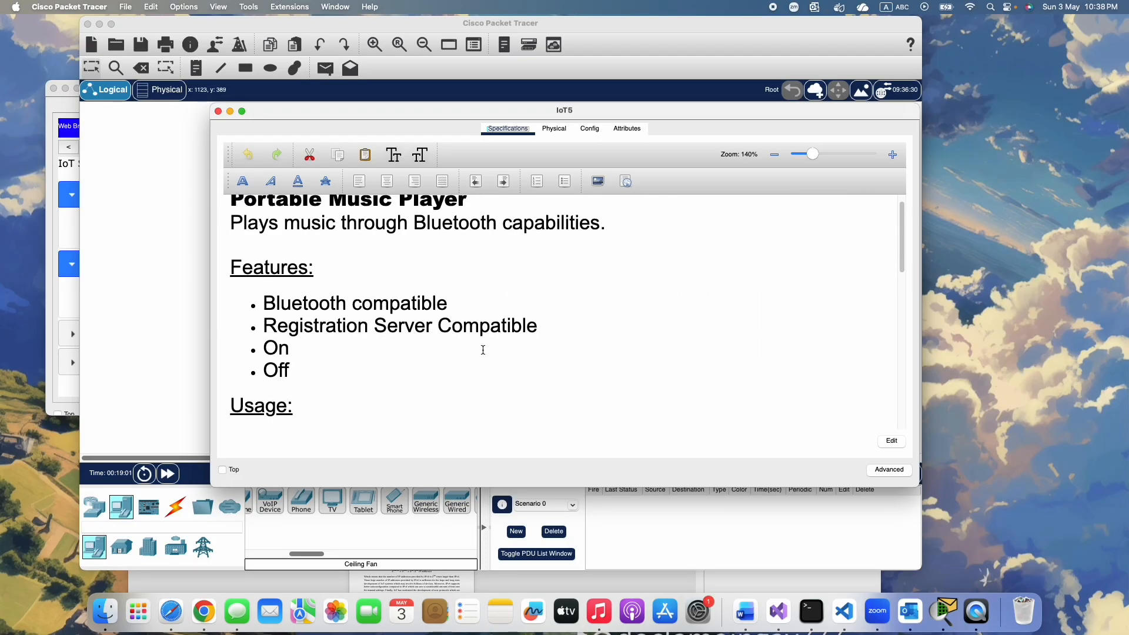
{"action": "left_click", "coordinate": [218, 111]}
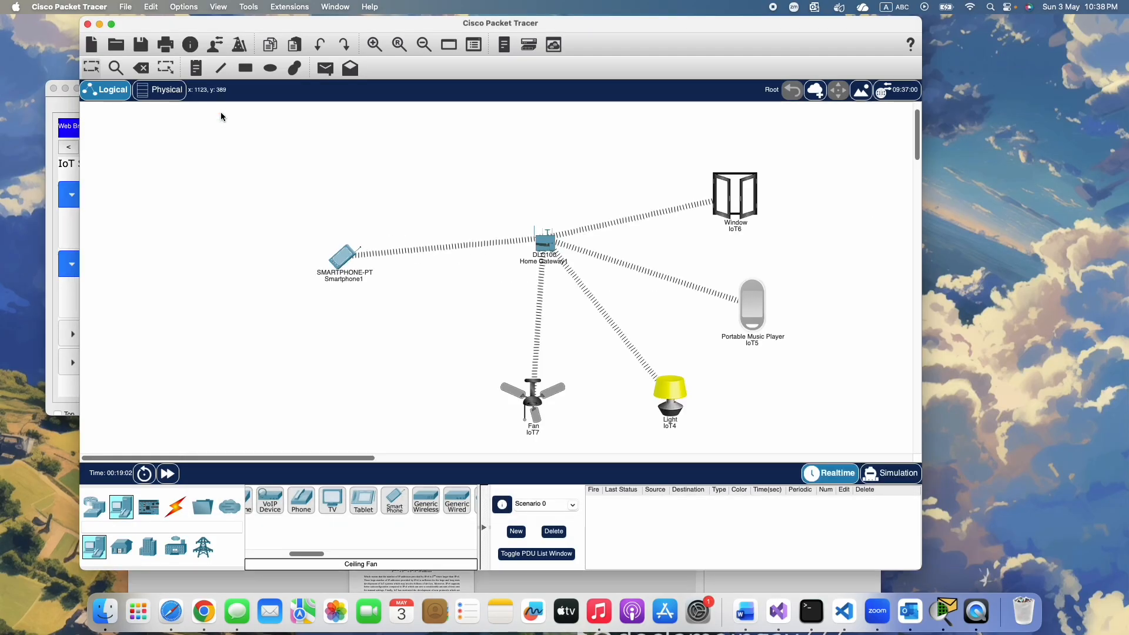
Return to the smartphone's browser, switch on the Portable Music Player and expand the Light entry to show its Status options
{"action": "left_click", "coordinate": [341, 264]}
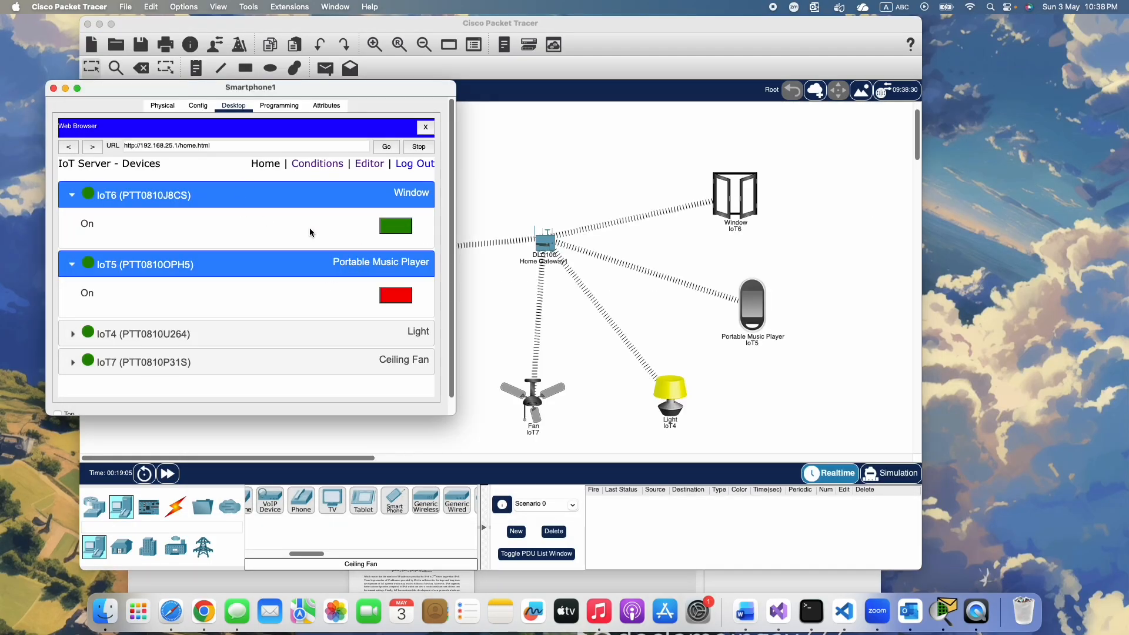
{"action": "left_click", "coordinate": [398, 301]}
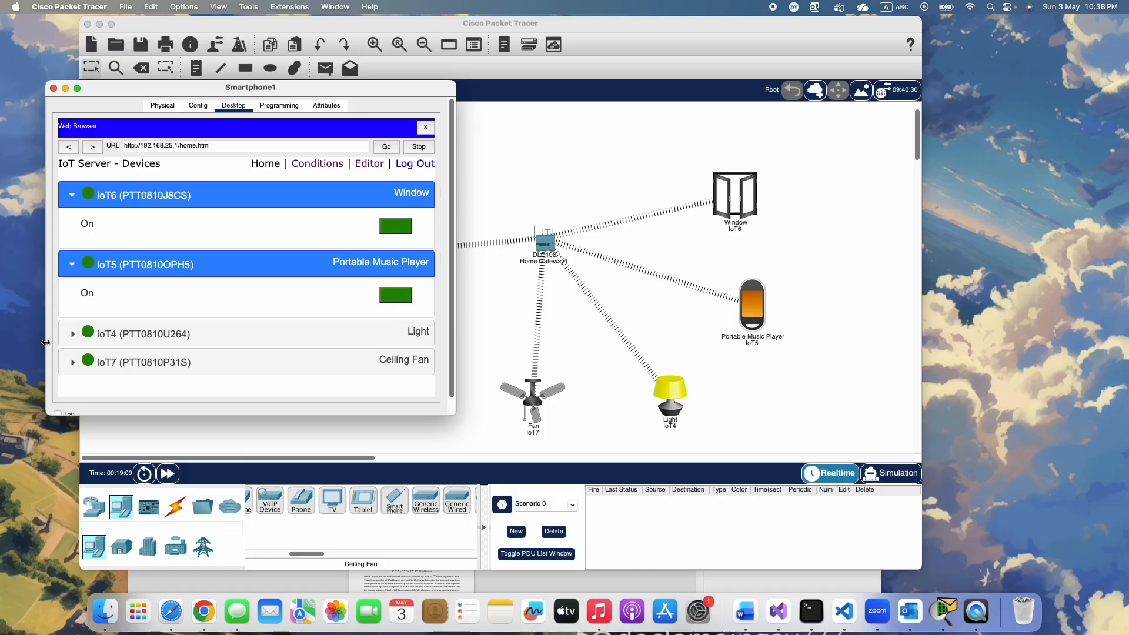
{"action": "left_click", "coordinate": [72, 333]}
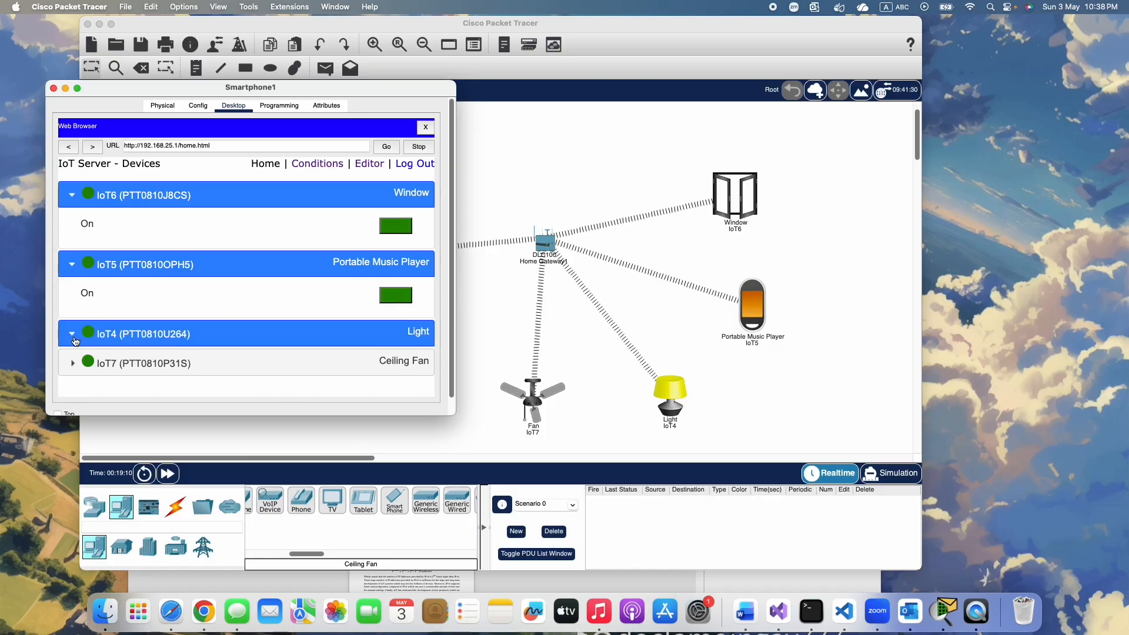
{"action": "scroll", "coordinate": [283, 347], "scroll_direction": "down", "scroll_amount": 2}
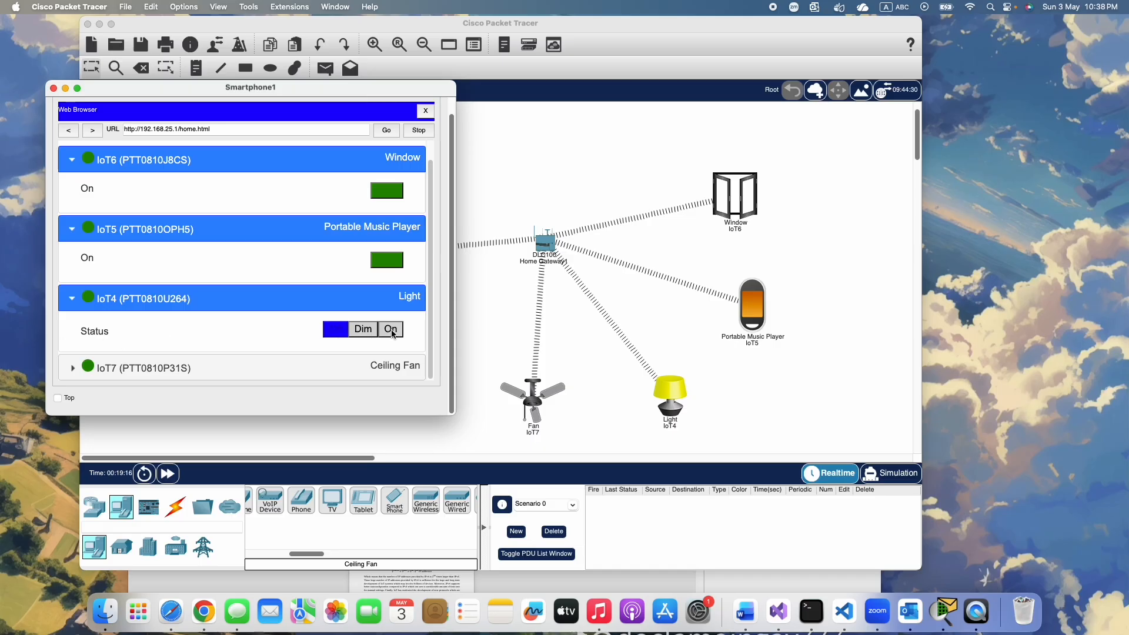
Examine the Light's specifications for its state codes and check the state property among its attributes
{"action": "left_click", "coordinate": [572, 345]}
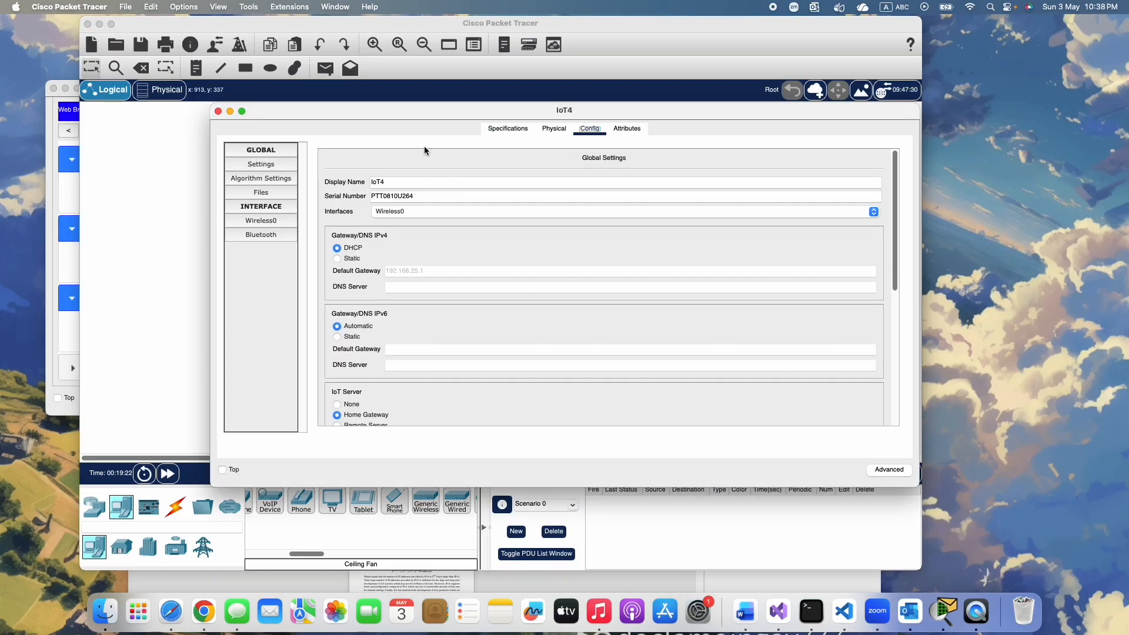
{"action": "left_click", "coordinate": [625, 134]}
{"action": "left_click", "coordinate": [509, 127]}
{"action": "scroll", "coordinate": [469, 368], "scroll_direction": "down", "scroll_amount": 10}
{"action": "scroll", "coordinate": [469, 369], "scroll_direction": "up", "scroll_amount": 1}
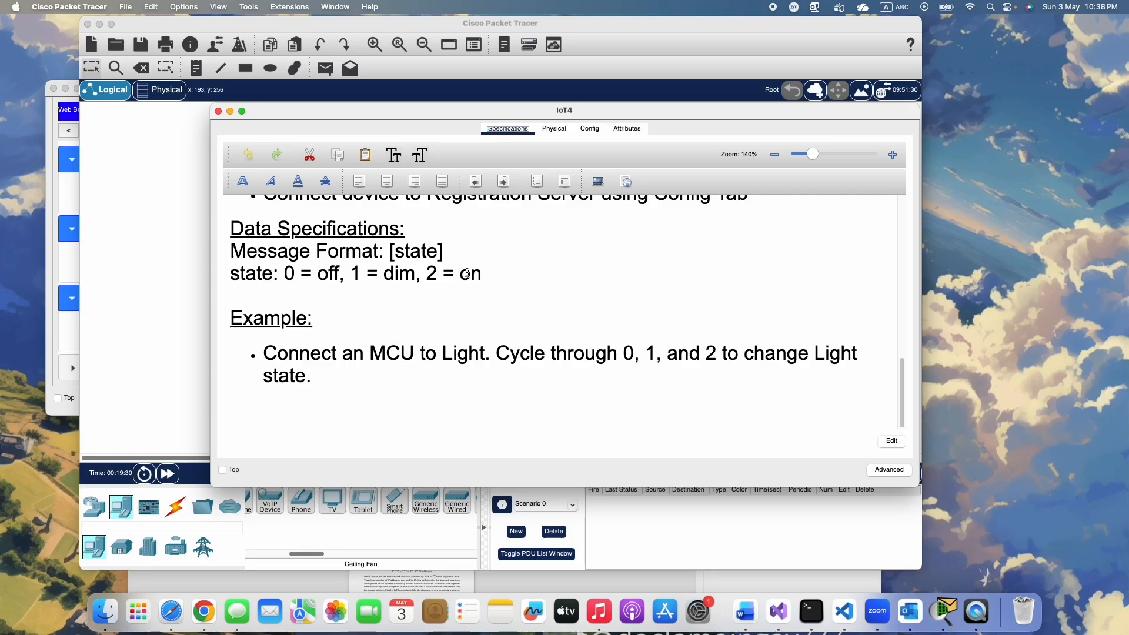
{"action": "left_click", "coordinate": [625, 131]}
{"action": "left_click", "coordinate": [476, 370]}
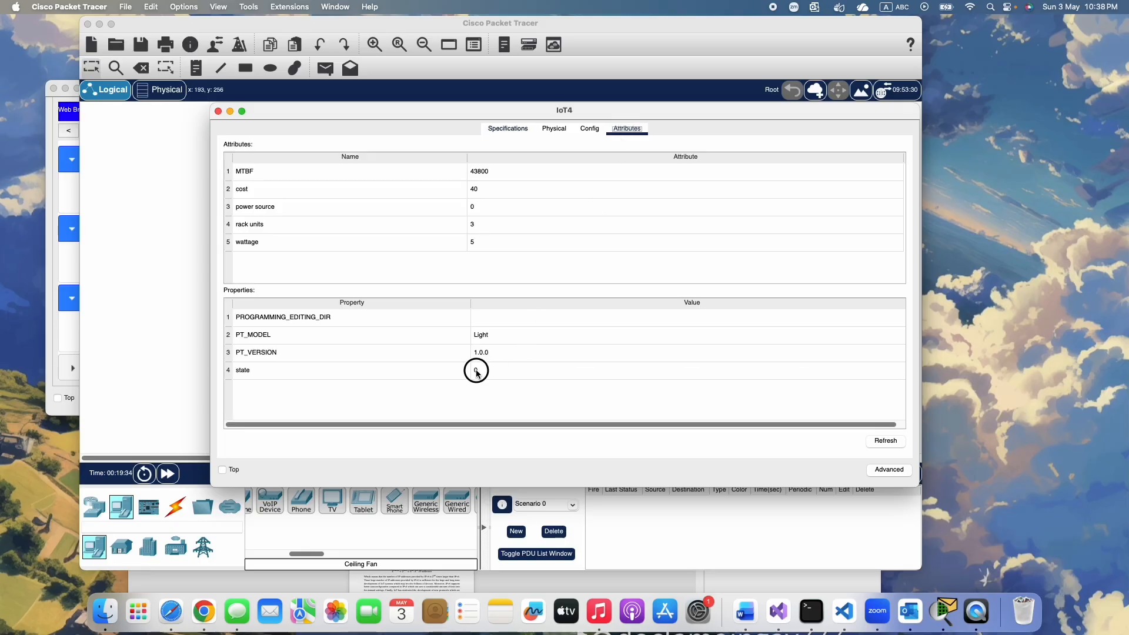
{"action": "left_click", "coordinate": [194, 297]}
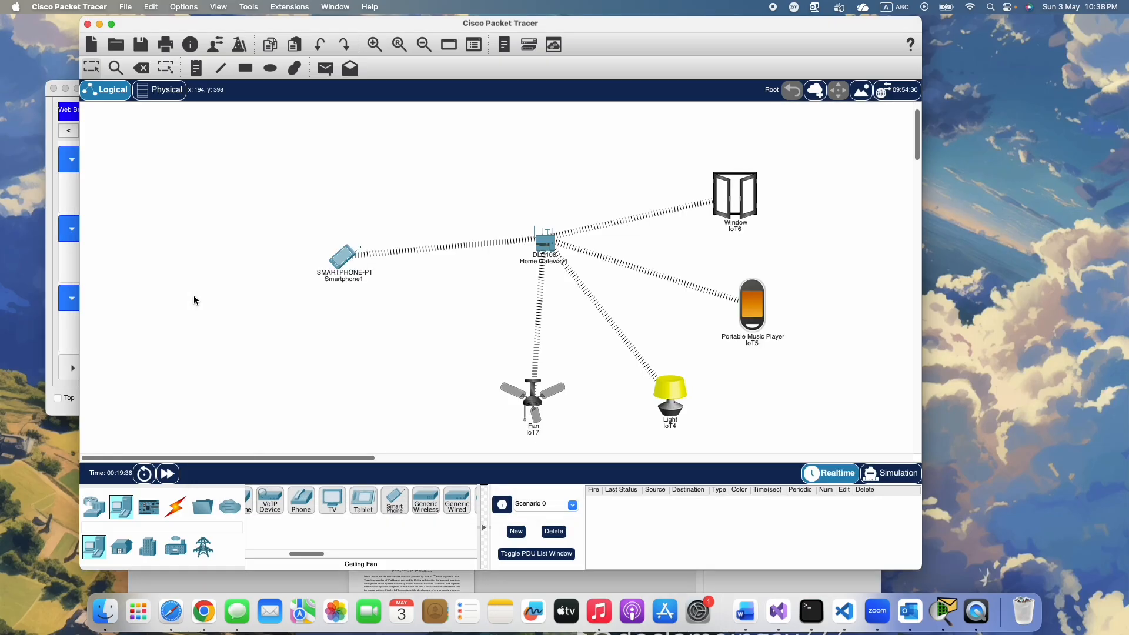
Set the Light's status to On from the smartphone's browser and check the state property in the Light's attributes
{"action": "left_click", "coordinate": [344, 260]}
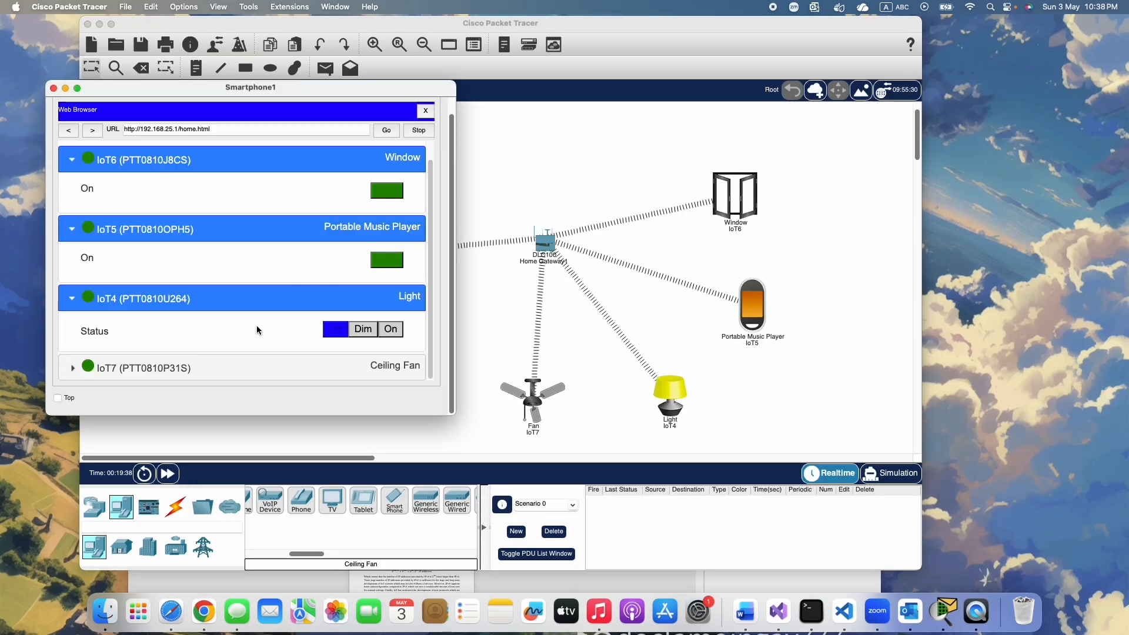
{"action": "left_click", "coordinate": [392, 329]}
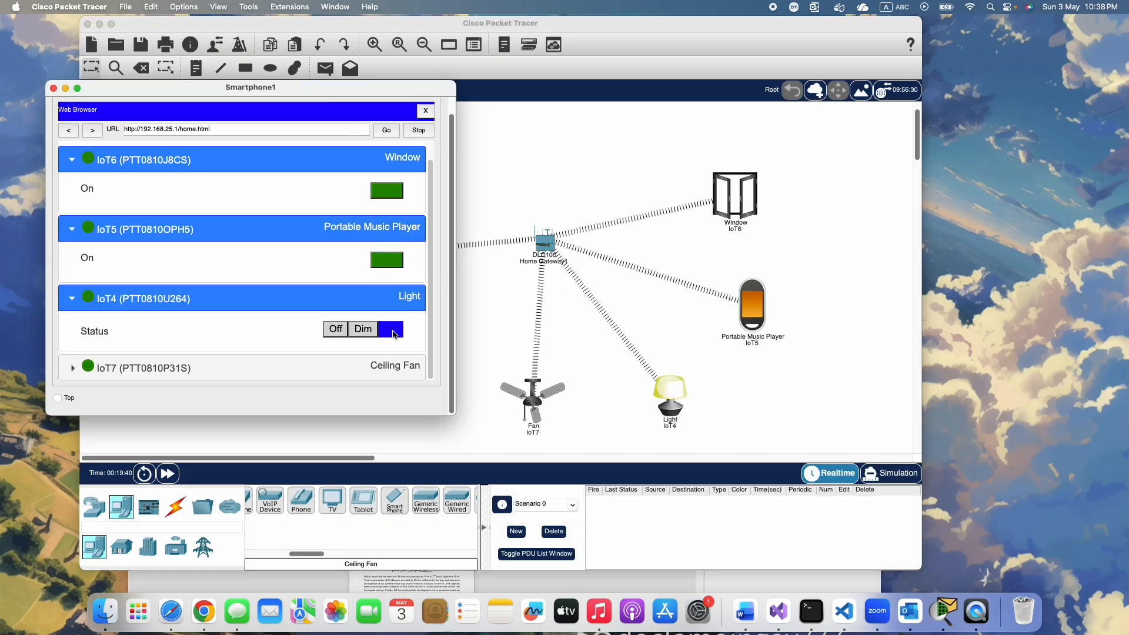
{"action": "left_click", "coordinate": [710, 377]}
{"action": "left_click", "coordinate": [665, 406]}
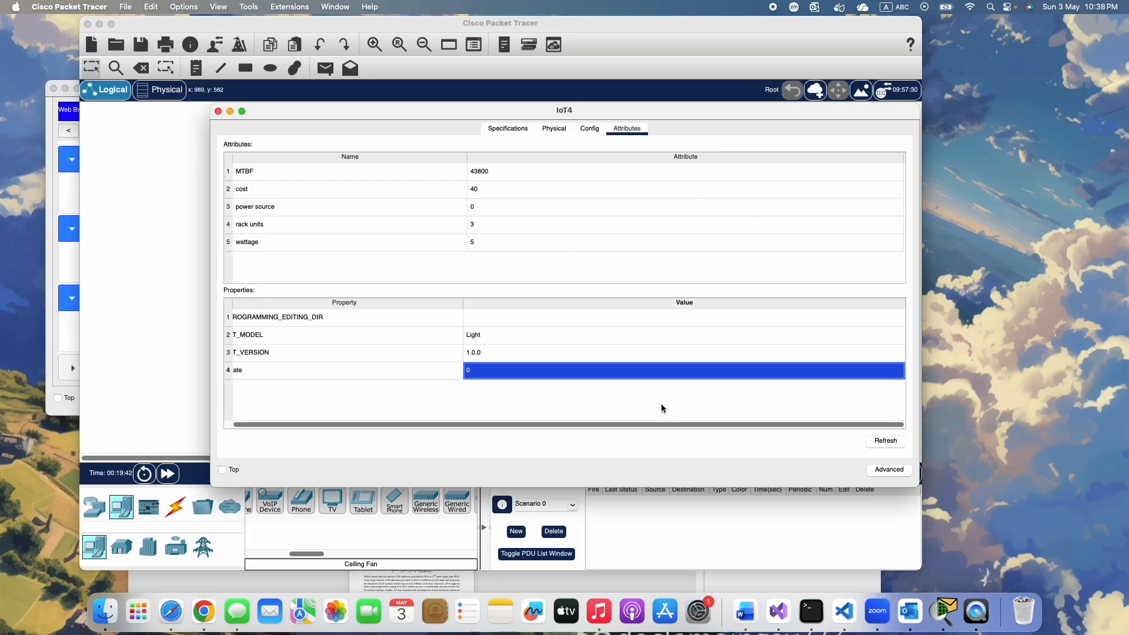
{"action": "left_click", "coordinate": [589, 128]}
{"action": "left_click", "coordinate": [627, 129]}
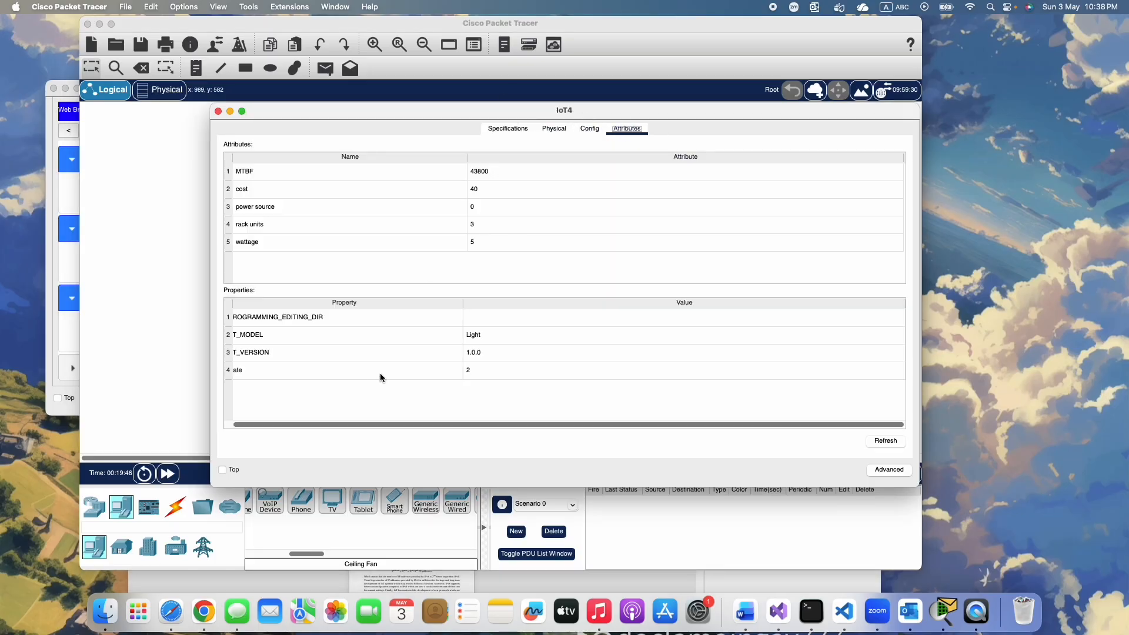
{"action": "left_click", "coordinate": [499, 377]}
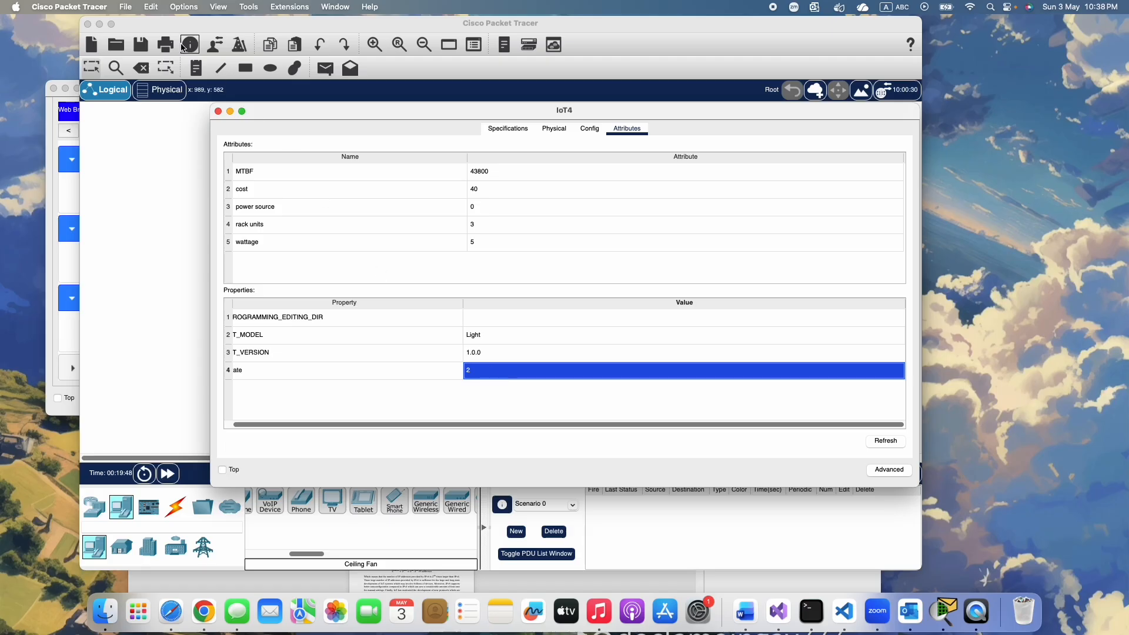
{"action": "left_click", "coordinate": [217, 111]}
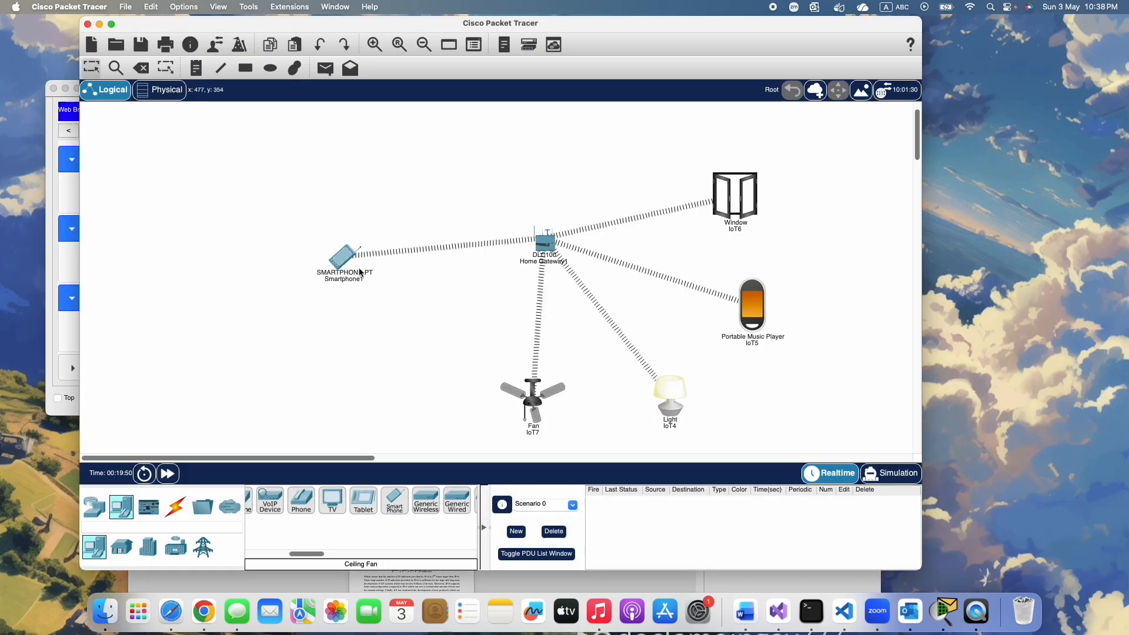
Return to the smartphone's browser, expand the Ceiling Fan entry and set its status first to Low and finally to High
{"action": "left_click", "coordinate": [344, 258]}
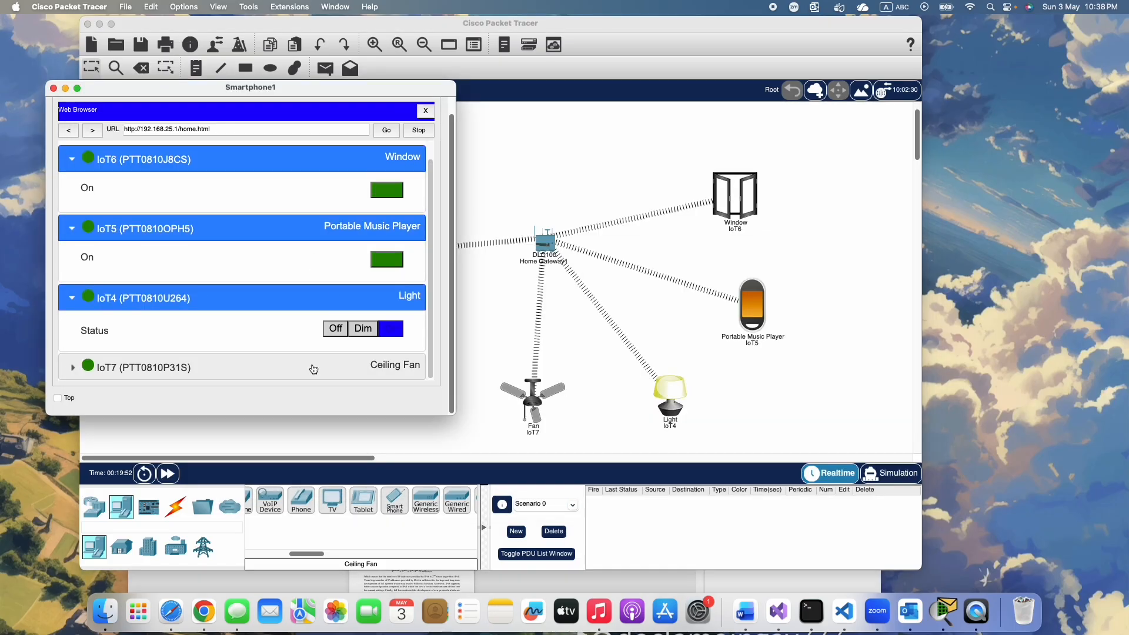
{"action": "left_click", "coordinate": [73, 367]}
{"action": "scroll", "coordinate": [183, 337], "scroll_direction": "down", "scroll_amount": 1}
{"action": "scroll", "coordinate": [183, 336], "scroll_direction": "down", "scroll_amount": 2}
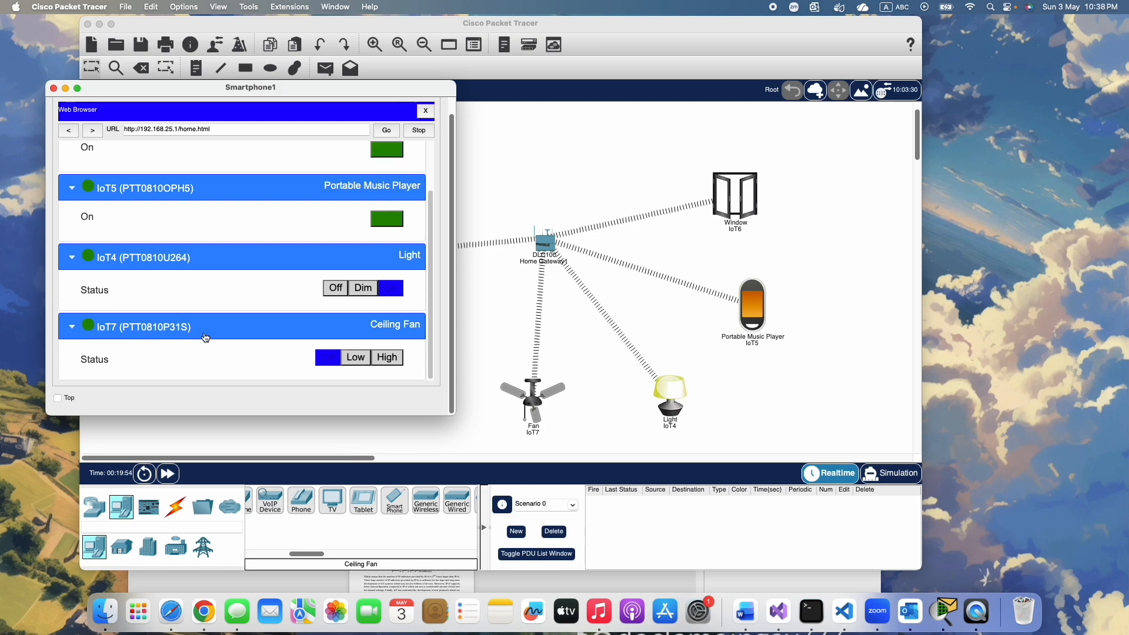
{"action": "left_click", "coordinate": [357, 358]}
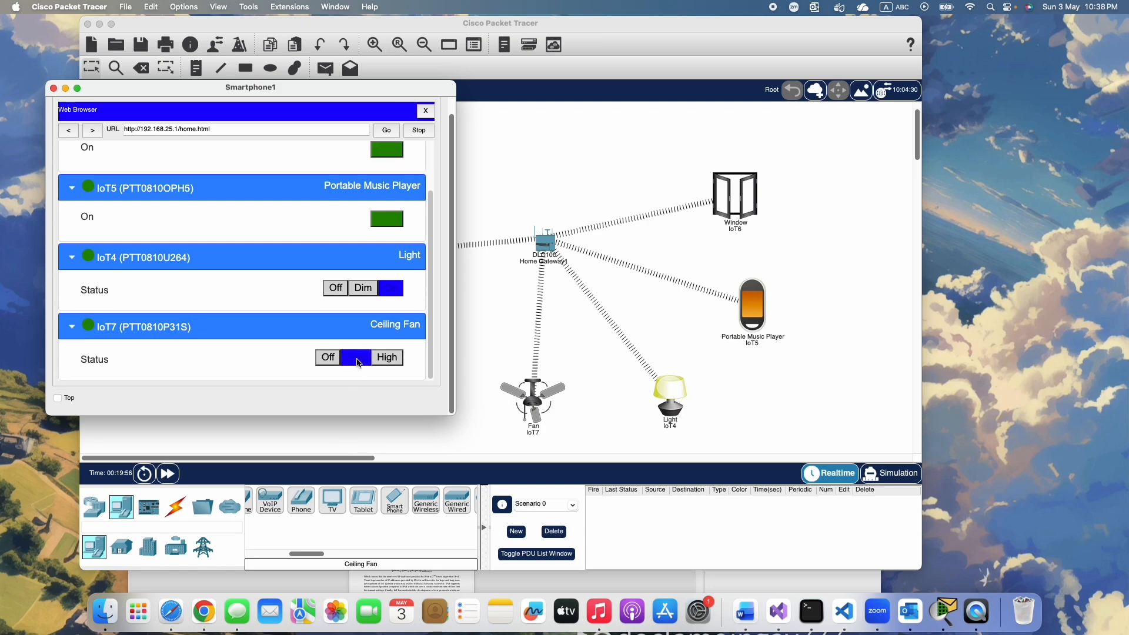
{"action": "left_click", "coordinate": [387, 359]}
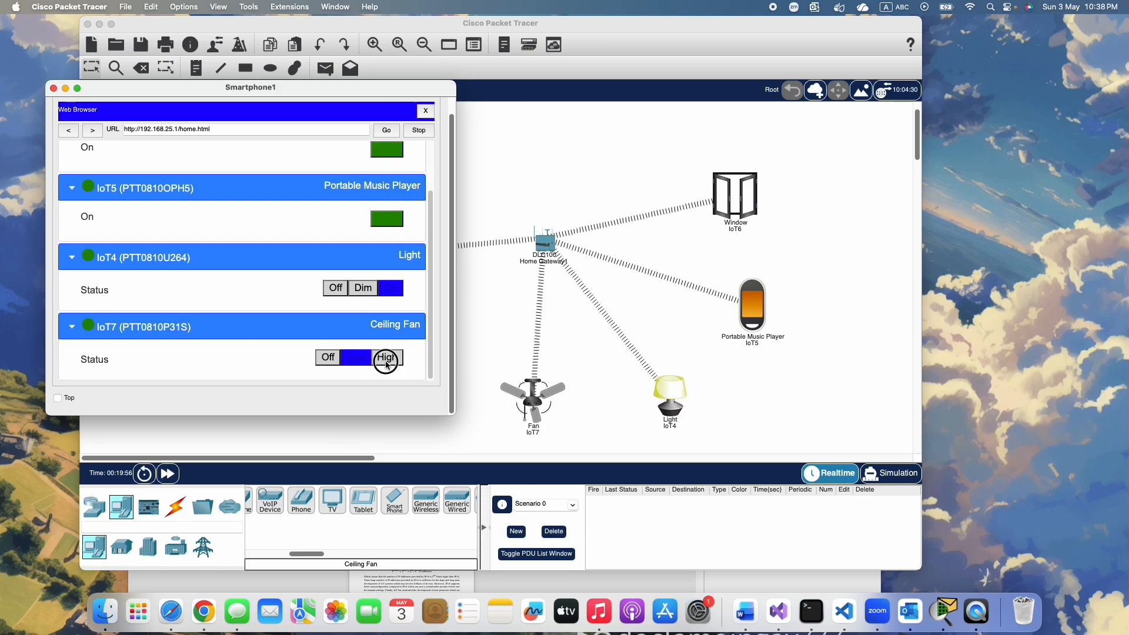
Change the Light's status to Dim and finally to Off in the device list
{"action": "left_click", "coordinate": [364, 289]}
{"action": "left_click", "coordinate": [336, 292]}
{"action": "scroll", "coordinate": [337, 296], "scroll_direction": "up", "scroll_amount": 3}
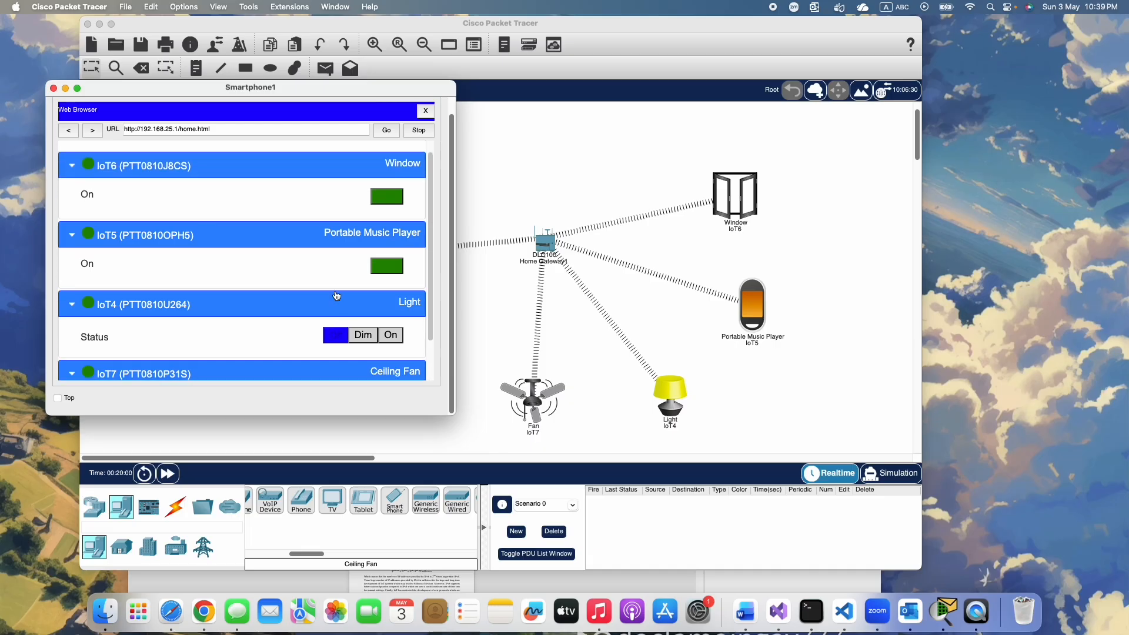
Switch off the Portable Music Player and the Window from the smartphone's device list
{"action": "left_click", "coordinate": [385, 265]}
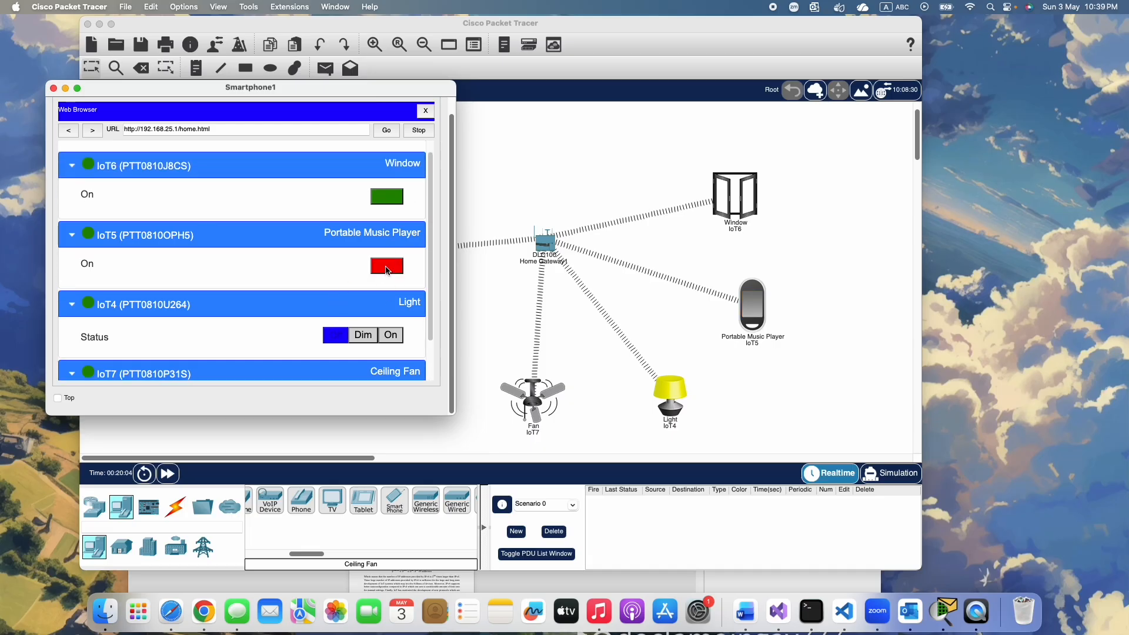
{"action": "scroll", "coordinate": [388, 270], "scroll_direction": "up", "scroll_amount": 2}
{"action": "scroll", "coordinate": [388, 270], "scroll_direction": "up", "scroll_amount": 2}
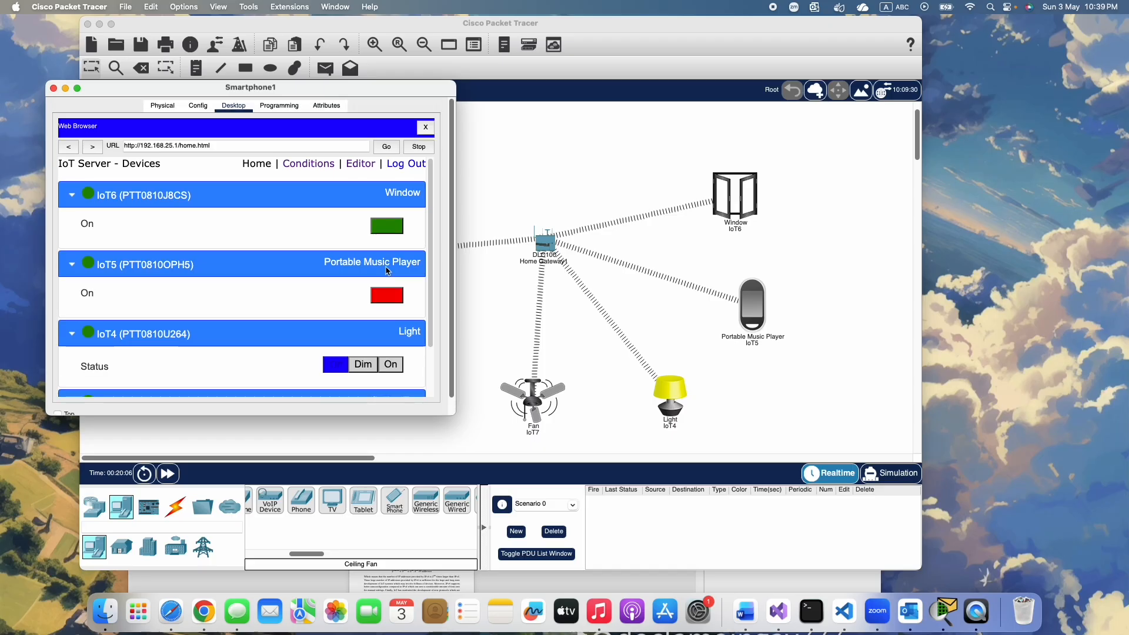
{"action": "left_click", "coordinate": [386, 227]}
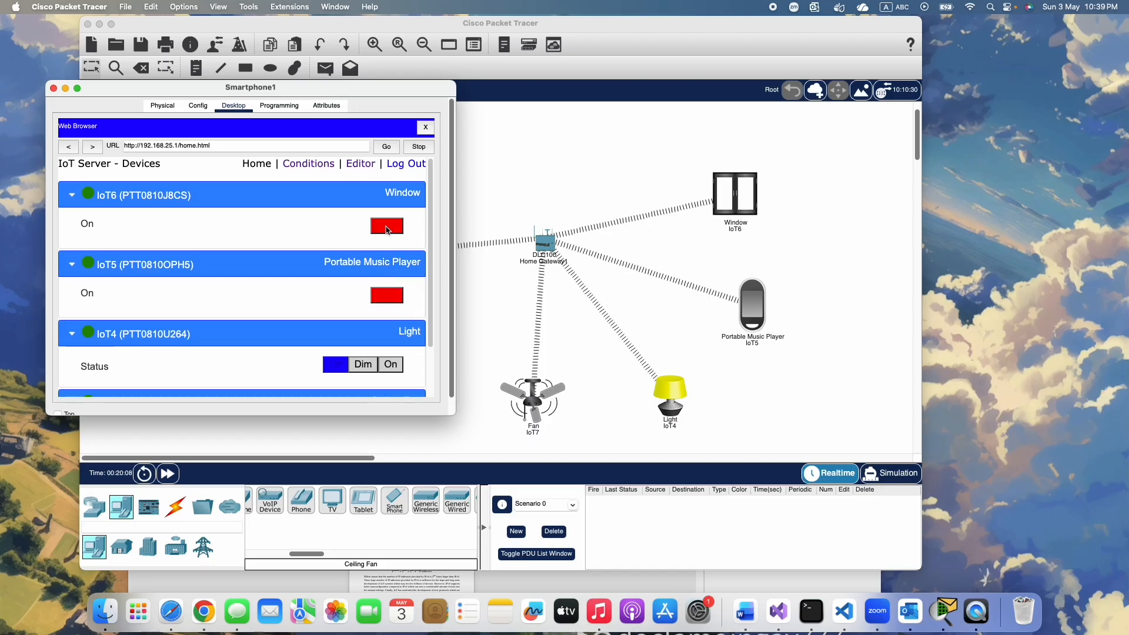